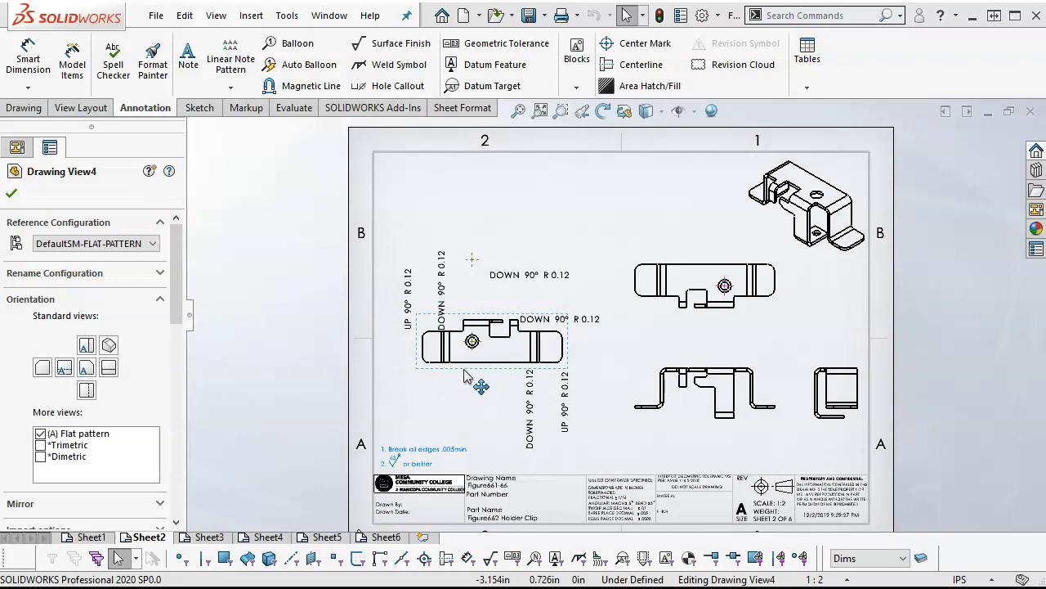
Switch to the Figure662 Holder Clip part and flatten the sheet metal in its DefaultSM-FLAT-PATTERN configuration
{"action": "left_click", "coordinate": [327, 17]}
{"action": "left_click", "coordinate": [360, 196]}
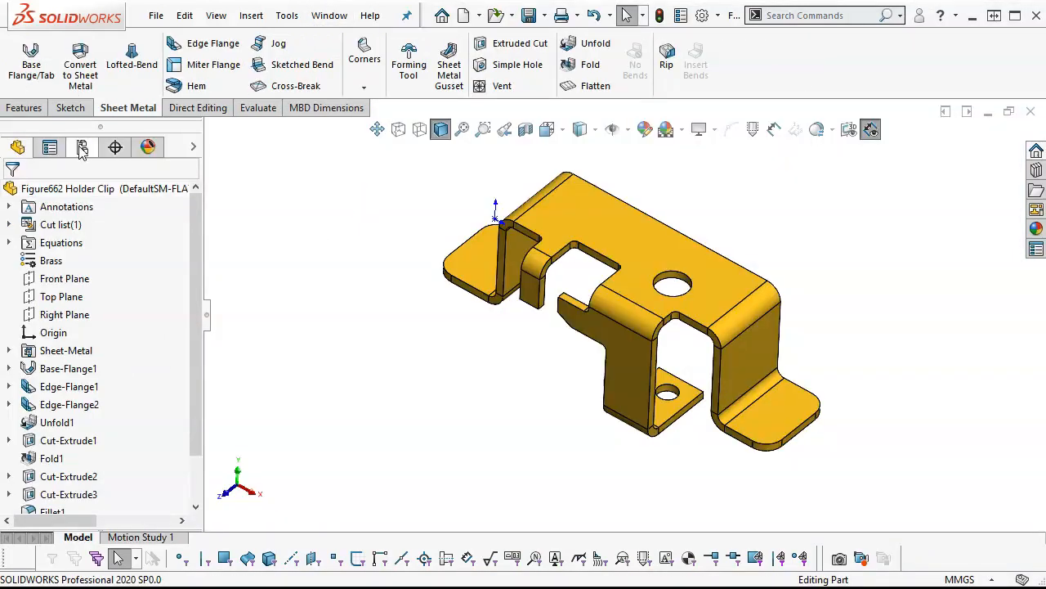
{"action": "left_click", "coordinate": [82, 148]}
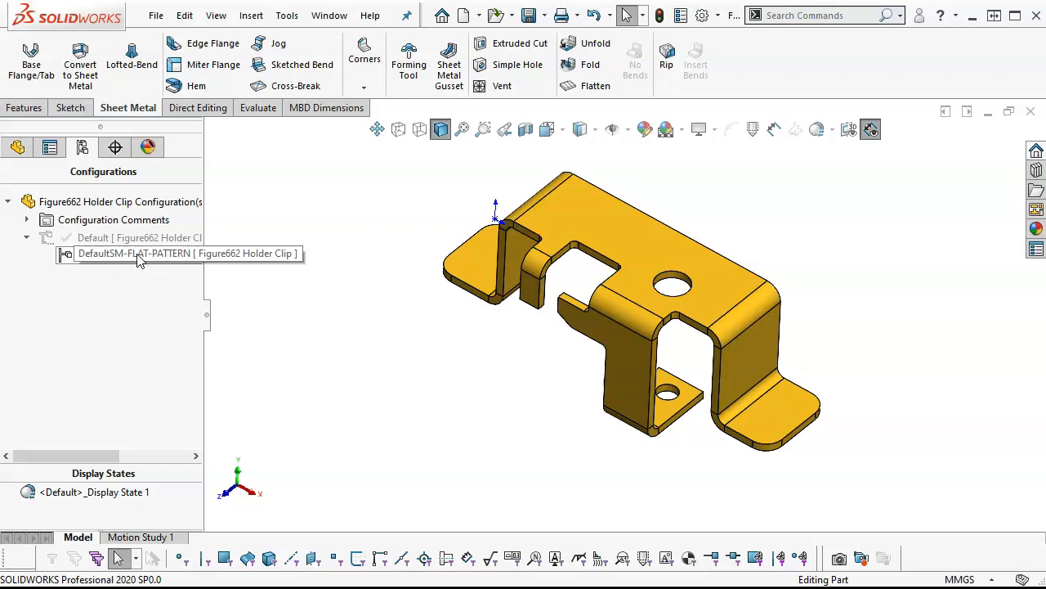
{"action": "left_click", "coordinate": [587, 87]}
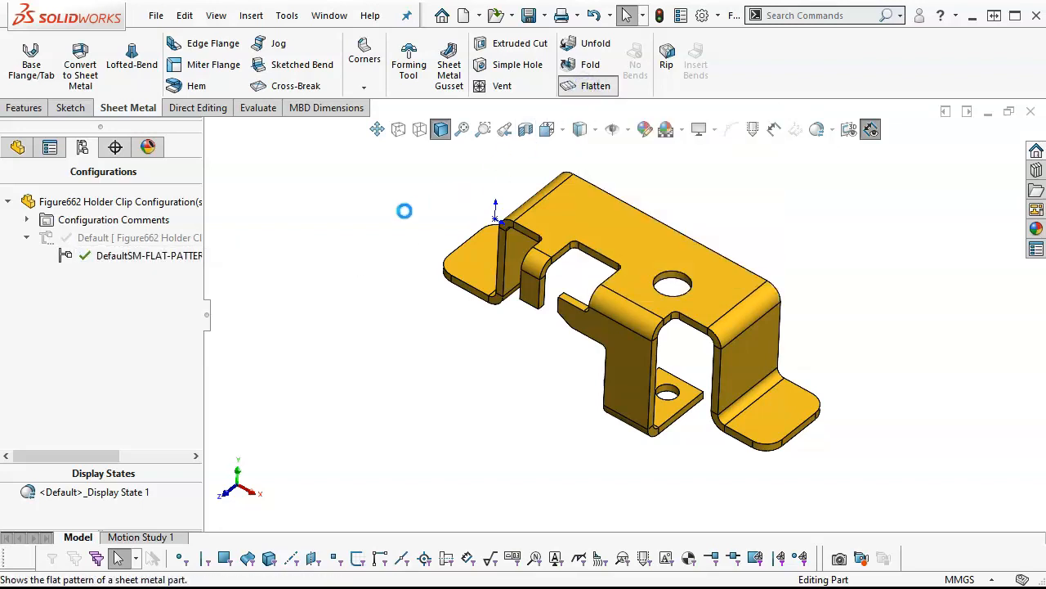
Activate the part's Default configuration, switch back to DefaultSM-FLAT-PATTERN, and return to the drawing
{"action": "double_click", "coordinate": [130, 239]}
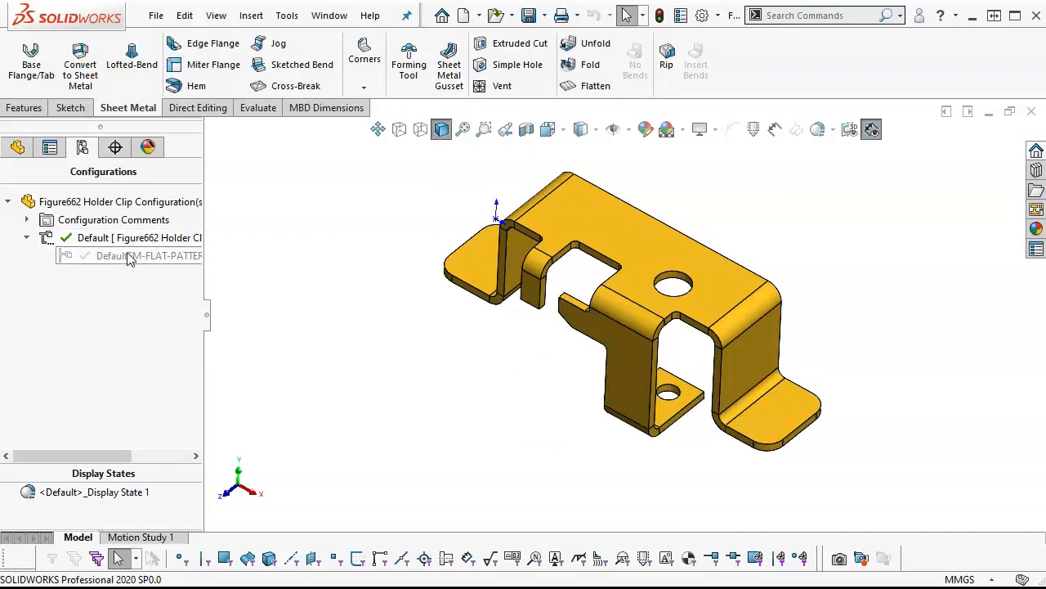
{"action": "double_click", "coordinate": [128, 256]}
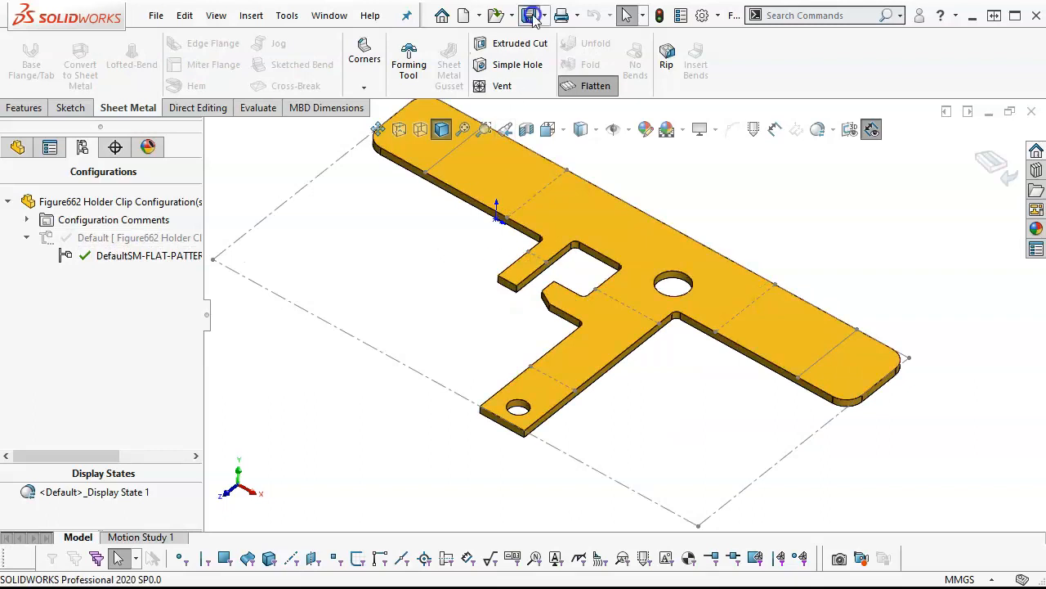
{"action": "left_click", "coordinate": [331, 16]}
{"action": "left_click", "coordinate": [367, 233]}
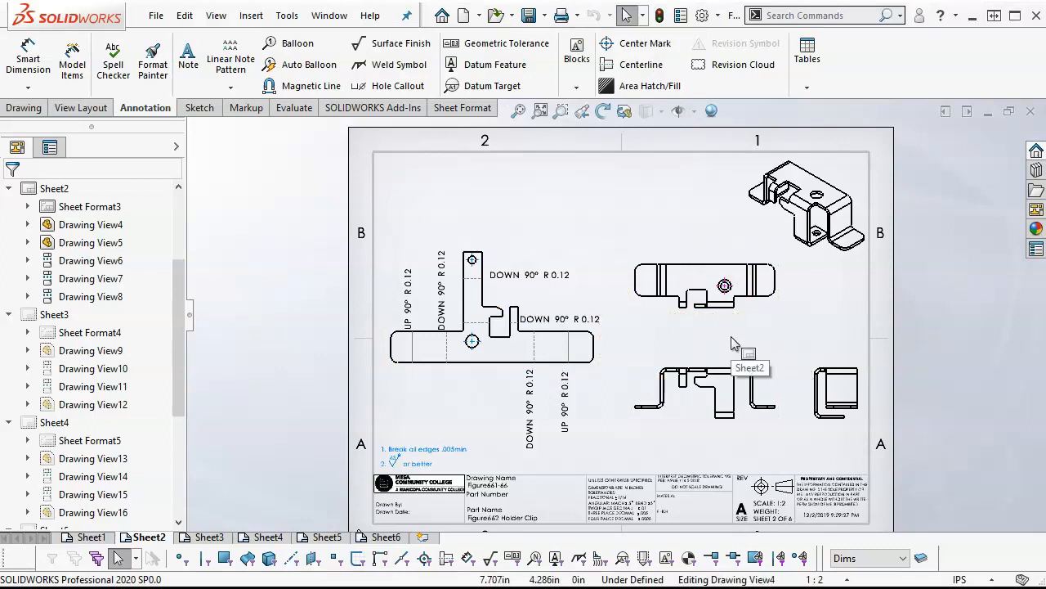
Add a new sheet to the drawing and place it directly after Sheet2
{"action": "right_click", "coordinate": [155, 543]}
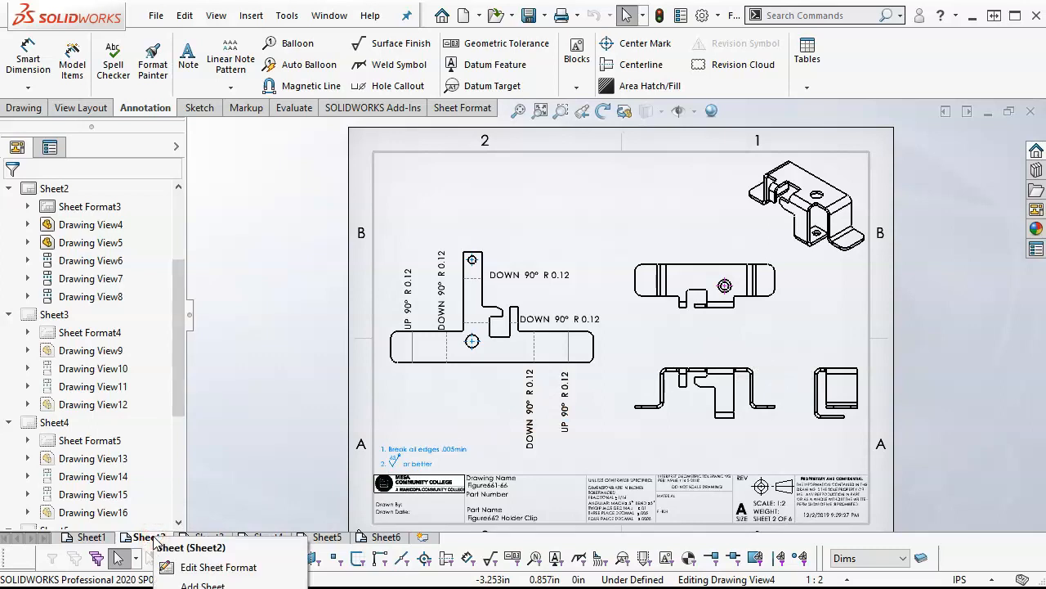
{"action": "left_click", "coordinate": [202, 585]}
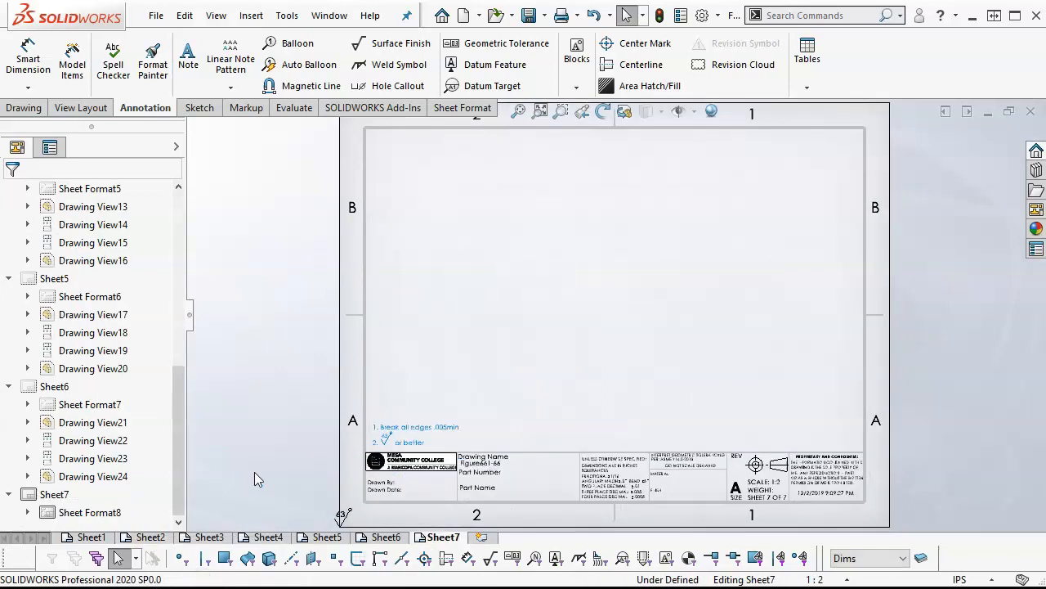
{"action": "left_click_drag", "start_coordinate": [442, 539], "coordinate": [188, 536]}
Rename the drawing's Sheet2 as "Sheet2 Flat"
{"action": "left_click", "coordinate": [157, 540]}
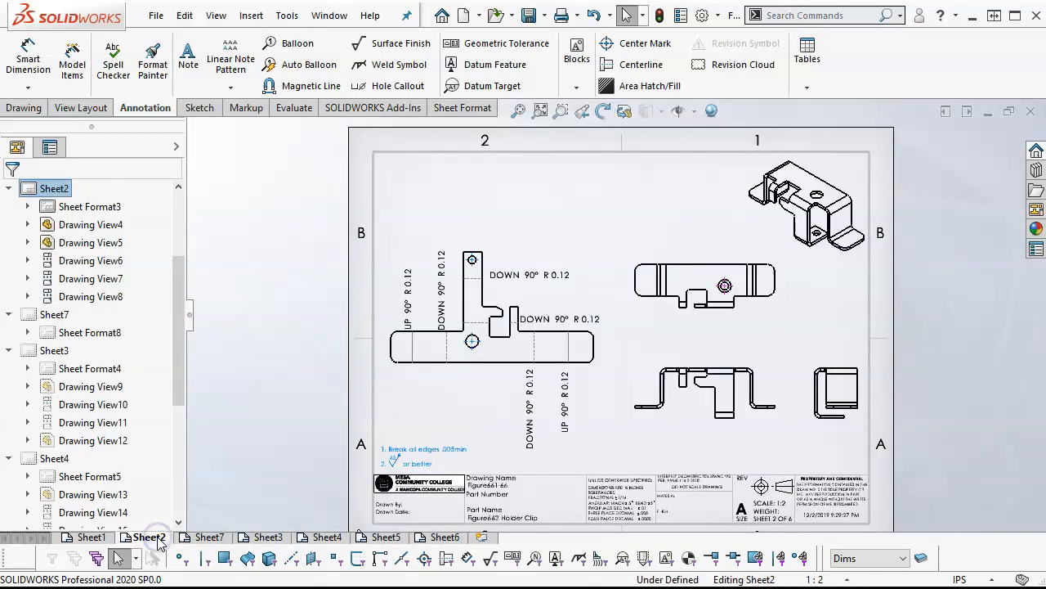
{"action": "right_click", "coordinate": [157, 538]}
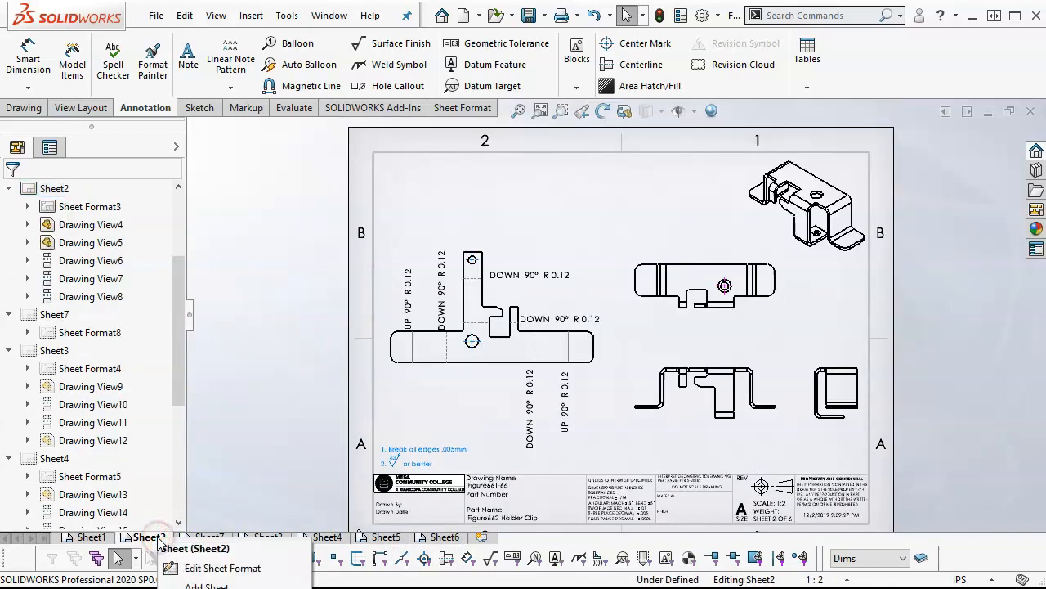
{"action": "left_click", "coordinate": [204, 588]}
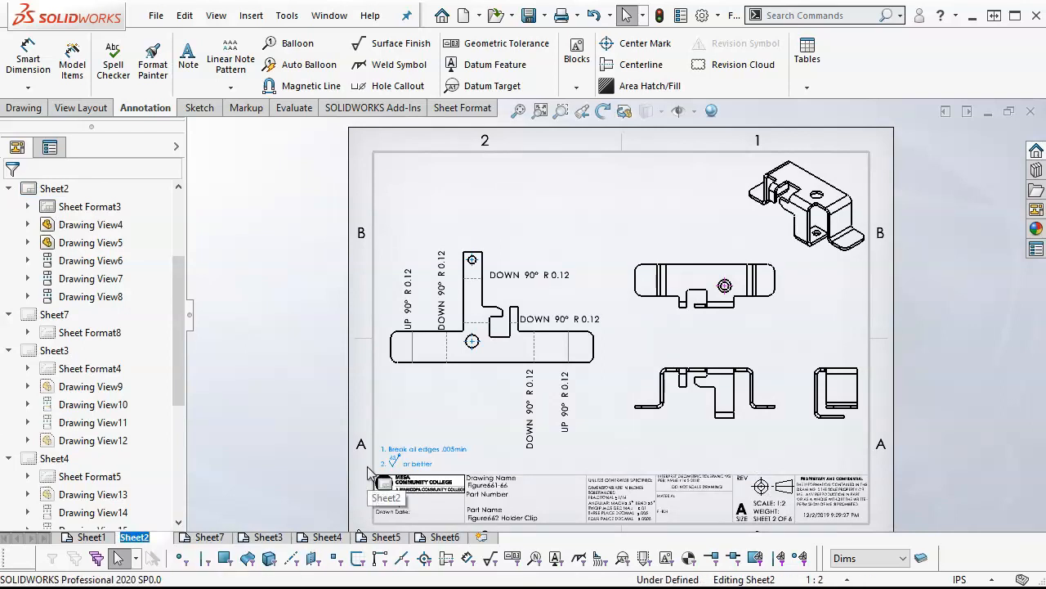
{"action": "type", "text": "Flat"}
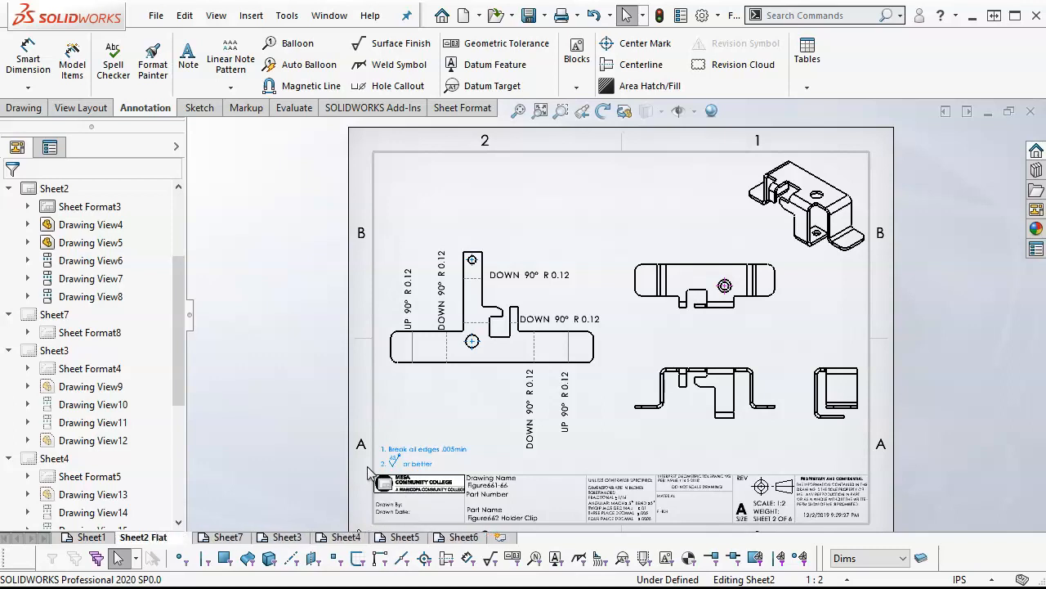
Rename the newly added Sheet7 as "Sheet2 Bend"
{"action": "left_click", "coordinate": [233, 537]}
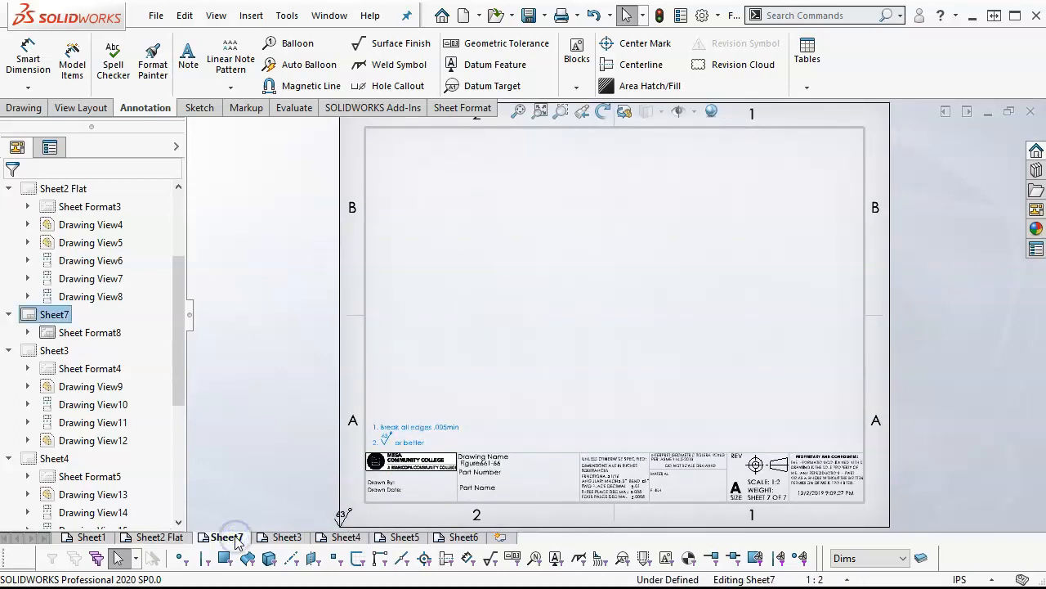
{"action": "left_click", "coordinate": [236, 542]}
{"action": "right_click", "coordinate": [235, 537]}
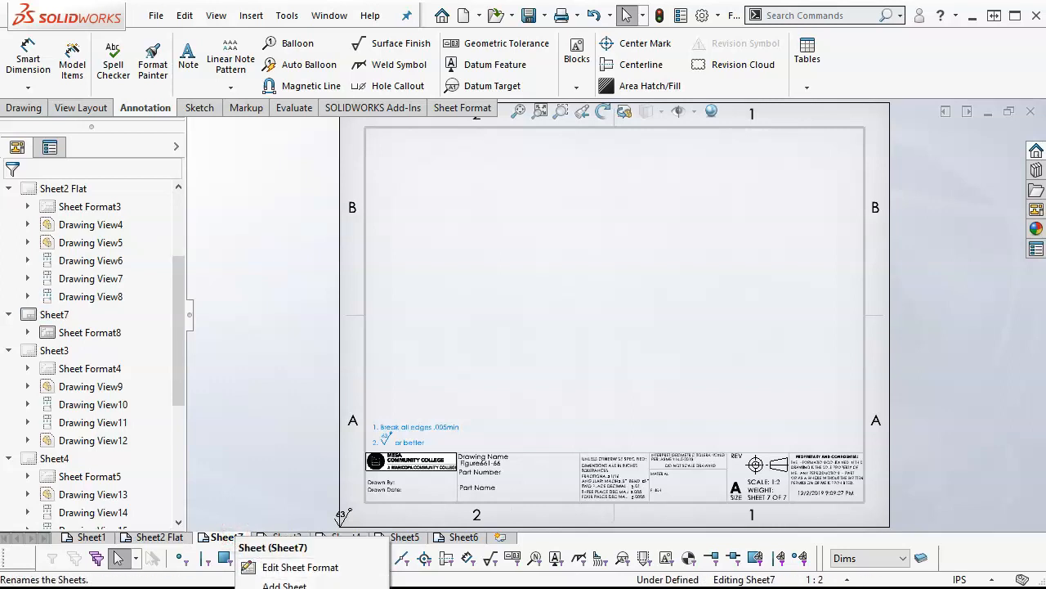
{"action": "left_click", "coordinate": [266, 587]}
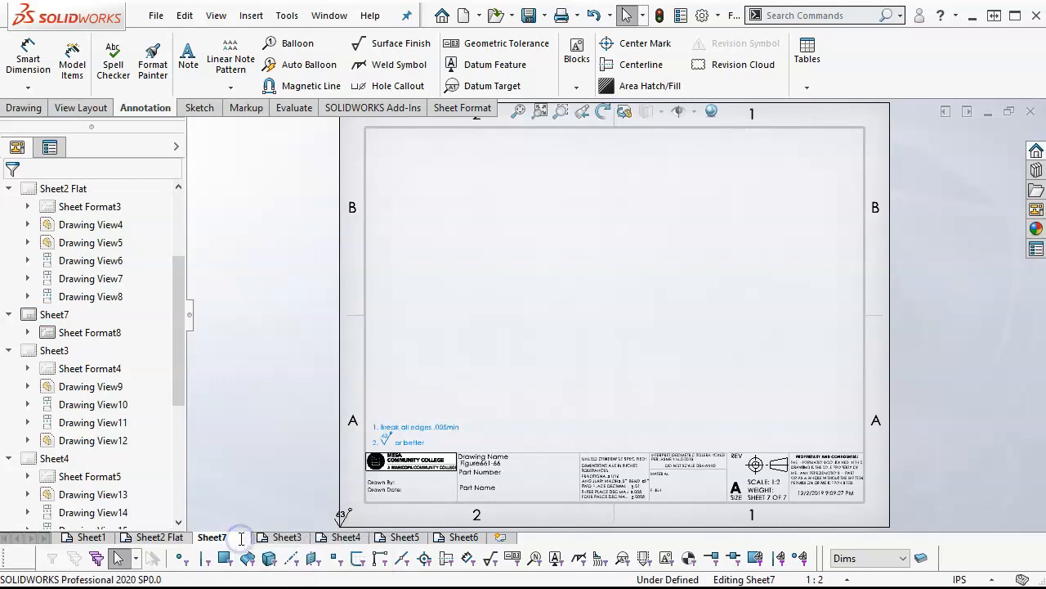
{"action": "key", "text": "BackSpace"}
{"action": "type", "text": "2 Bend"}
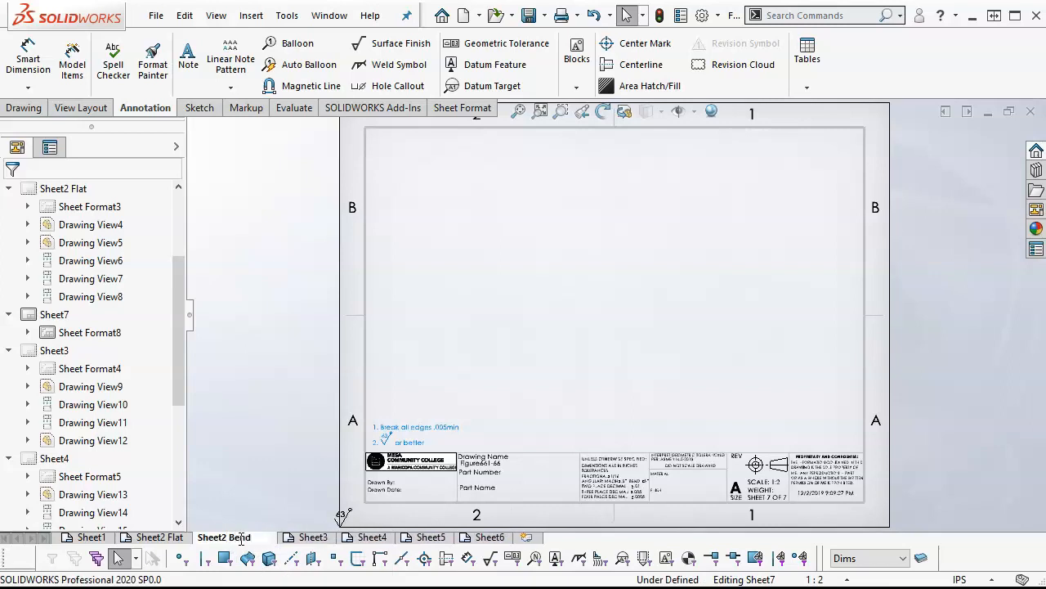
{"action": "key", "text": "Return"}
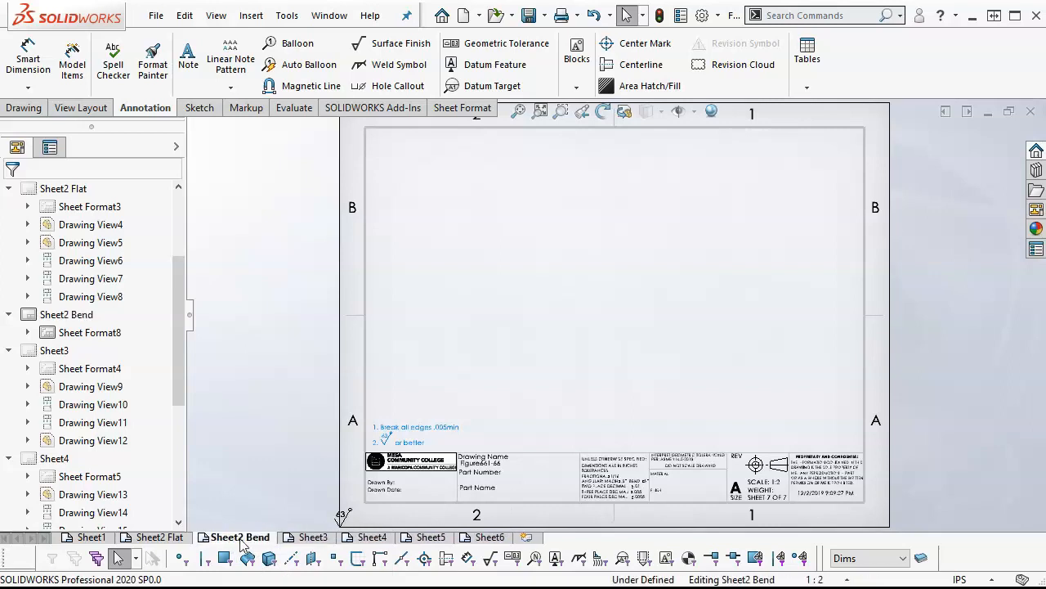
Move the folded part's front, top and side views from Sheet2 Flat to Sheet2 Bend
{"action": "left_click", "coordinate": [171, 537]}
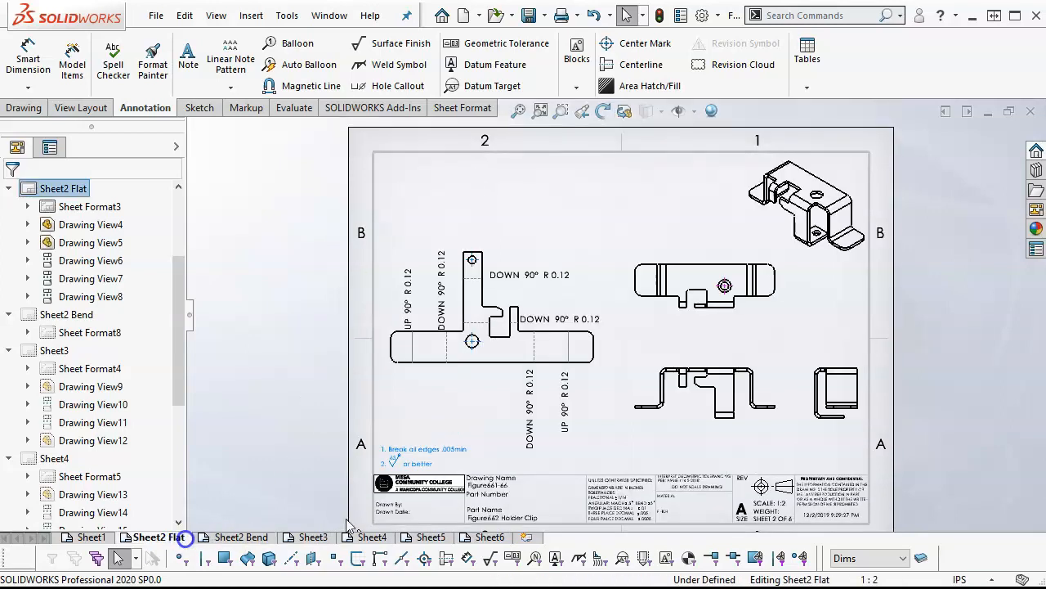
{"action": "left_click", "coordinate": [643, 374]}
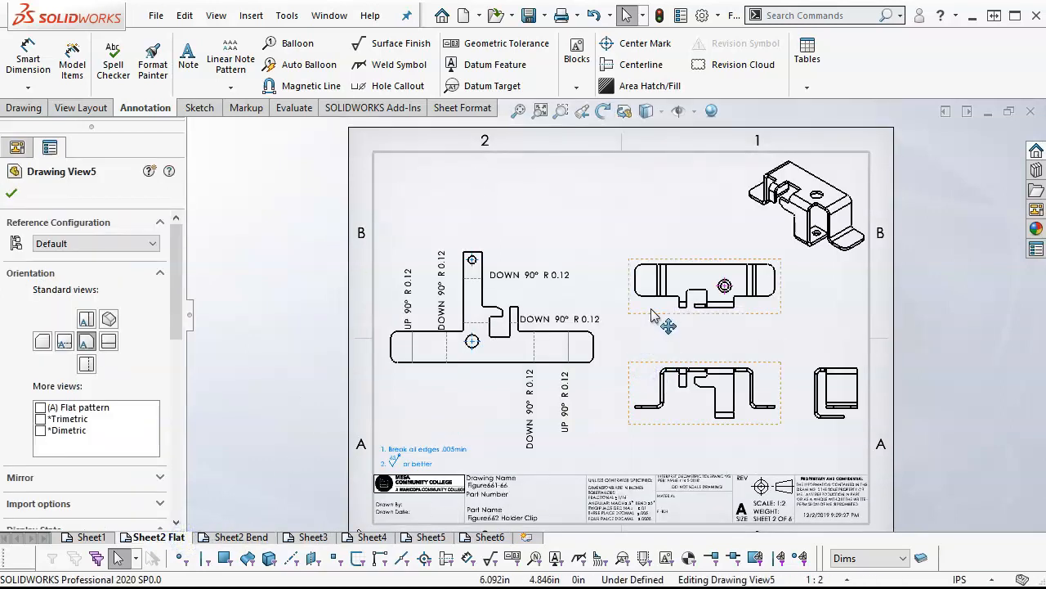
{"action": "left_click", "coordinate": [661, 303], "text": "ctrl"}
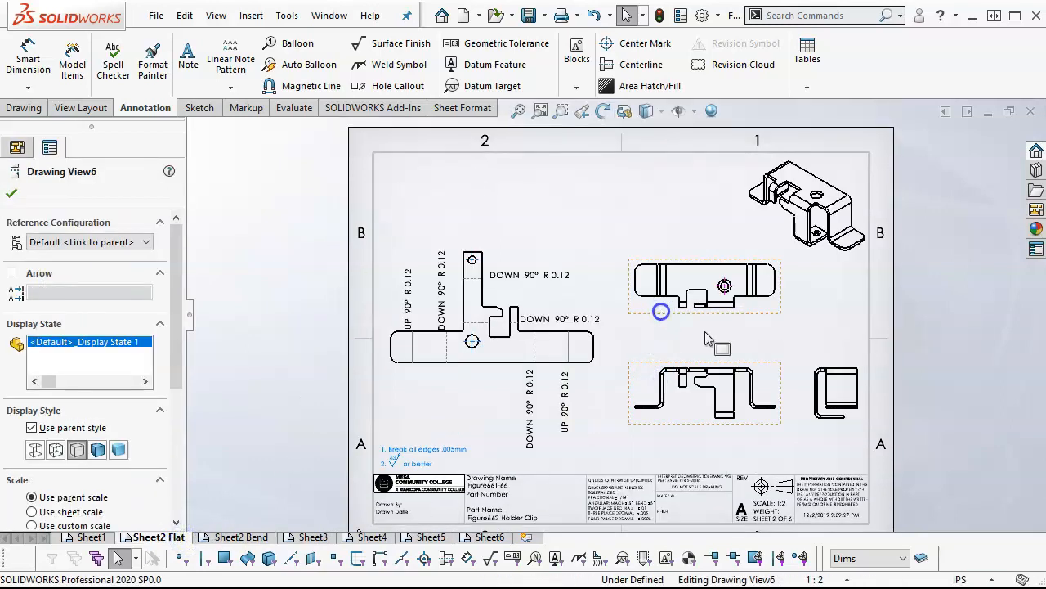
{"action": "left_click", "coordinate": [818, 373], "text": "ctrl"}
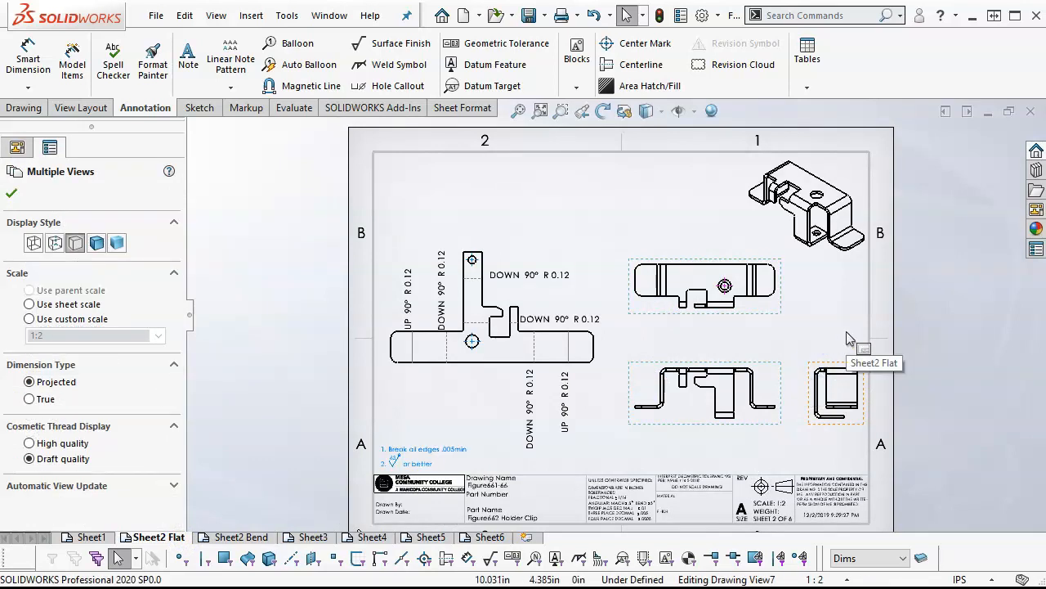
{"action": "key", "text": "Delete"}
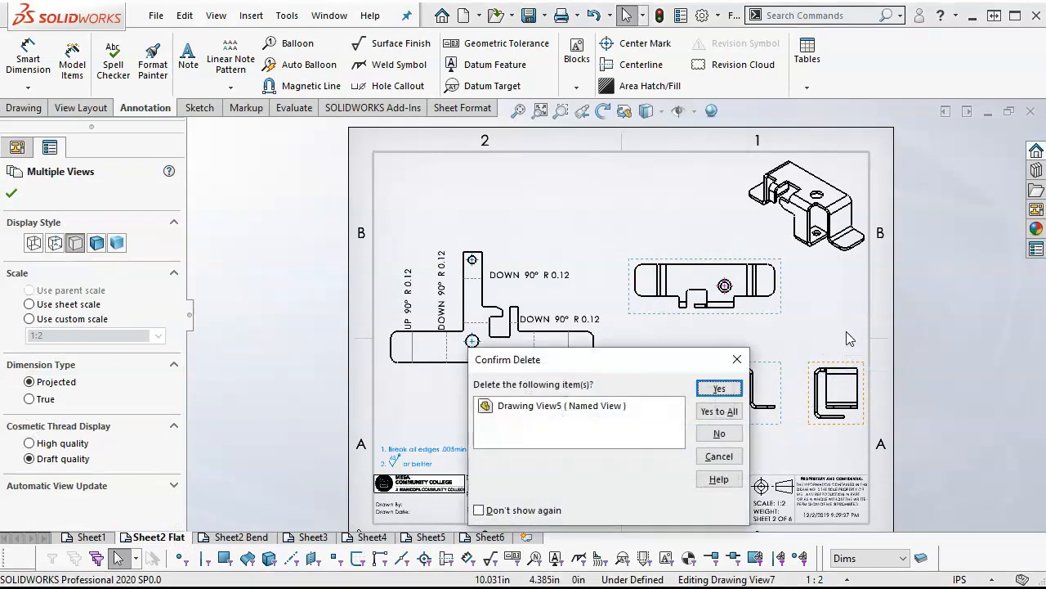
{"action": "left_click", "coordinate": [719, 411]}
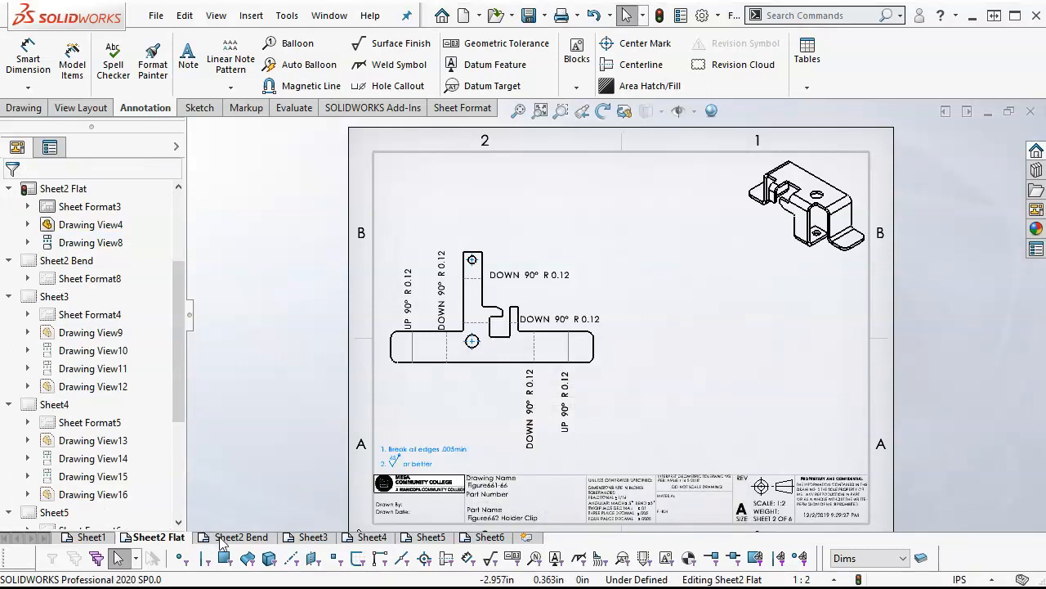
{"action": "left_click", "coordinate": [239, 537]}
{"action": "left_click_drag", "start_coordinate": [524, 339], "coordinate": [523, 338]}
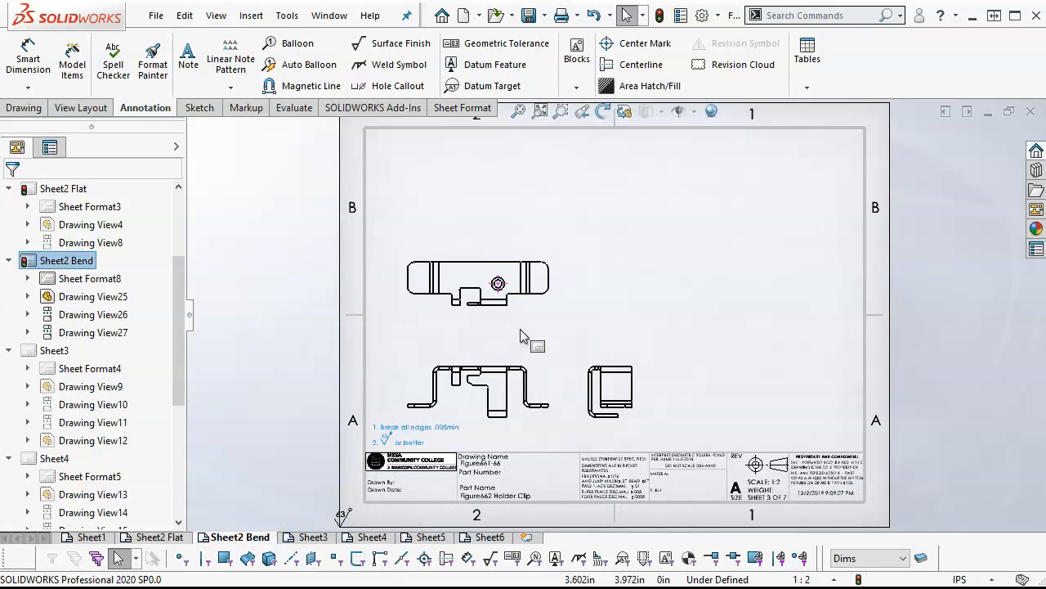
Arrange the three views on Sheet2 Bend higher on the sheet, with the side view spaced well away from the front view
{"action": "left_click_drag", "start_coordinate": [548, 313], "coordinate": [583, 252]}
{"action": "left_click_drag", "start_coordinate": [545, 370], "coordinate": [589, 305]}
{"action": "left_click_drag", "start_coordinate": [626, 346], "coordinate": [770, 357]}
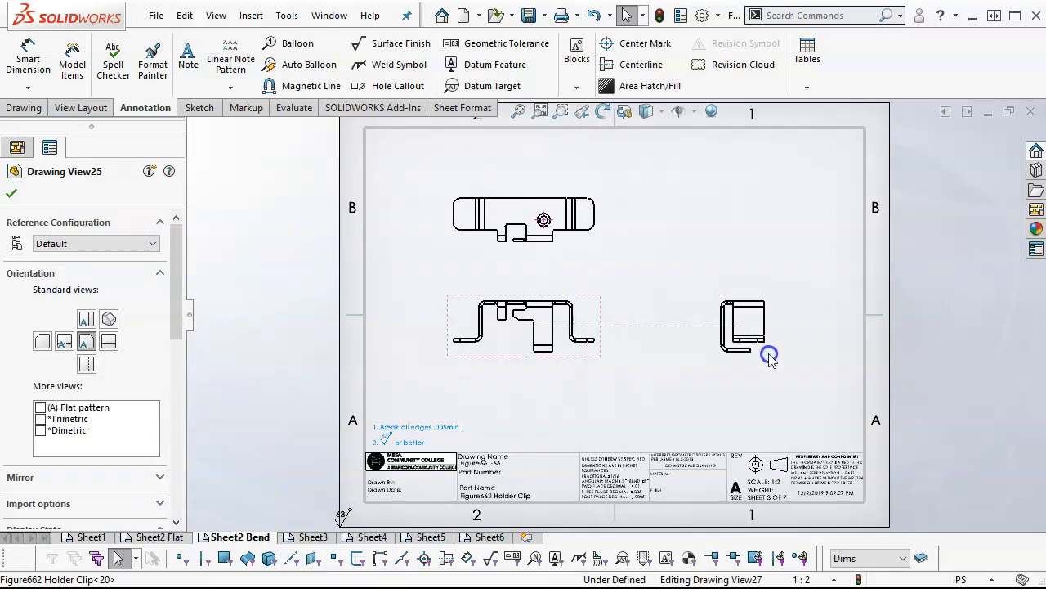
{"action": "mouse_move", "coordinate": [603, 350]}
{"action": "left_mouse_down"}
{"action": "mouse_move", "coordinate": [609, 368]}
{"action": "mouse_move", "coordinate": [617, 350]}
{"action": "left_mouse_up"}
{"action": "left_click", "coordinate": [619, 385]}
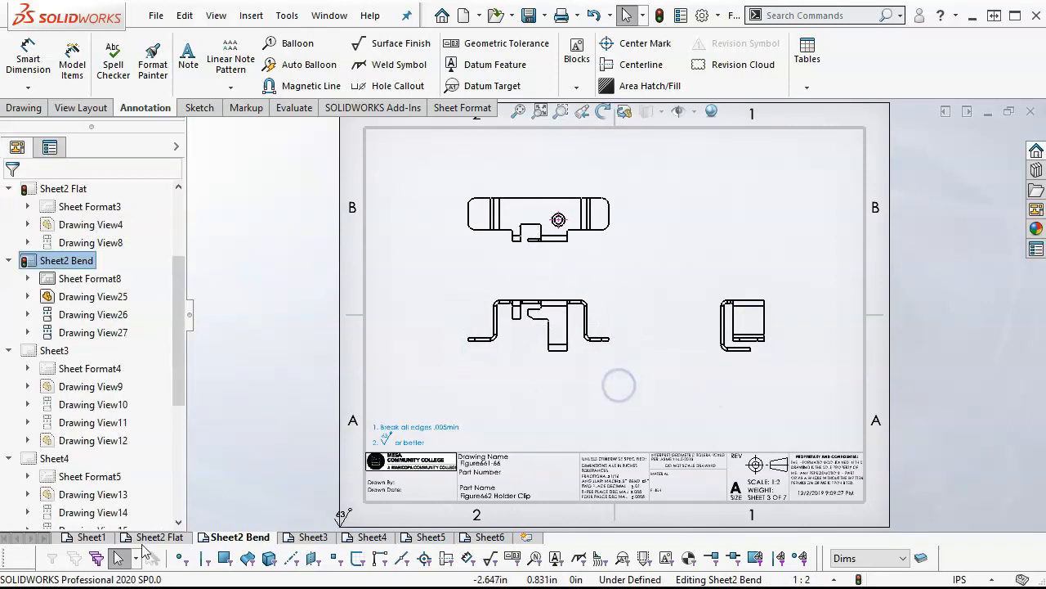
Reposition the flat-pattern view near the middle of Sheet2 Flat
{"action": "left_click", "coordinate": [149, 539]}
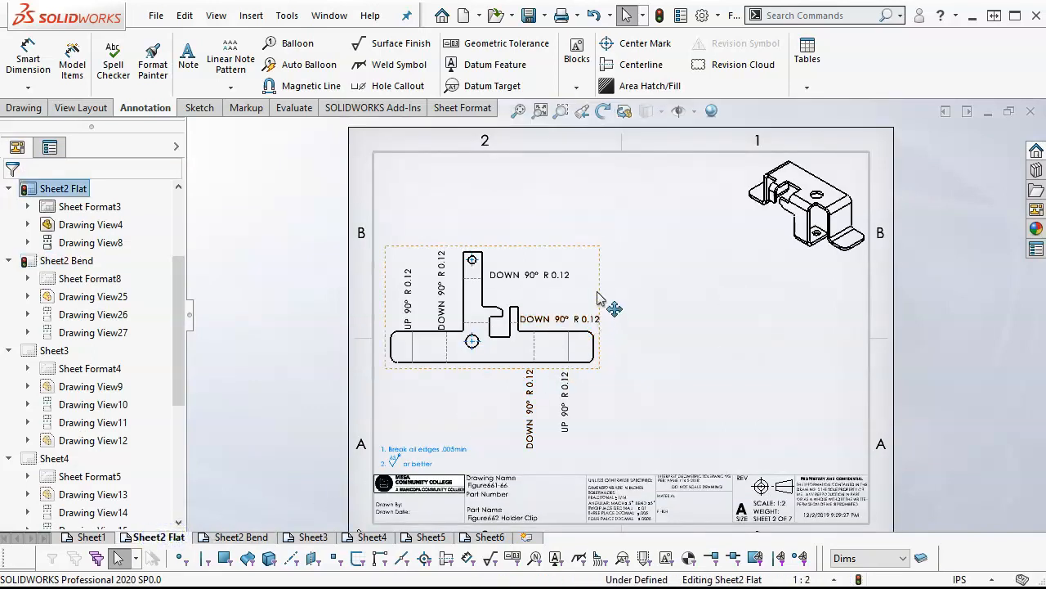
{"action": "mouse_move", "coordinate": [646, 270]}
{"action": "left_mouse_down"}
{"action": "mouse_move", "coordinate": [729, 273]}
{"action": "mouse_move", "coordinate": [713, 261]}
{"action": "left_mouse_up"}
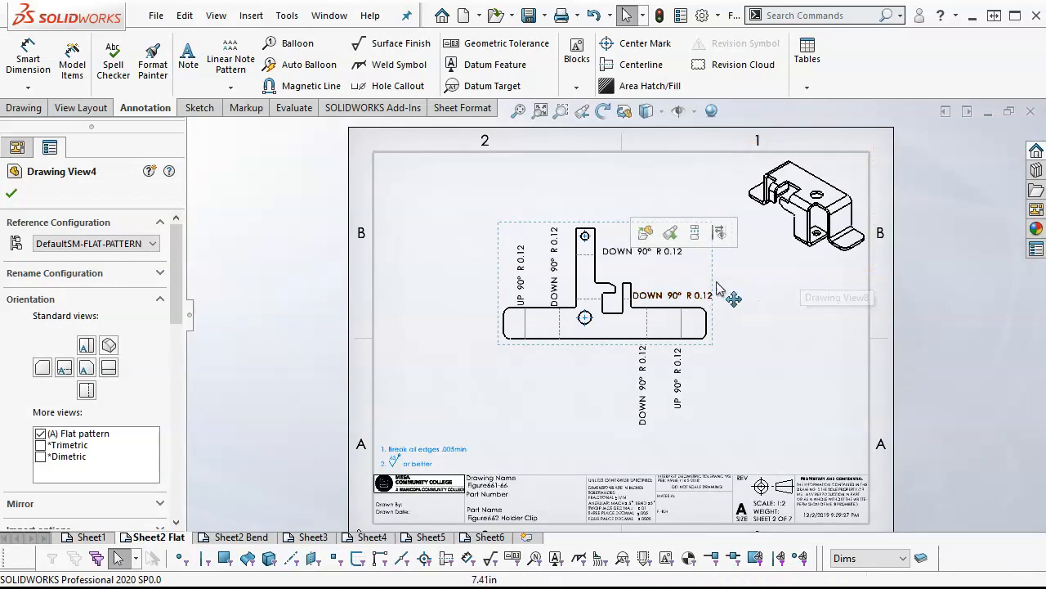
{"action": "left_click_drag", "start_coordinate": [711, 266], "coordinate": [682, 270]}
{"action": "left_click", "coordinate": [781, 357]}
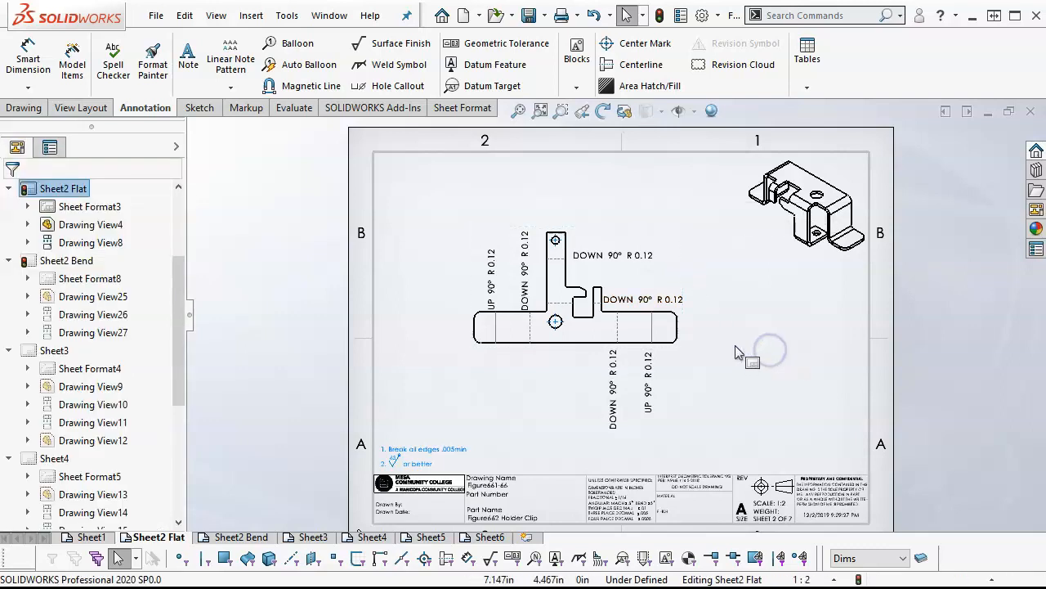
Add a note reading "FLAT DRAWING" above the right end of the title block on Sheet2 Flat
{"action": "left_click", "coordinate": [189, 75]}
{"action": "left_click", "coordinate": [757, 445]}
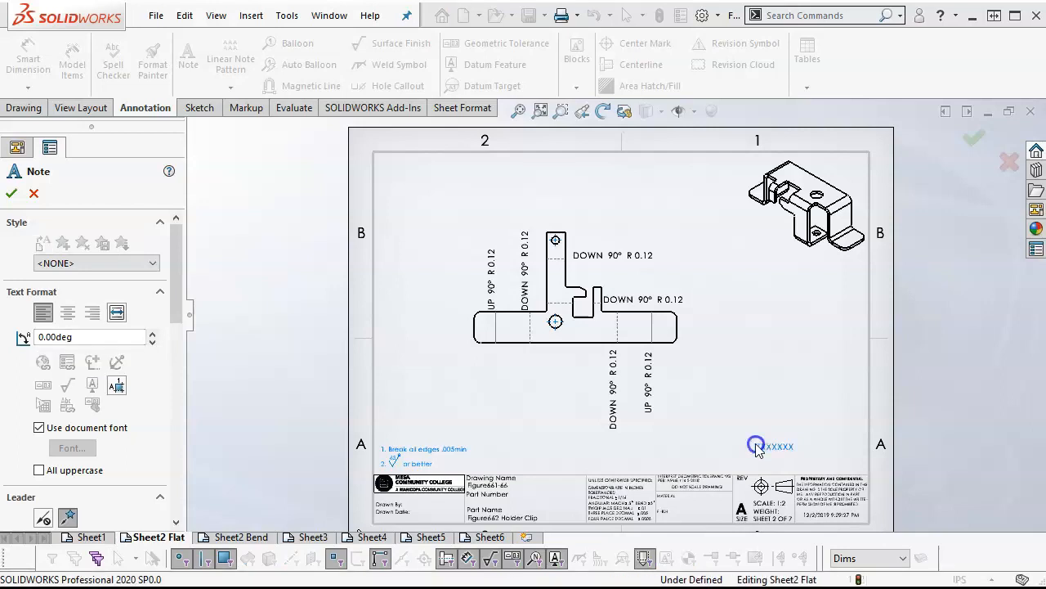
{"action": "type", "text": "FLAT"}
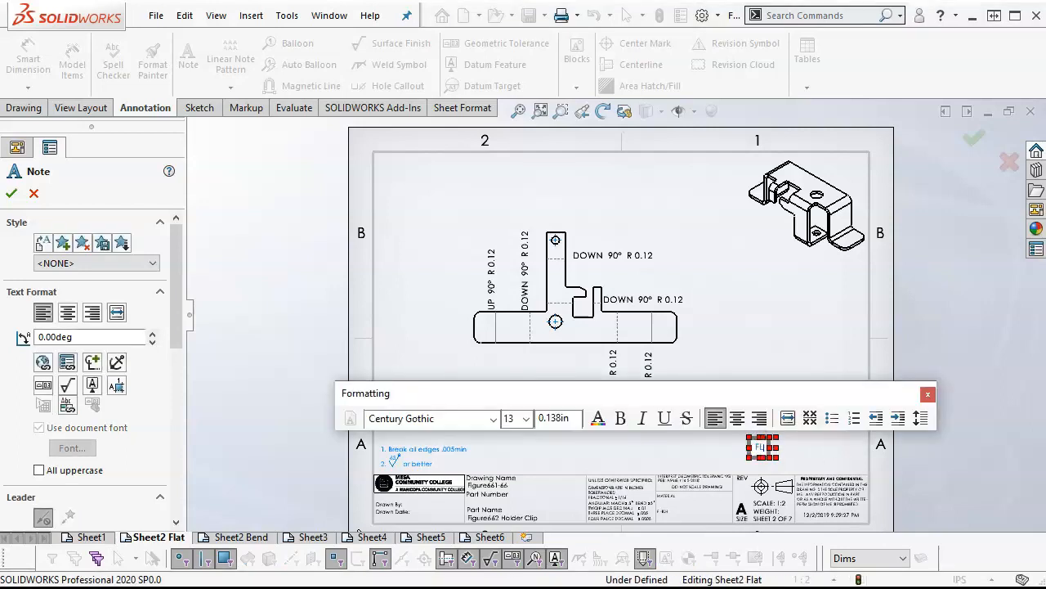
{"action": "type", "text": " DRAWING"}
{"action": "left_click", "coordinate": [773, 347]}
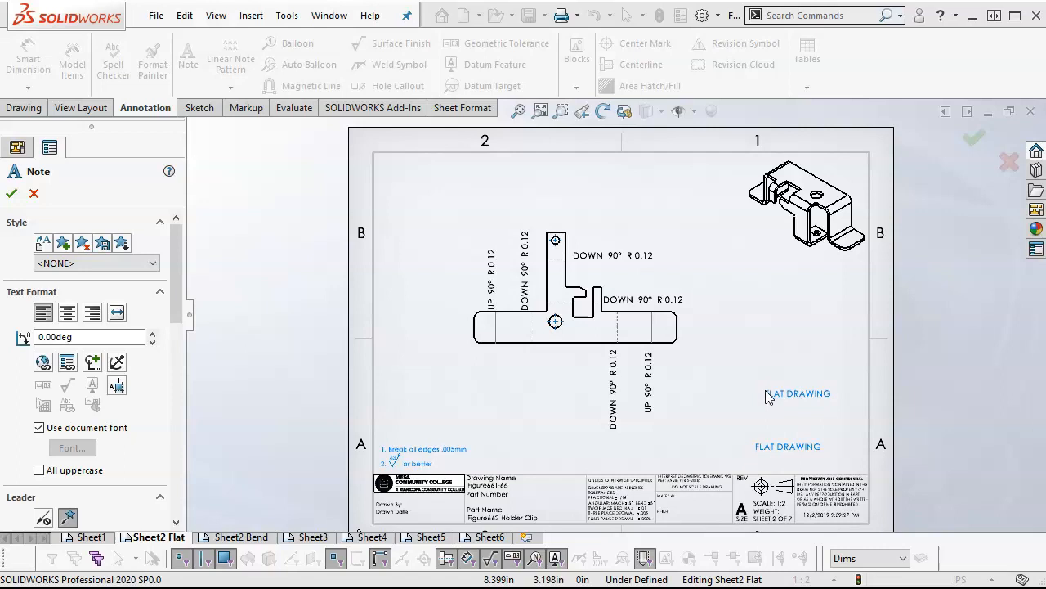
{"action": "left_click", "coordinate": [11, 193]}
Copy the "FLAT DRAWING" note to Sheet2 Bend, above the right end of the title block
{"action": "left_click", "coordinate": [787, 445]}
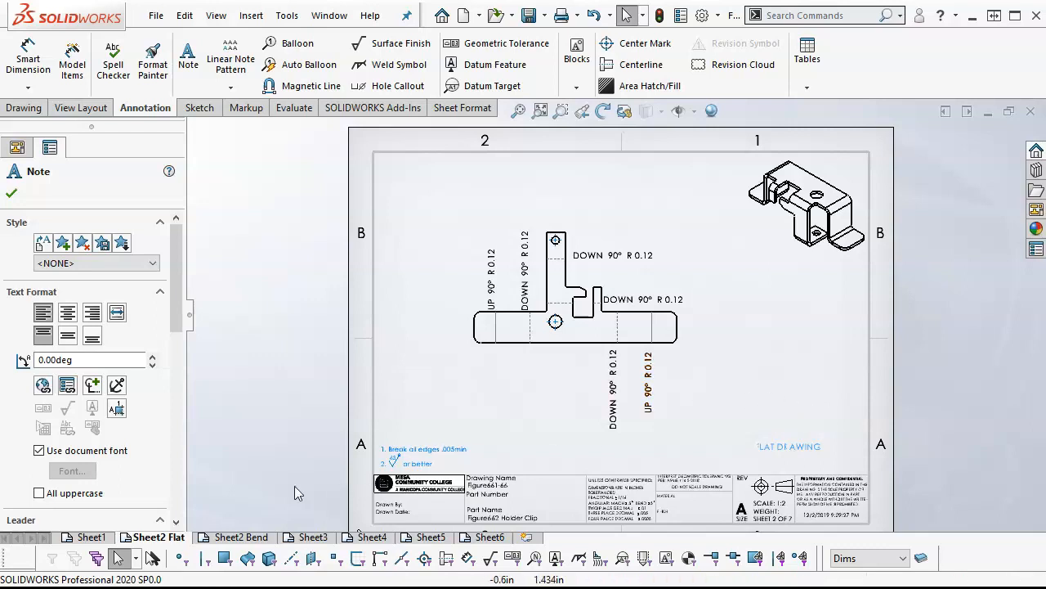
{"action": "left_click", "coordinate": [235, 536]}
{"action": "left_click", "coordinate": [755, 416]}
{"action": "type", "text": "FLAT DRAWING"}
Change the copied note's text on Sheet2 Bend to "BEND DRAWING"
{"action": "left_click", "coordinate": [799, 418]}
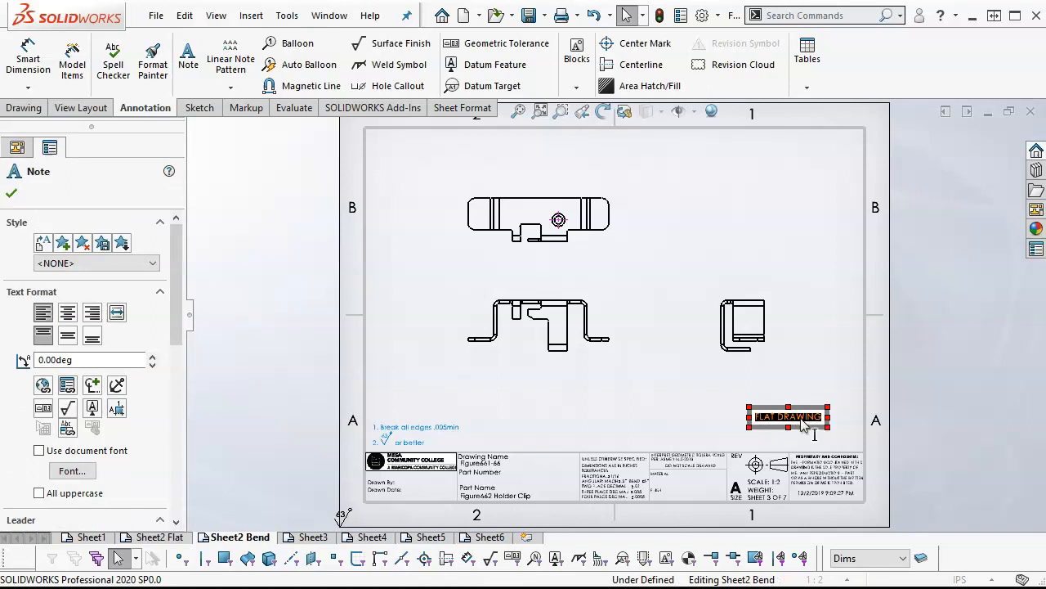
{"action": "left_click", "coordinate": [798, 419]}
{"action": "left_click_drag", "start_coordinate": [775, 419], "coordinate": [744, 417]}
{"action": "key", "text": "Delete"}
{"action": "type", "text": "BEND"}
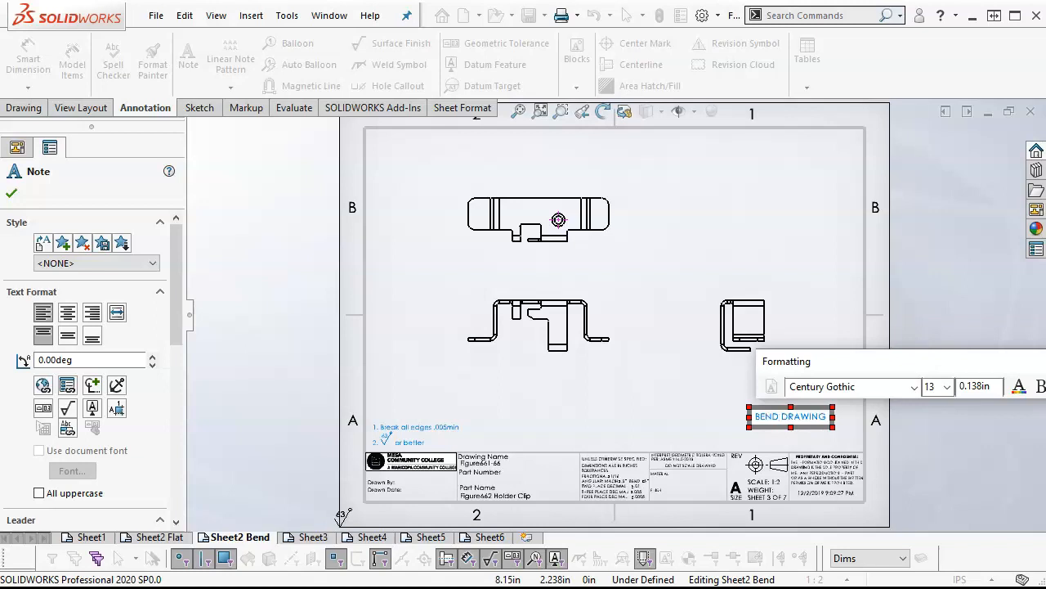
Finish editing the "BEND DRAWING" note and move it down and right, just above the title block's right end
{"action": "key", "text": "Return"}
{"action": "key", "text": "BackSpace"}
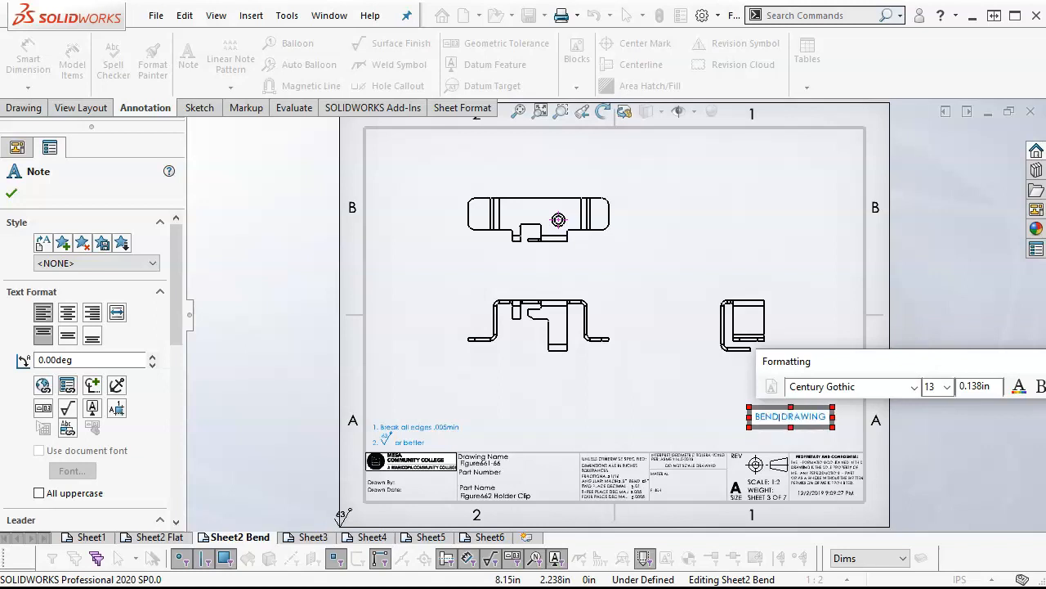
{"action": "left_click", "coordinate": [694, 423]}
{"action": "left_click_drag", "start_coordinate": [769, 419], "coordinate": [797, 440]}
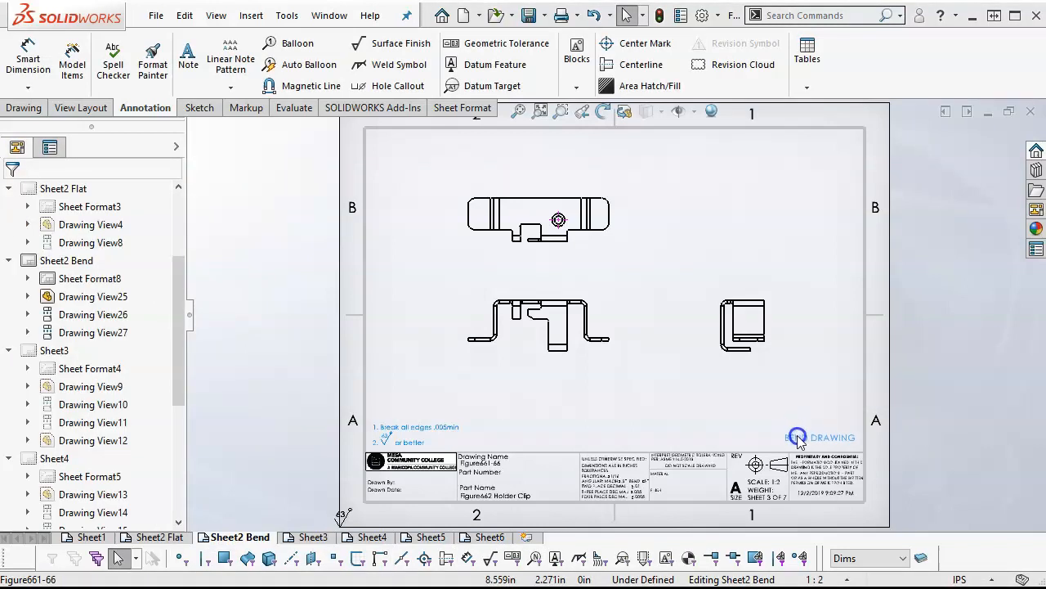
{"action": "left_click", "coordinate": [755, 417]}
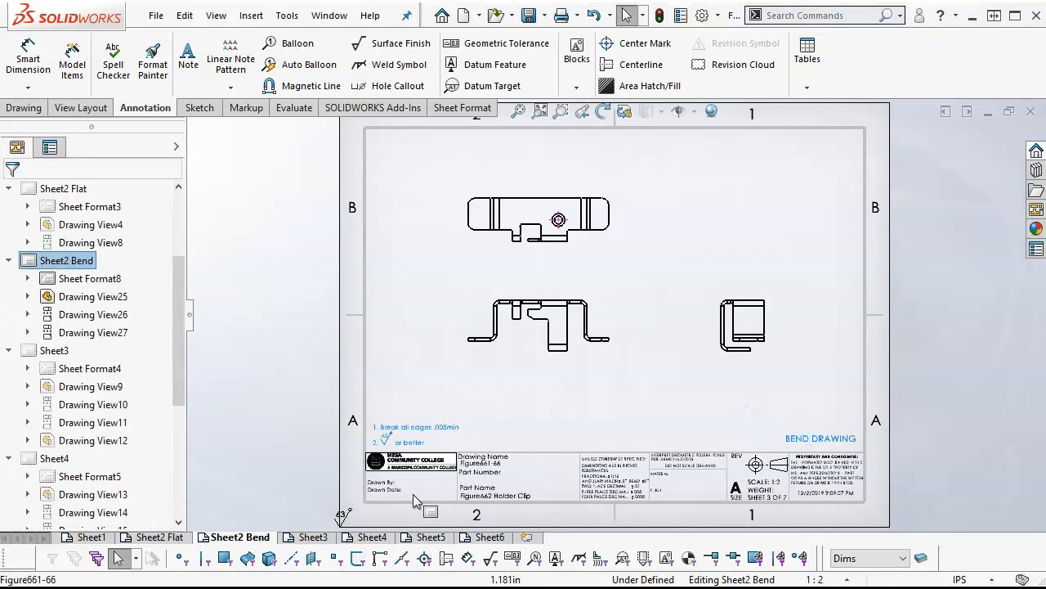
Move the "FLAT DRAWING" note on Sheet2 Flat down and right, just above the title block's right end
{"action": "left_click", "coordinate": [168, 537]}
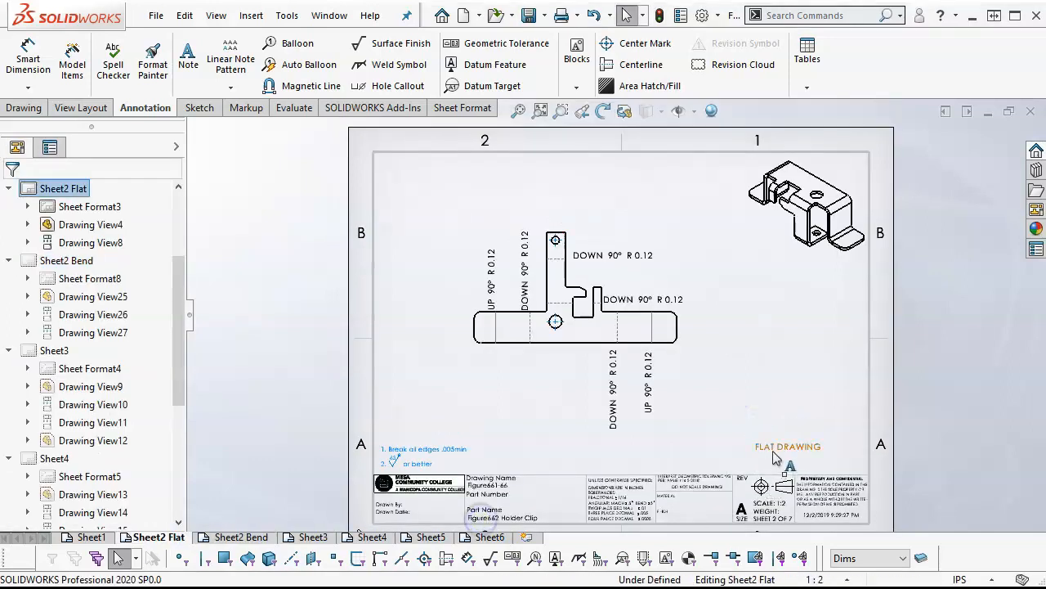
{"action": "left_click_drag", "start_coordinate": [806, 462], "coordinate": [812, 462]}
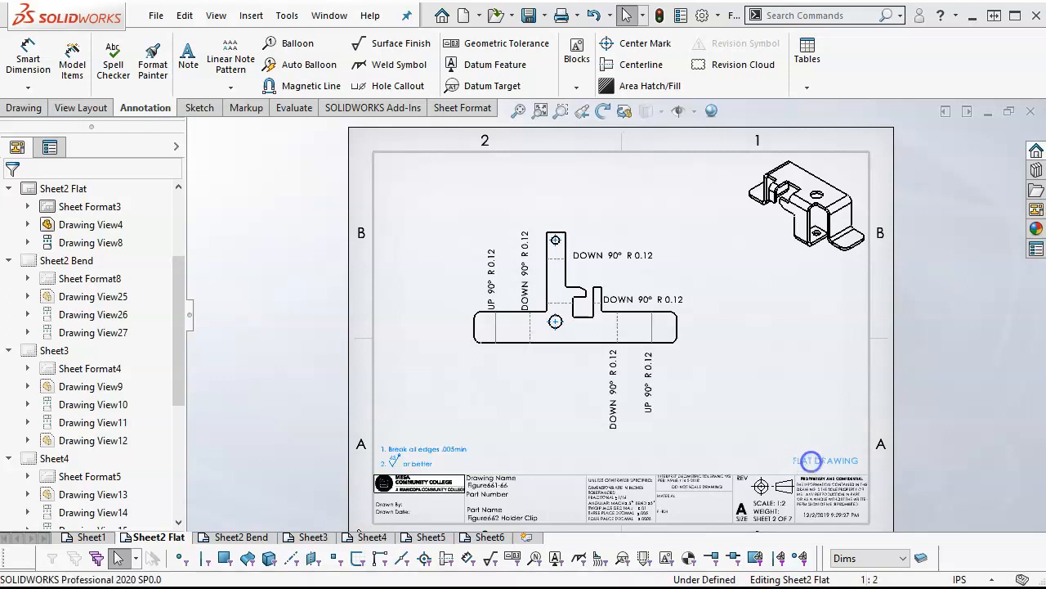
{"action": "left_click", "coordinate": [757, 397]}
Examine the bend lines and bend notes of the flat-pattern view on Sheet2 Flat
{"action": "scroll", "coordinate": [754, 397], "scroll_direction": "down", "scroll_amount": 3}
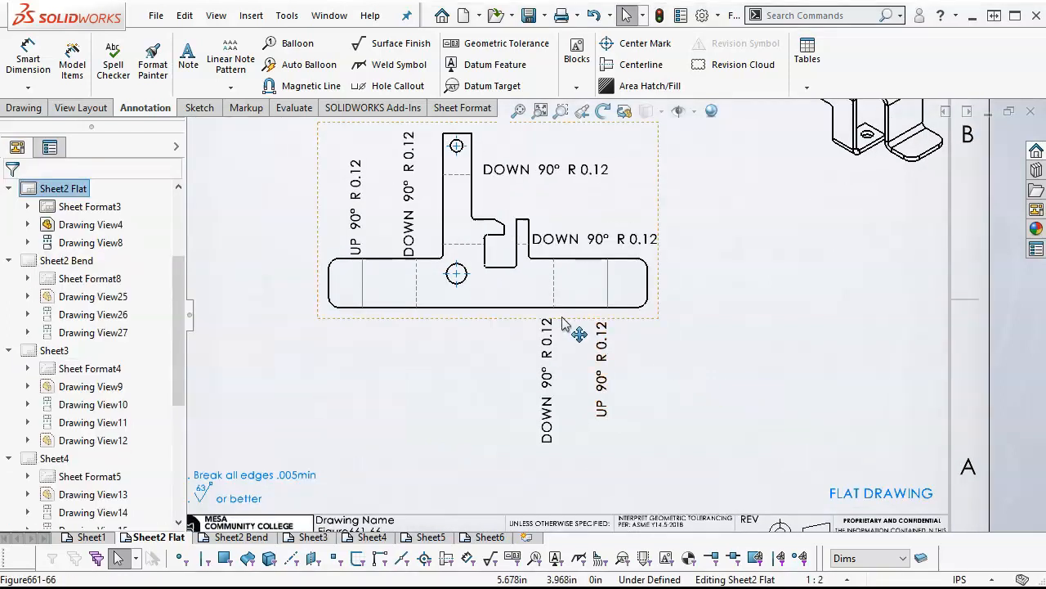
{"action": "scroll", "coordinate": [500, 302], "scroll_direction": "down", "scroll_amount": 1}
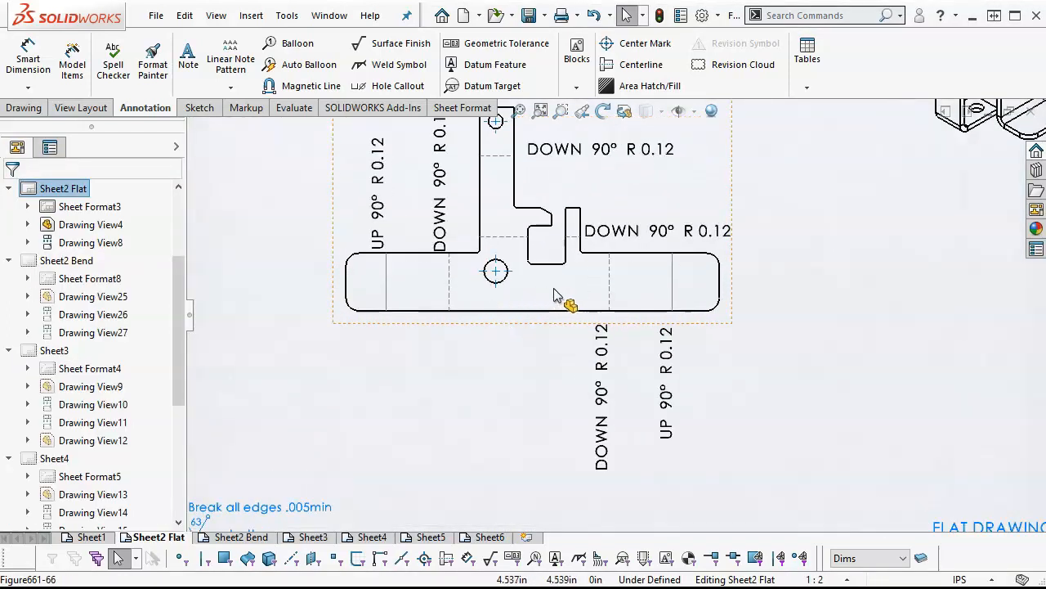
{"action": "scroll", "coordinate": [551, 297], "scroll_direction": "up", "scroll_amount": 3}
{"action": "scroll", "coordinate": [601, 278], "scroll_direction": "down", "scroll_amount": 1}
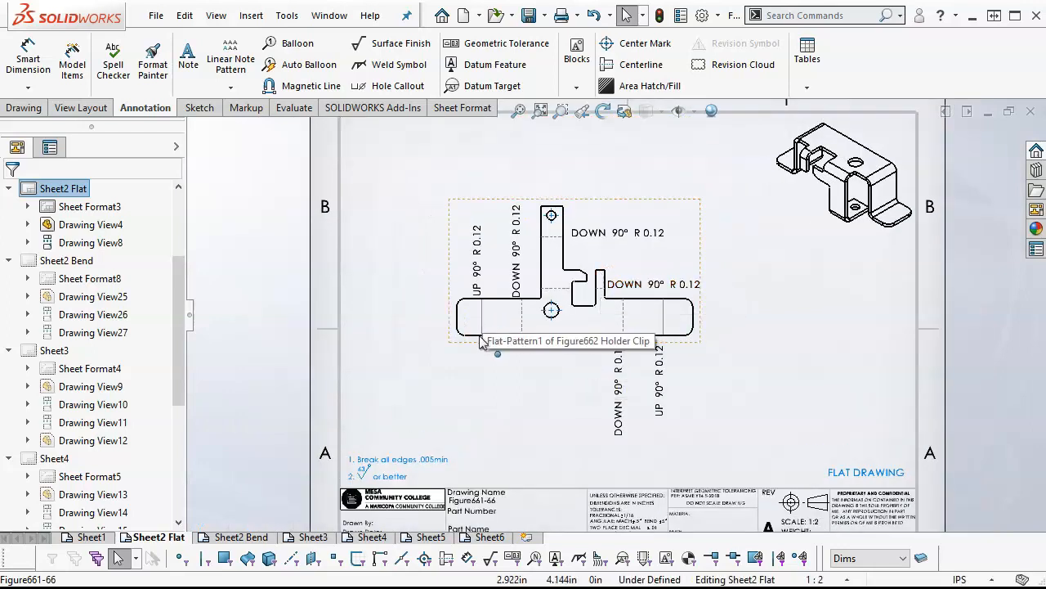
{"action": "scroll", "coordinate": [507, 335], "scroll_direction": "down", "scroll_amount": 3}
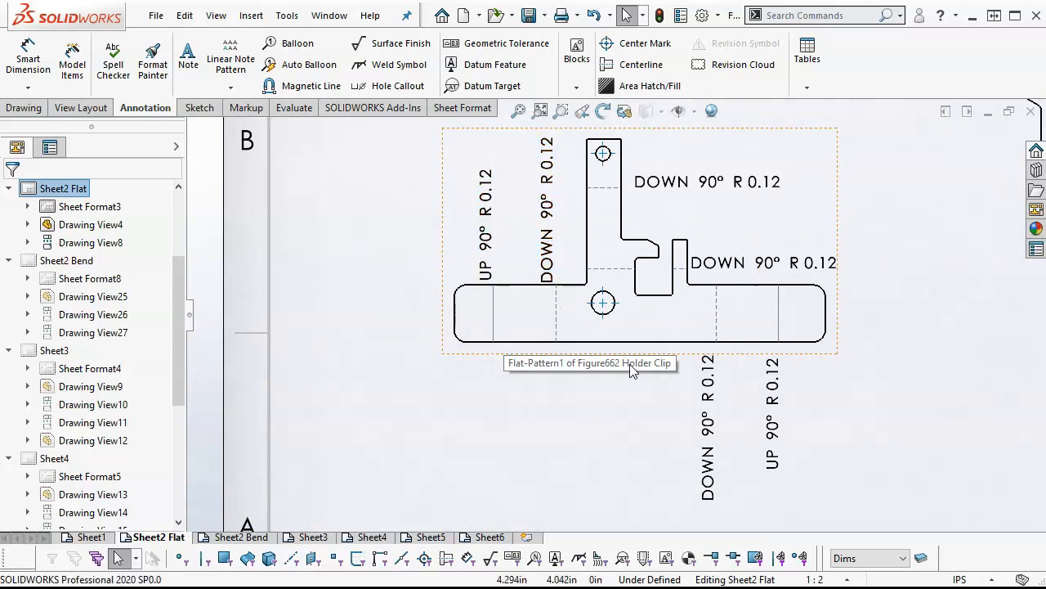
{"action": "scroll", "coordinate": [740, 407], "scroll_direction": "up", "scroll_amount": 2}
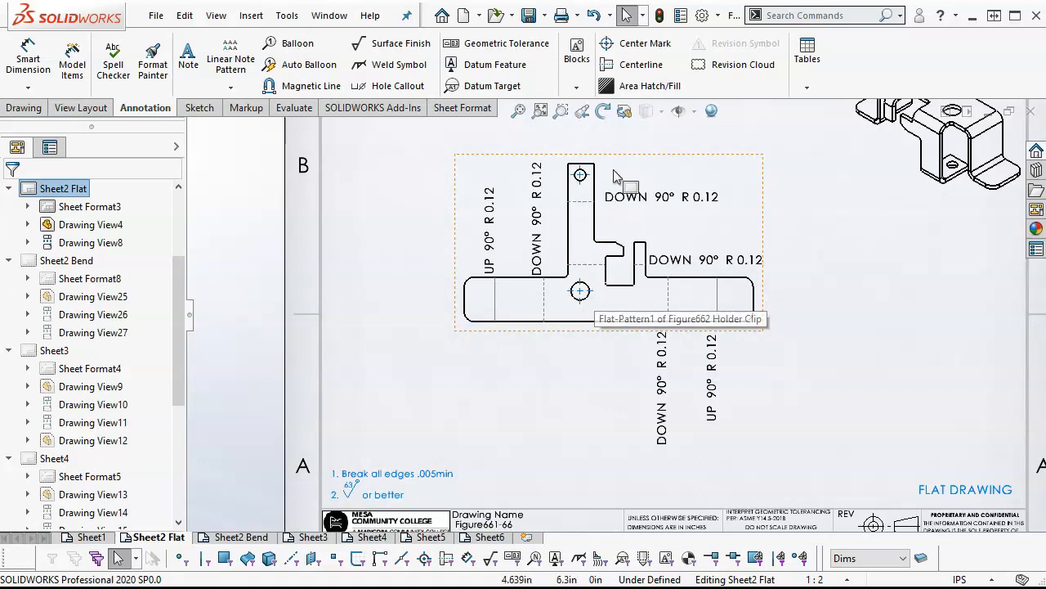
{"action": "scroll", "coordinate": [614, 172], "scroll_direction": "up", "scroll_amount": 2}
{"action": "scroll", "coordinate": [614, 178], "scroll_direction": "down", "scroll_amount": 2}
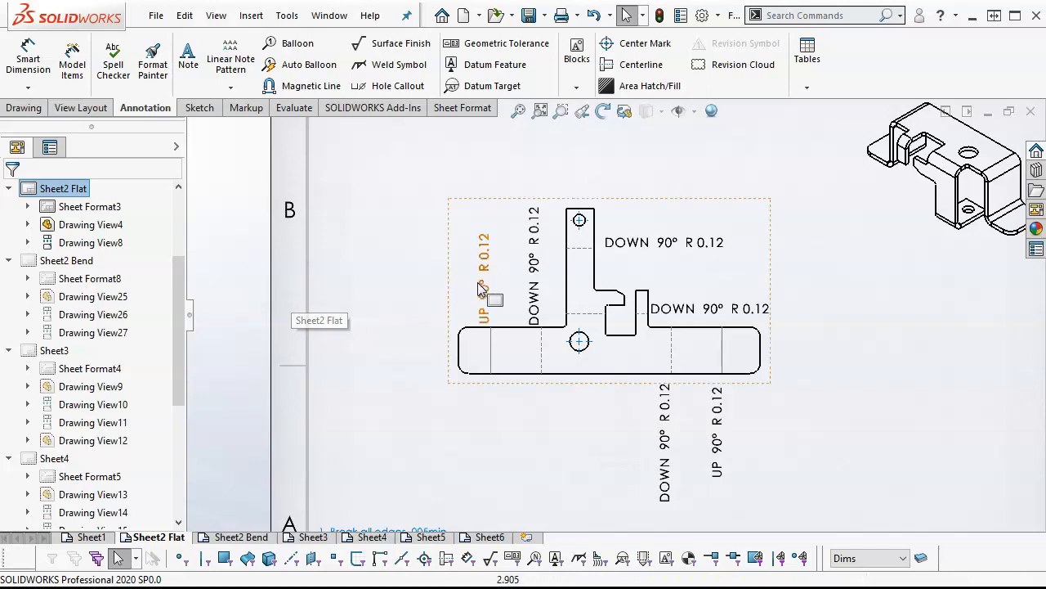
Add straight arrow leaders to all six bend notes of the flat-pattern view and shift the notes slightly up and left
{"action": "left_click", "coordinate": [534, 263]}
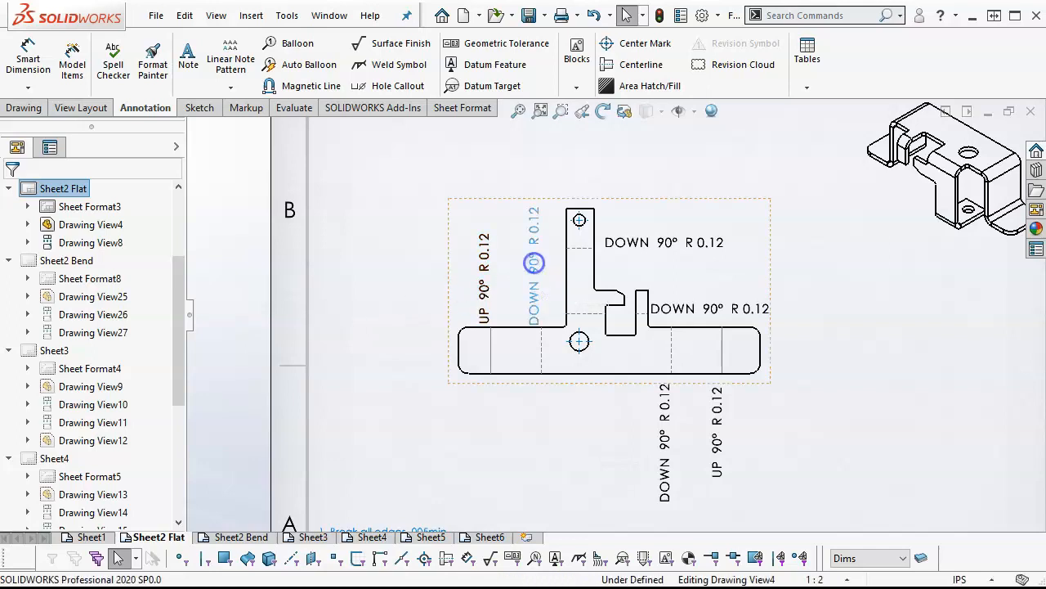
{"action": "left_click", "coordinate": [486, 269], "text": "ctrl"}
{"action": "left_click", "coordinate": [694, 244], "text": "ctrl"}
{"action": "left_click", "coordinate": [689, 312], "text": "ctrl"}
{"action": "left_click", "coordinate": [714, 418], "text": "ctrl"}
{"action": "left_click", "coordinate": [660, 432], "text": "ctrl"}
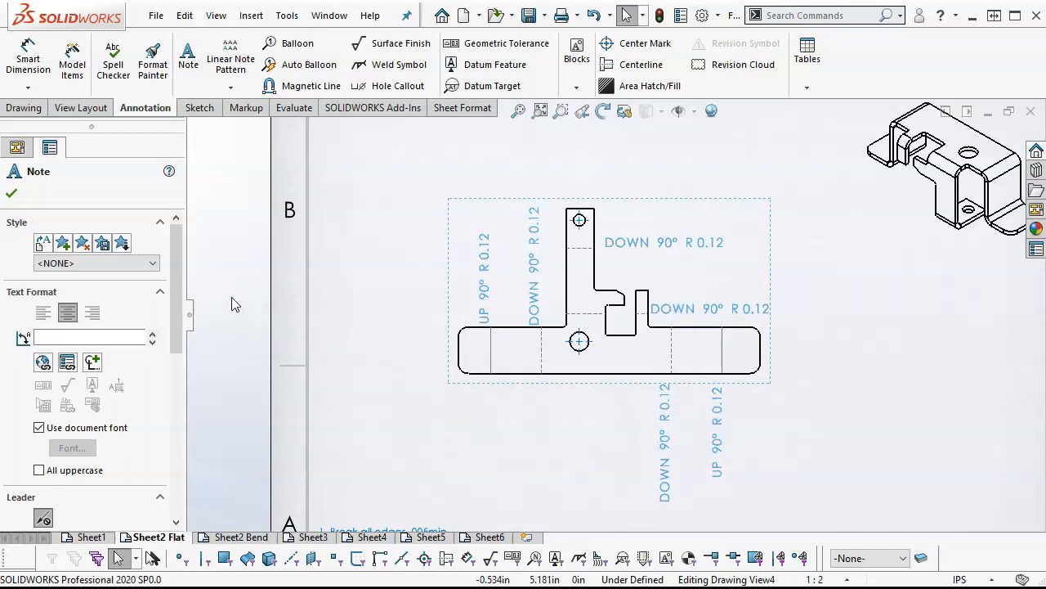
{"action": "left_click_drag", "start_coordinate": [180, 283], "coordinate": [183, 384]}
{"action": "left_click", "coordinate": [43, 294]}
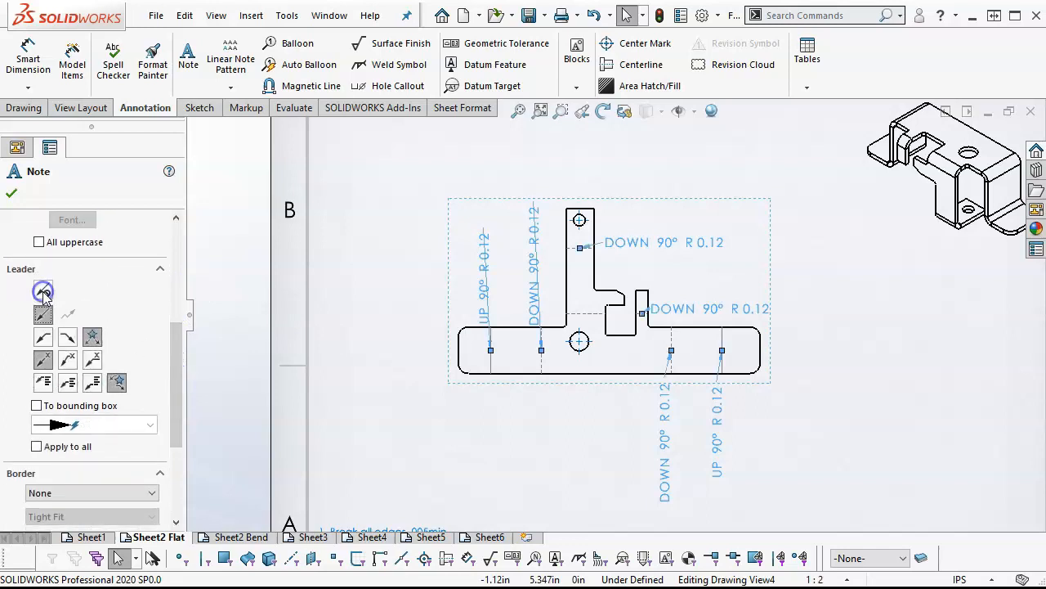
{"action": "left_click", "coordinate": [8, 193]}
{"action": "left_click_drag", "start_coordinate": [486, 292], "coordinate": [467, 282]}
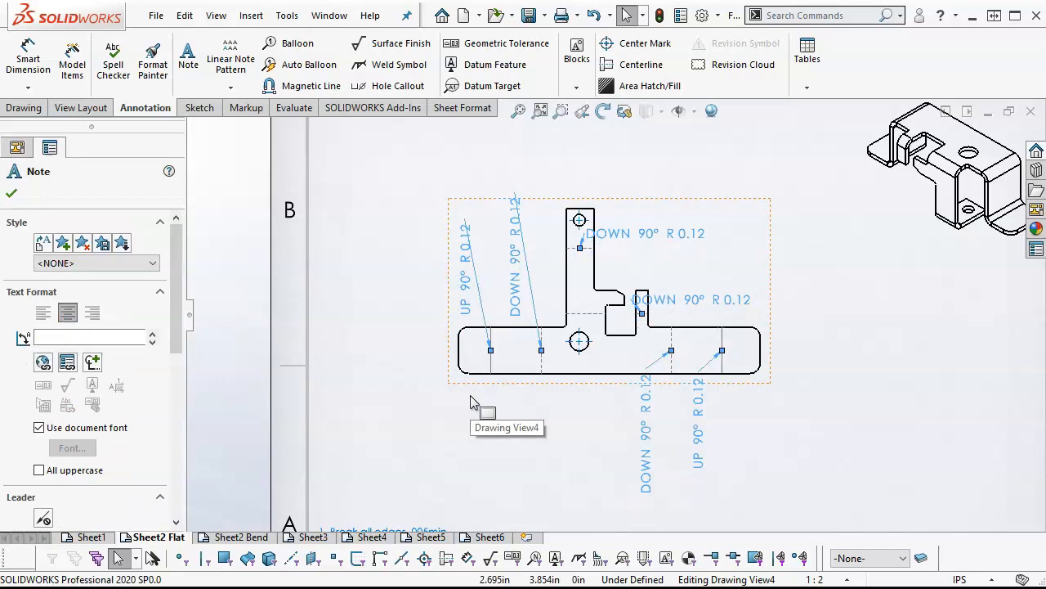
{"action": "left_click", "coordinate": [429, 382]}
Place the leftmost UP 90° R 0.12 note below the flat pattern, using a straight leader with the Leader Right attachment
{"action": "left_click_drag", "start_coordinate": [470, 263], "coordinate": [561, 454]}
{"action": "left_click_drag", "start_coordinate": [180, 306], "coordinate": [185, 401]}
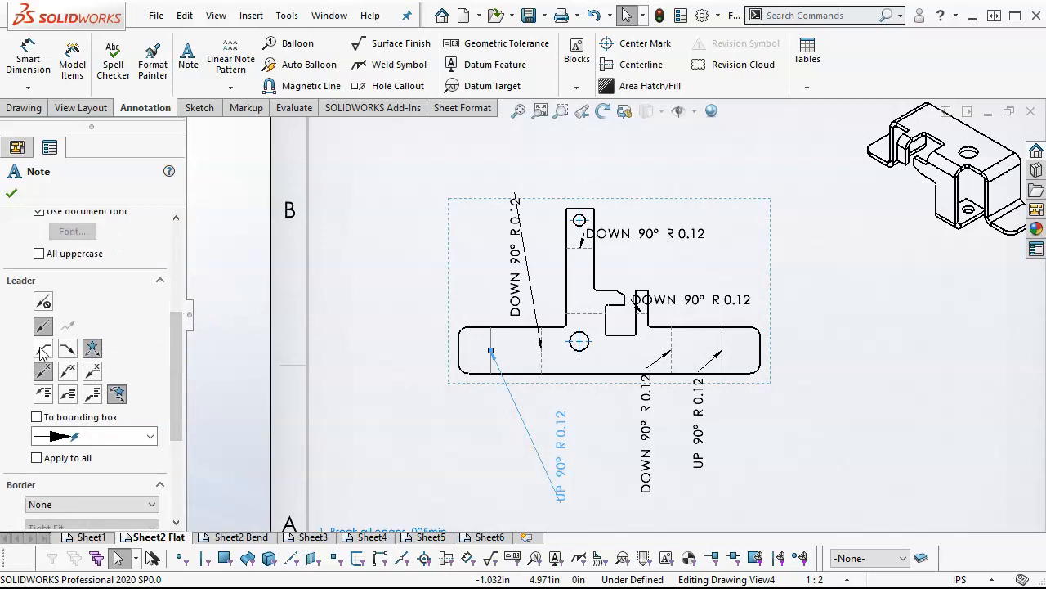
{"action": "left_click", "coordinate": [68, 350]}
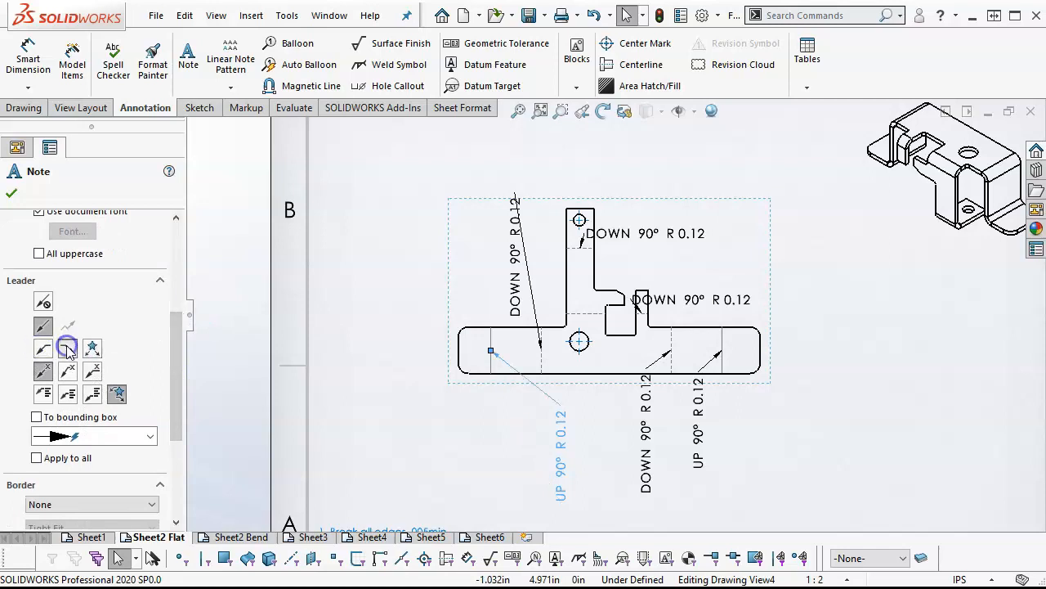
{"action": "left_click", "coordinate": [43, 326]}
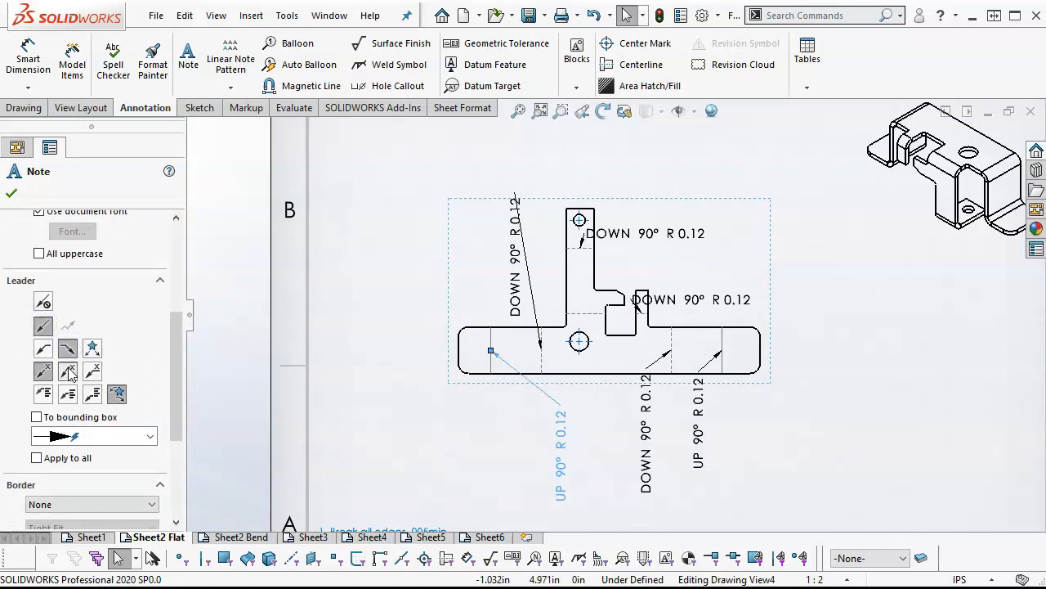
{"action": "left_click", "coordinate": [68, 371]}
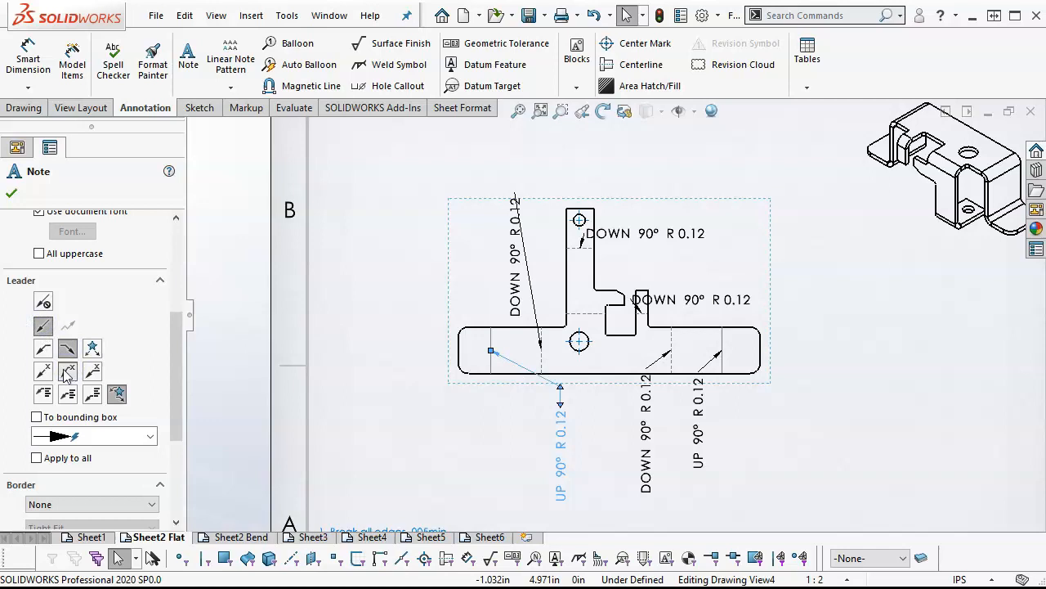
{"action": "left_click", "coordinate": [44, 372]}
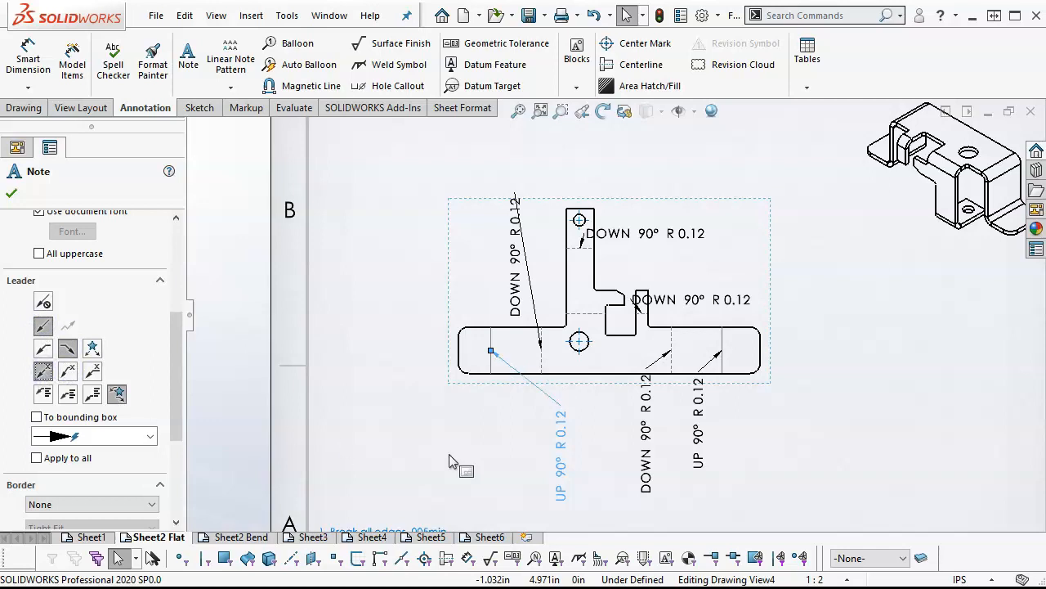
{"action": "left_click_drag", "start_coordinate": [572, 462], "coordinate": [526, 472]}
Move the second bend line's DOWN 90° R 0.12 note below the flat pattern and set its leader to Leader Left
{"action": "left_click_drag", "start_coordinate": [516, 298], "coordinate": [581, 484]}
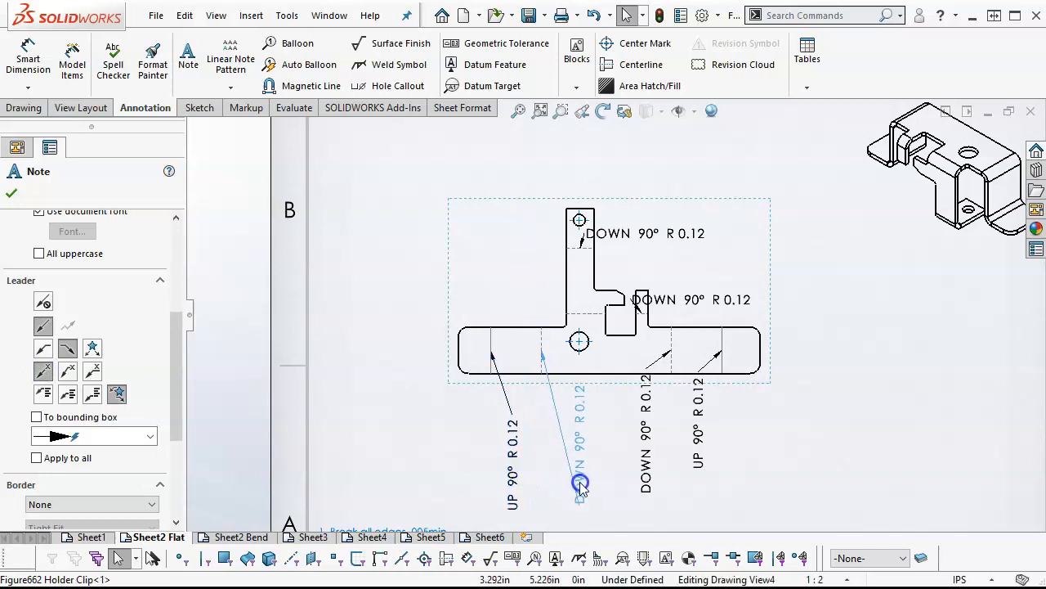
{"action": "left_click", "coordinate": [42, 350]}
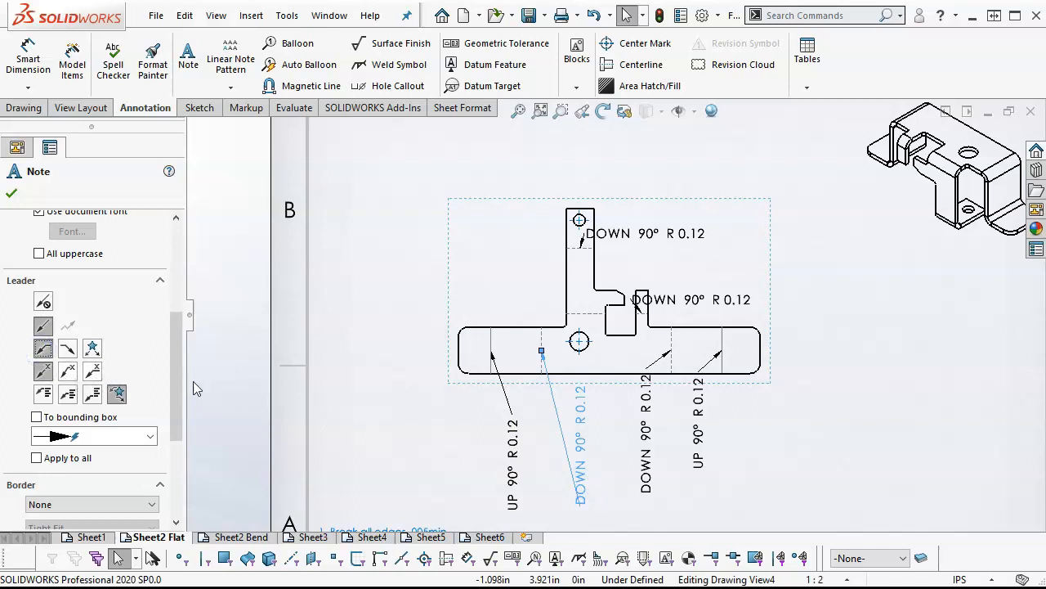
{"action": "mouse_move", "coordinate": [577, 441]}
{"action": "left_mouse_down"}
{"action": "mouse_move", "coordinate": [542, 443]}
{"action": "mouse_move", "coordinate": [574, 450]}
{"action": "left_mouse_up"}
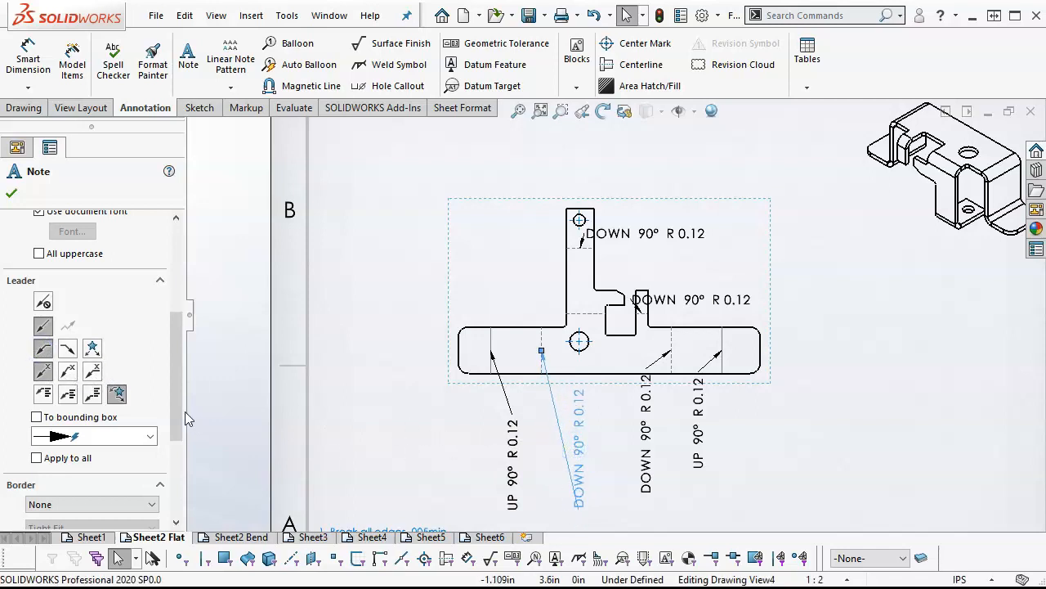
{"action": "left_click", "coordinate": [42, 374]}
{"action": "left_click", "coordinate": [41, 350]}
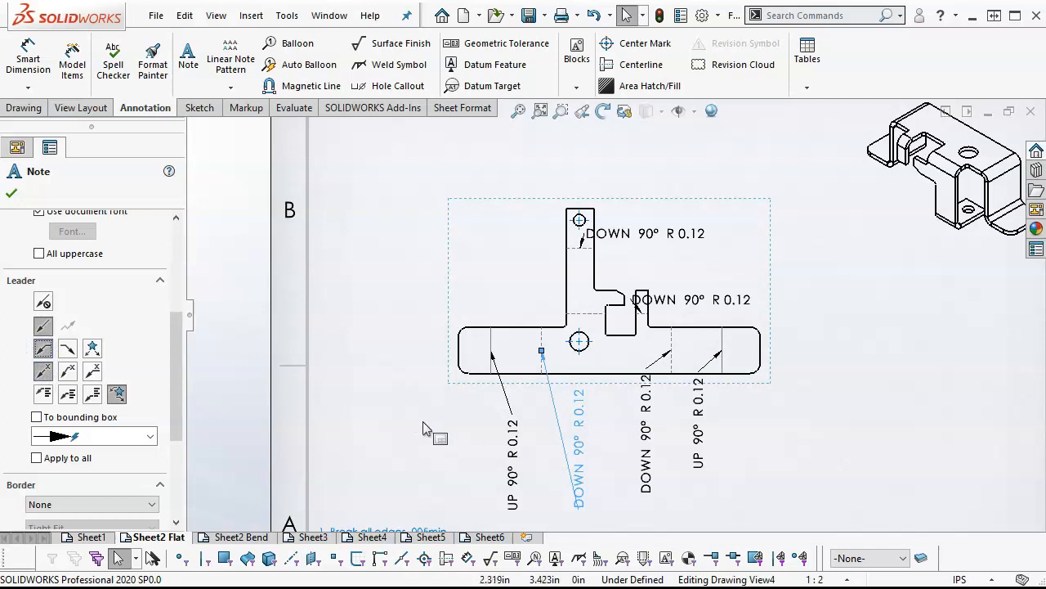
{"action": "left_click", "coordinate": [511, 448]}
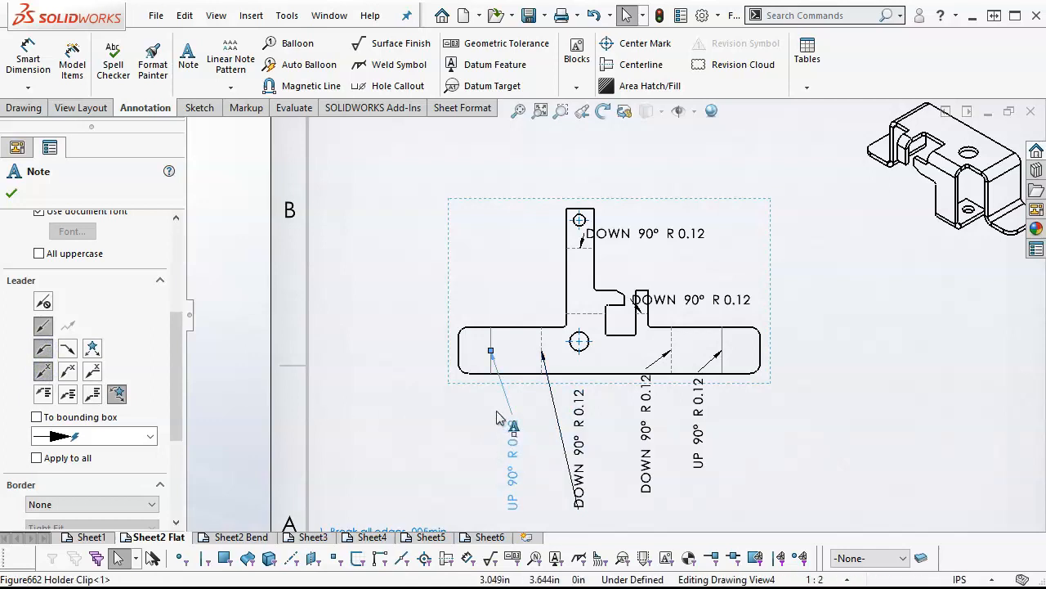
{"action": "left_click", "coordinate": [490, 427]}
Space out the bend notes below the flat pattern and move the two horizontal DOWN 90° R 0.12 notes to its right
{"action": "left_click_drag", "start_coordinate": [582, 445], "coordinate": [708, 495]}
{"action": "left_click_drag", "start_coordinate": [723, 300], "coordinate": [822, 299]}
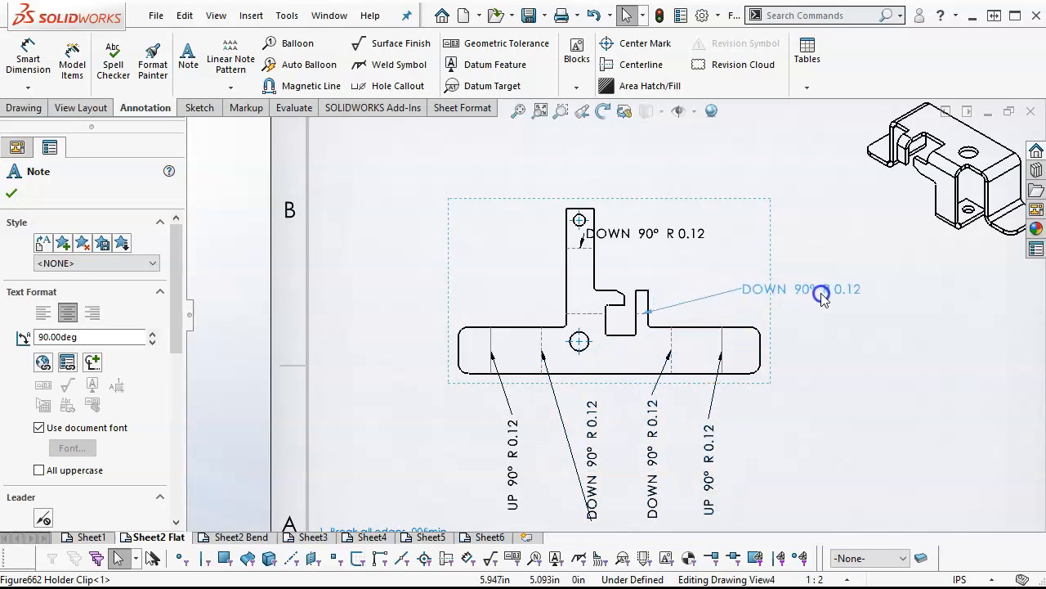
{"action": "left_click_drag", "start_coordinate": [670, 238], "coordinate": [826, 229]}
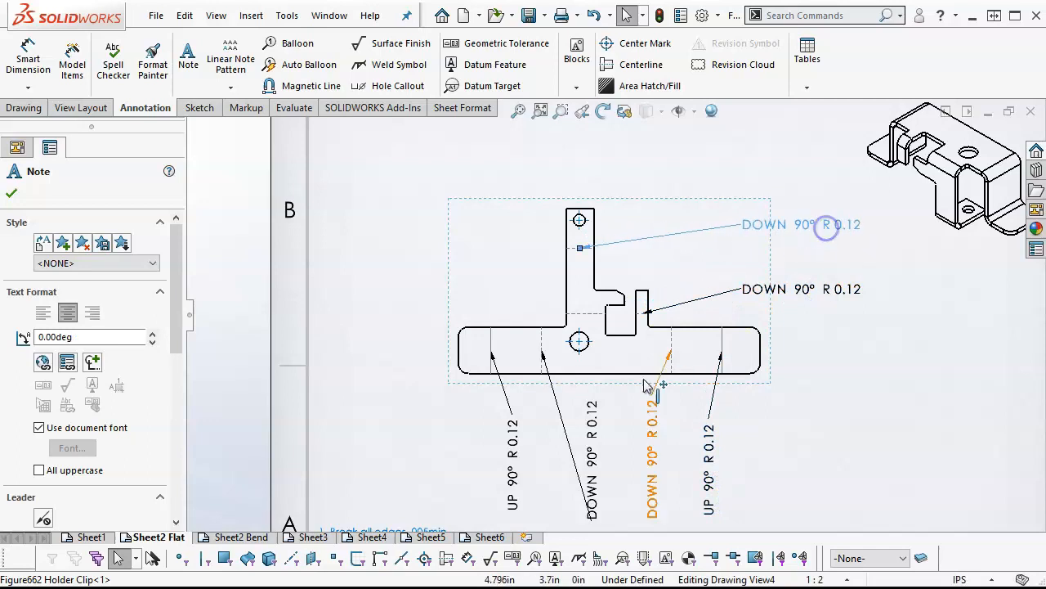
Set the second bend line's DOWN 90° R 0.12 note to Leader Right and move it left, closer to its bend line
{"action": "left_click", "coordinate": [596, 431]}
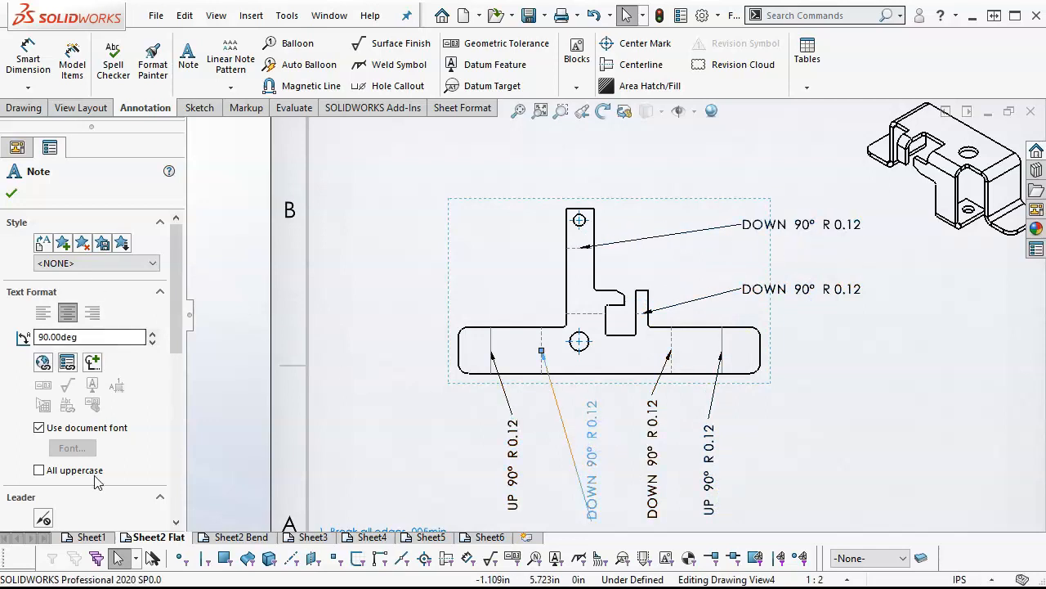
{"action": "scroll", "coordinate": [136, 434], "scroll_direction": "down", "scroll_amount": 4}
{"action": "scroll", "coordinate": [98, 351], "scroll_direction": "up", "scroll_amount": 1}
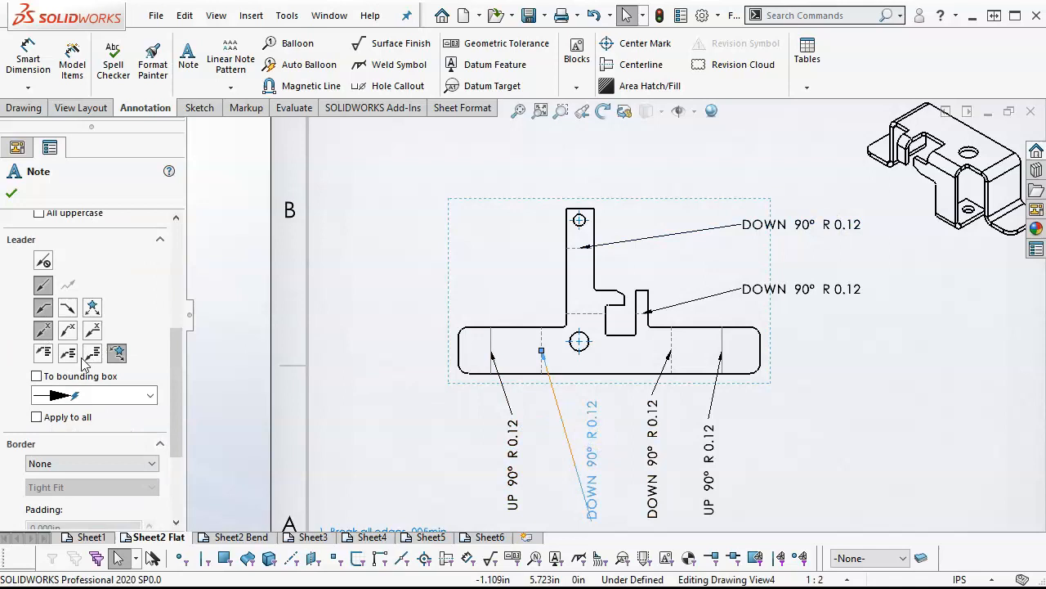
{"action": "left_click", "coordinate": [67, 307]}
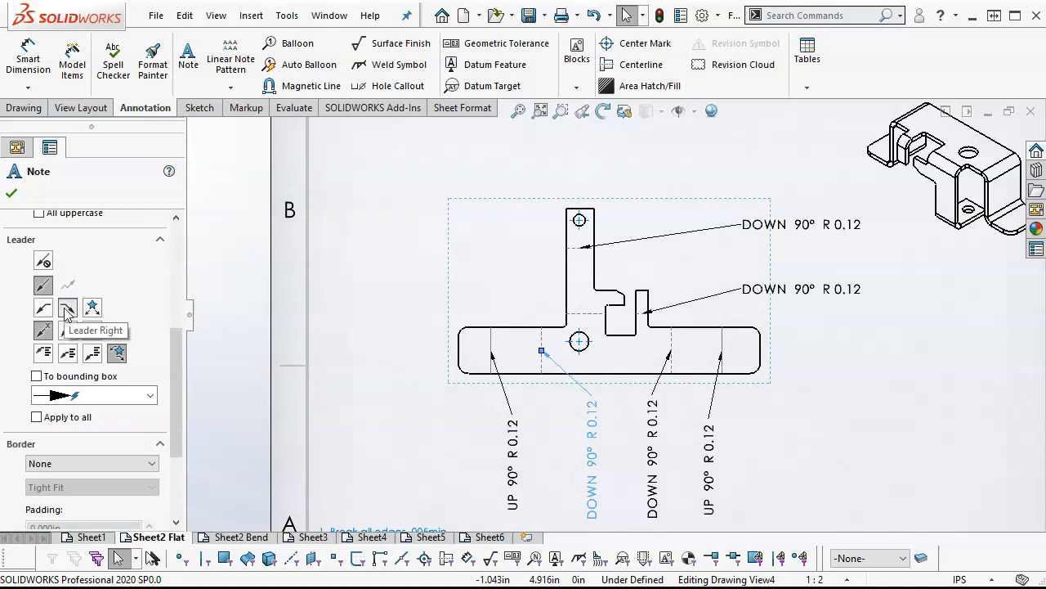
{"action": "left_click", "coordinate": [368, 401]}
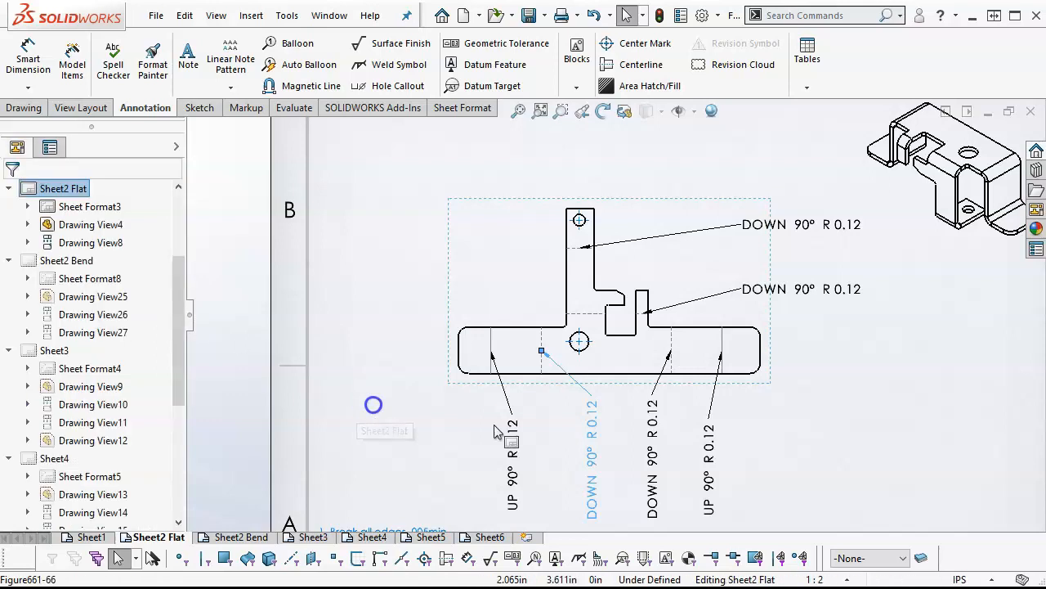
{"action": "left_click", "coordinate": [566, 466]}
{"action": "left_click_drag", "start_coordinate": [566, 466], "coordinate": [565, 464]}
{"action": "left_click", "coordinate": [602, 431]}
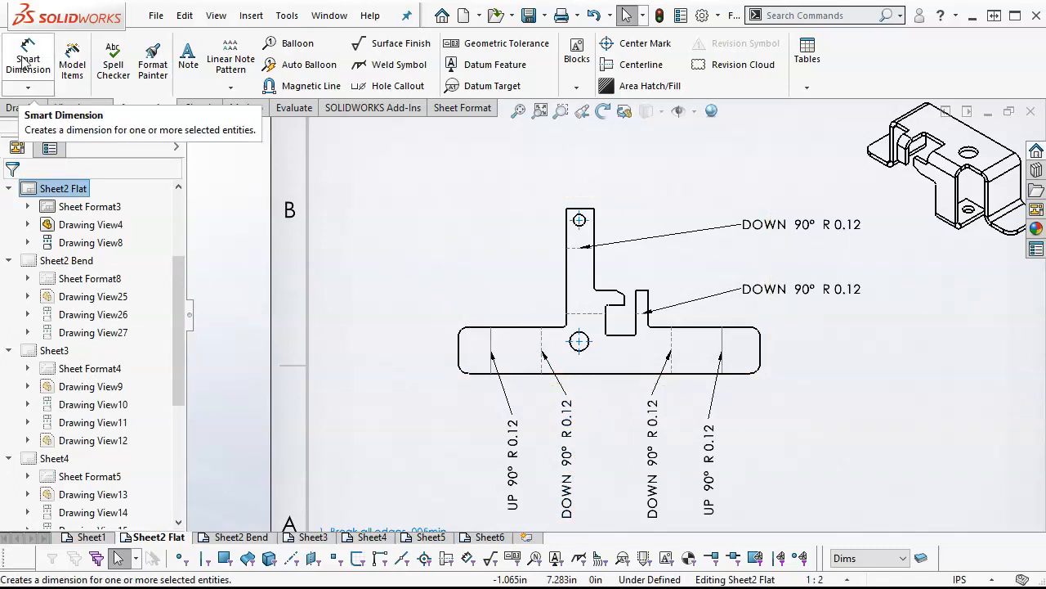
Add horizontal ordinate dimensions from zero at the flat pattern's left edge to the two left bend lines, lower hole and both upright tab edges
{"action": "left_click", "coordinate": [30, 89]}
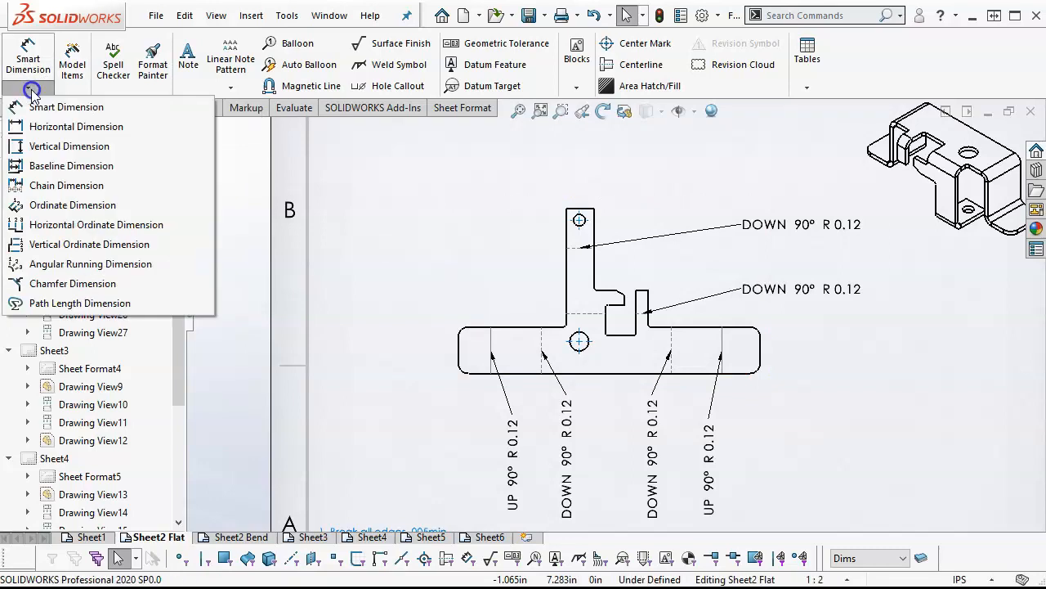
{"action": "left_click", "coordinate": [71, 206]}
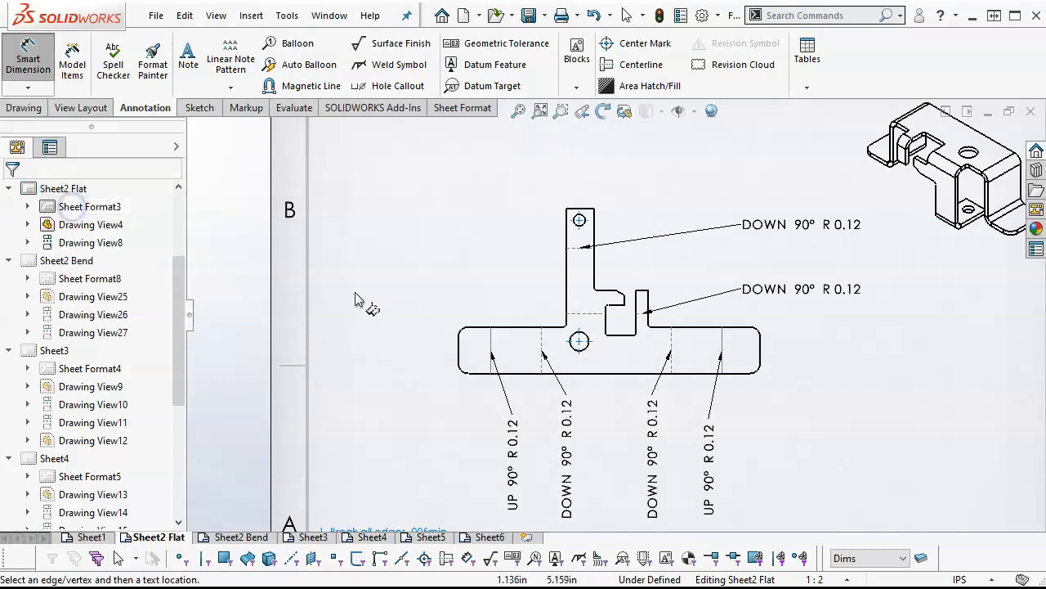
{"action": "left_click", "coordinate": [460, 351]}
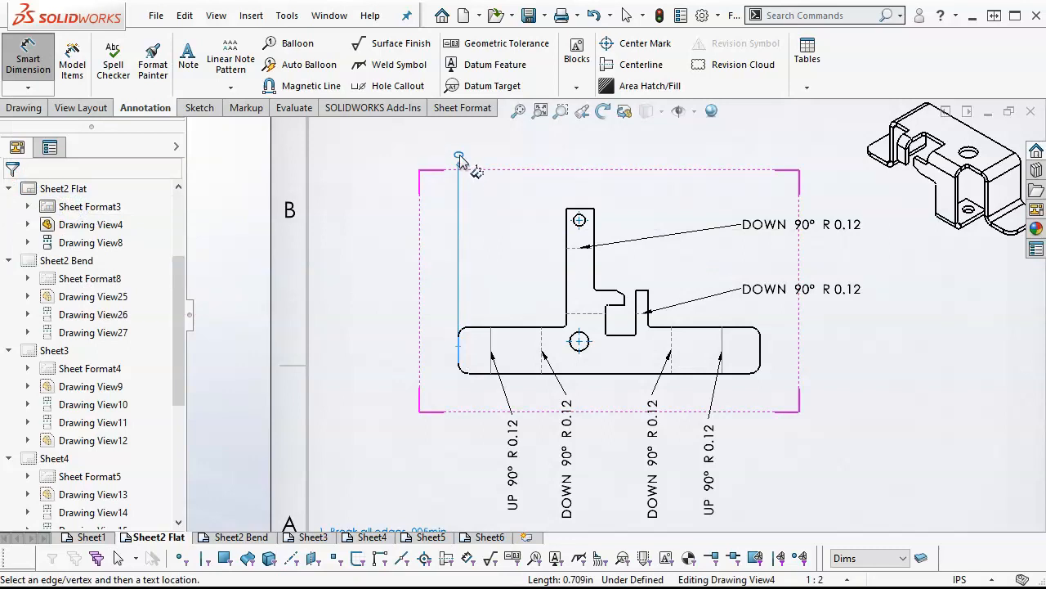
{"action": "left_click", "coordinate": [460, 155]}
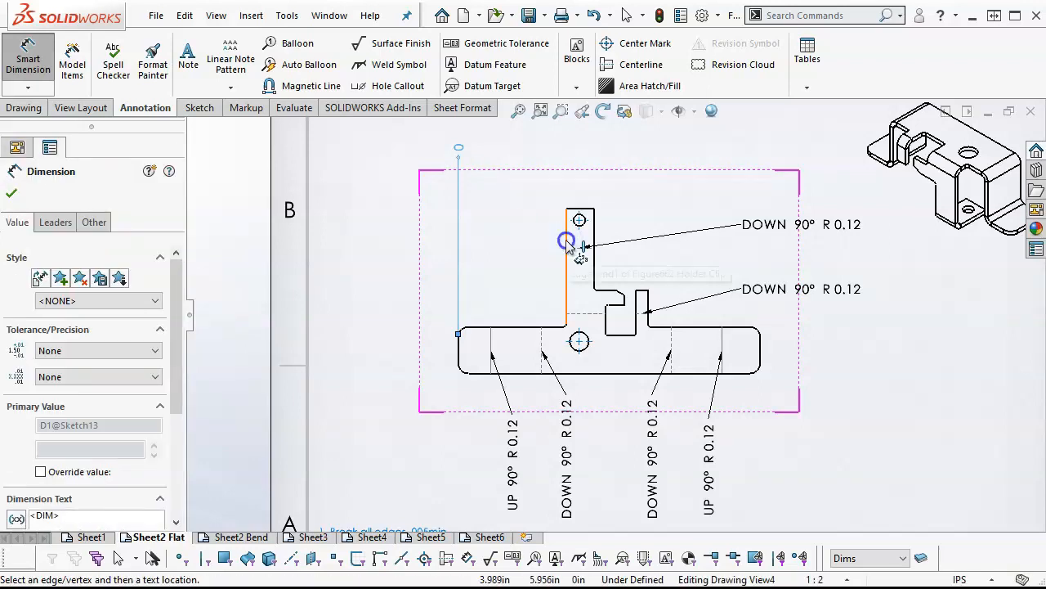
{"action": "left_click", "coordinate": [566, 229]}
{"action": "left_click", "coordinate": [564, 154]}
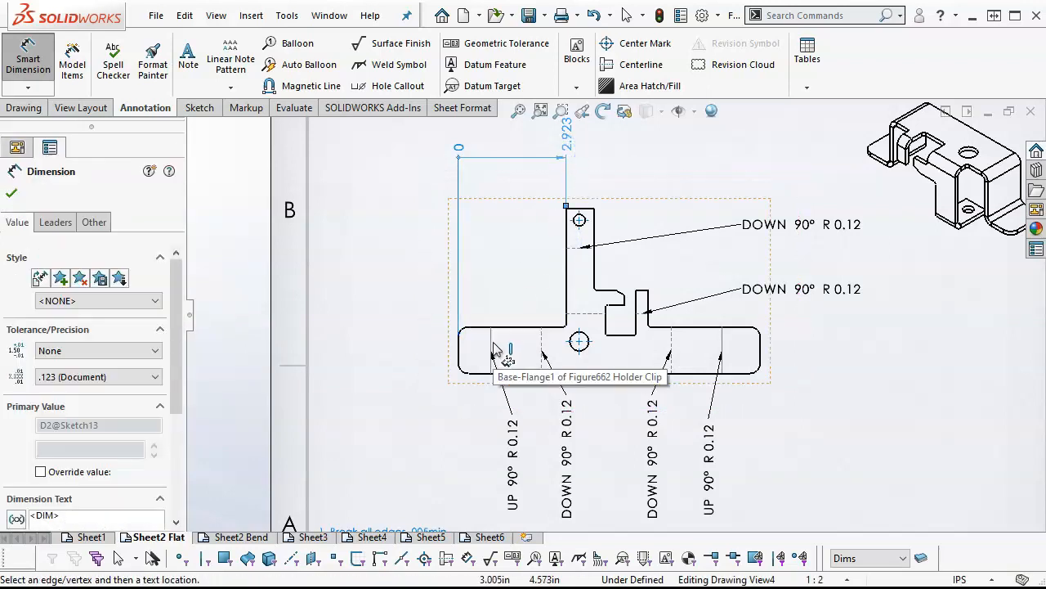
{"action": "left_click", "coordinate": [493, 350]}
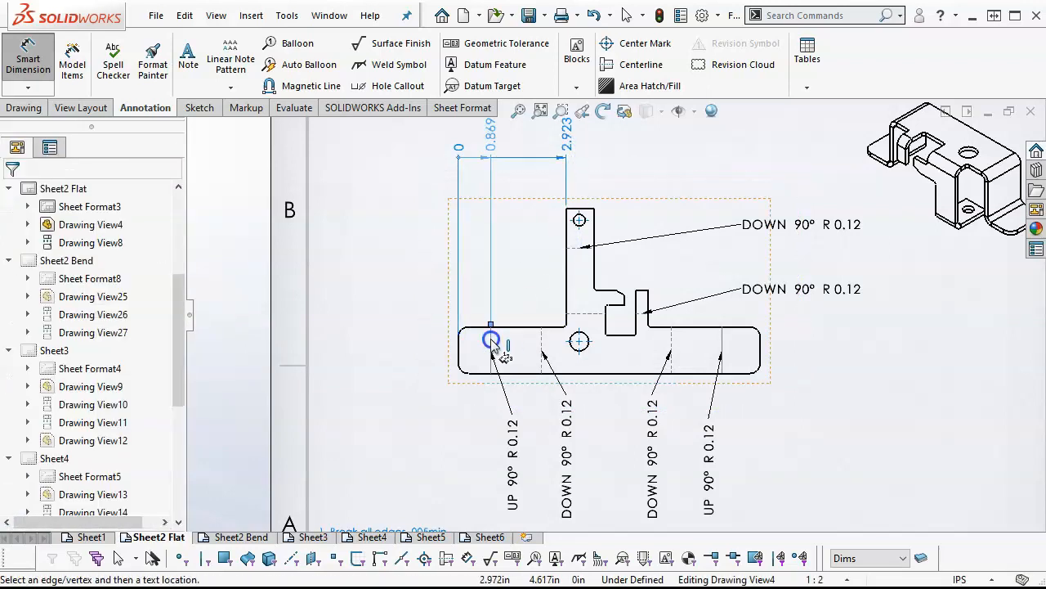
{"action": "left_click", "coordinate": [551, 346]}
{"action": "left_click", "coordinate": [579, 341]}
{"action": "left_click", "coordinate": [597, 241]}
Extend the horizontal ordinate dimensions to the hook edge, slot sides, narrow tab's outer edge, two right bend lines and flat pattern's right edge
{"action": "key", "text": "f"}
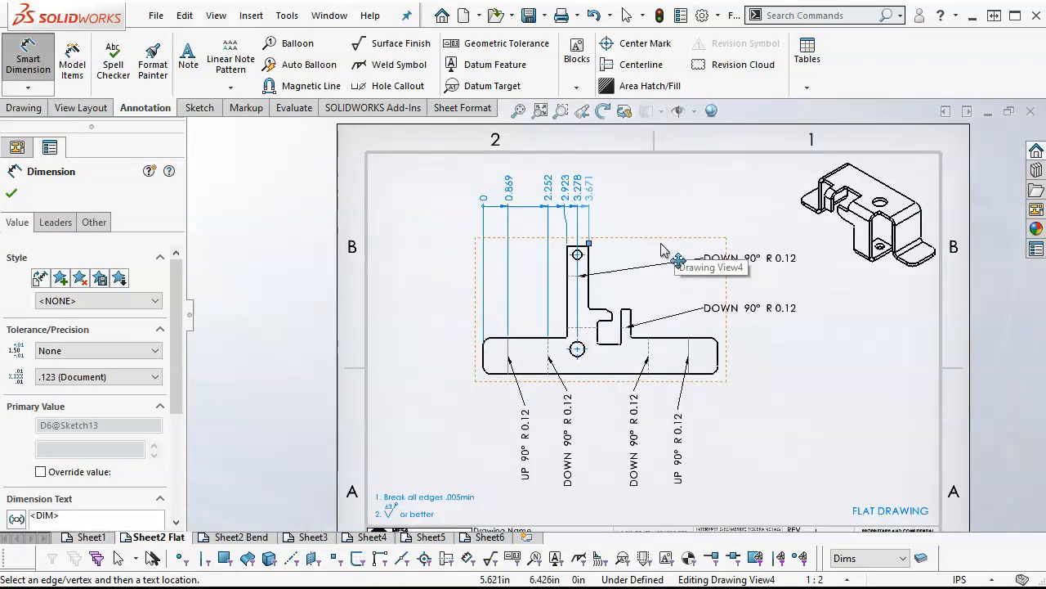
{"action": "scroll", "coordinate": [621, 327], "scroll_direction": "down", "scroll_amount": 4}
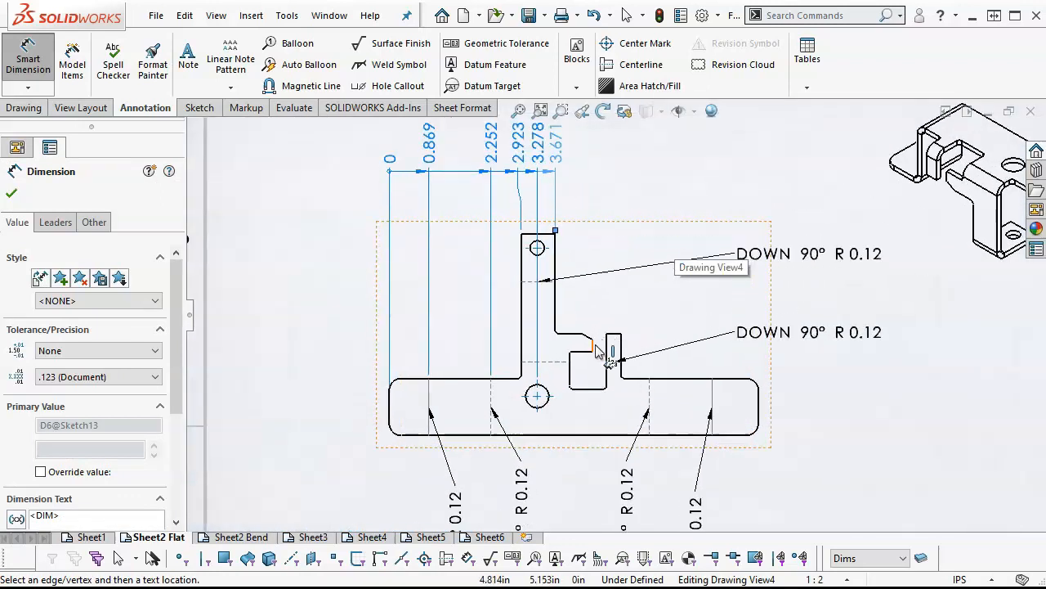
{"action": "left_click", "coordinate": [595, 347]}
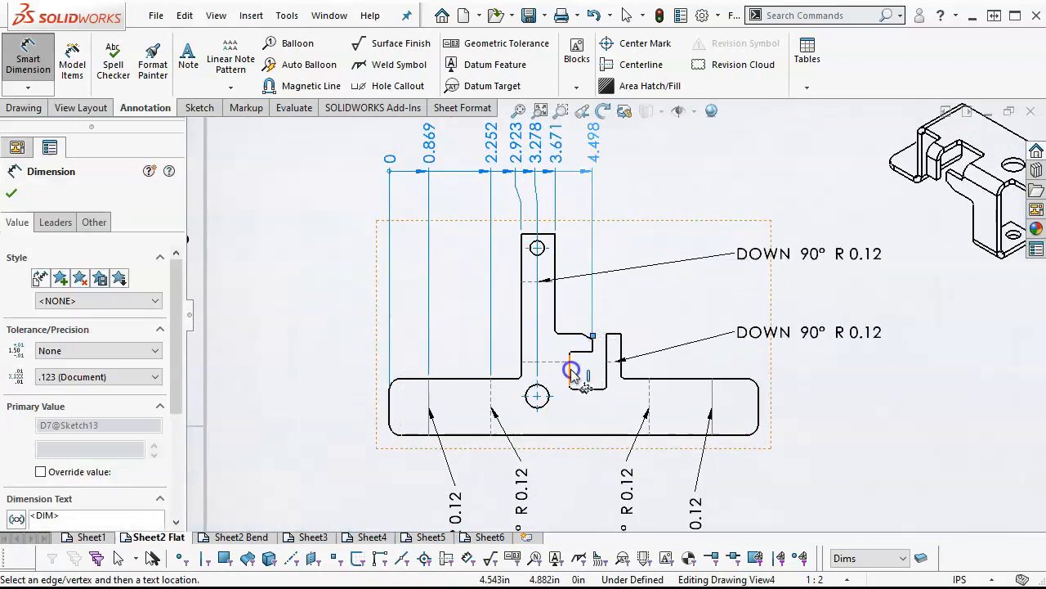
{"action": "left_click", "coordinate": [572, 372]}
{"action": "left_click", "coordinate": [607, 367]}
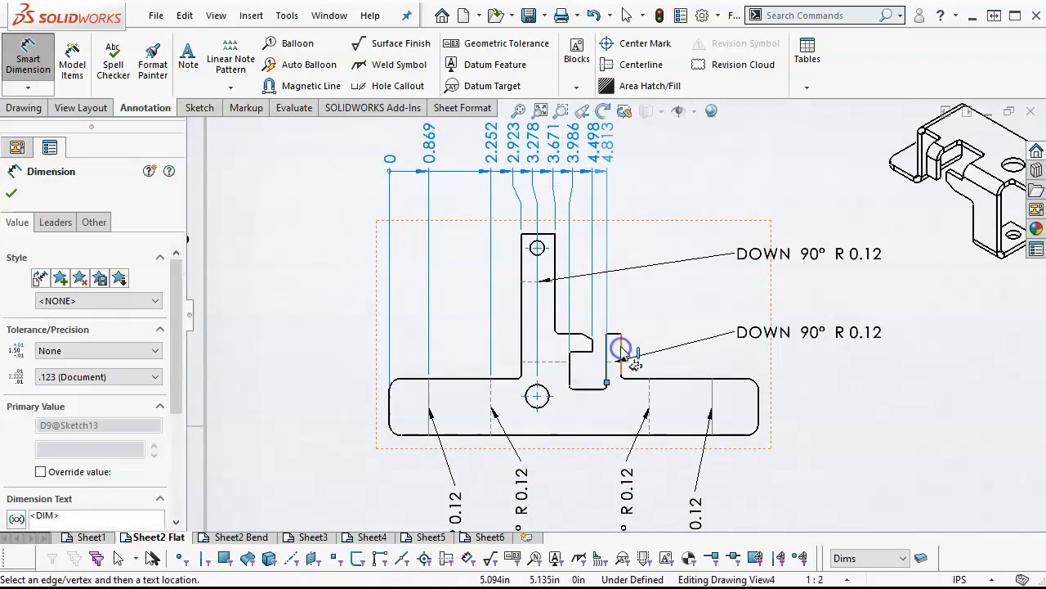
{"action": "left_click", "coordinate": [621, 350]}
{"action": "left_click", "coordinate": [648, 393]}
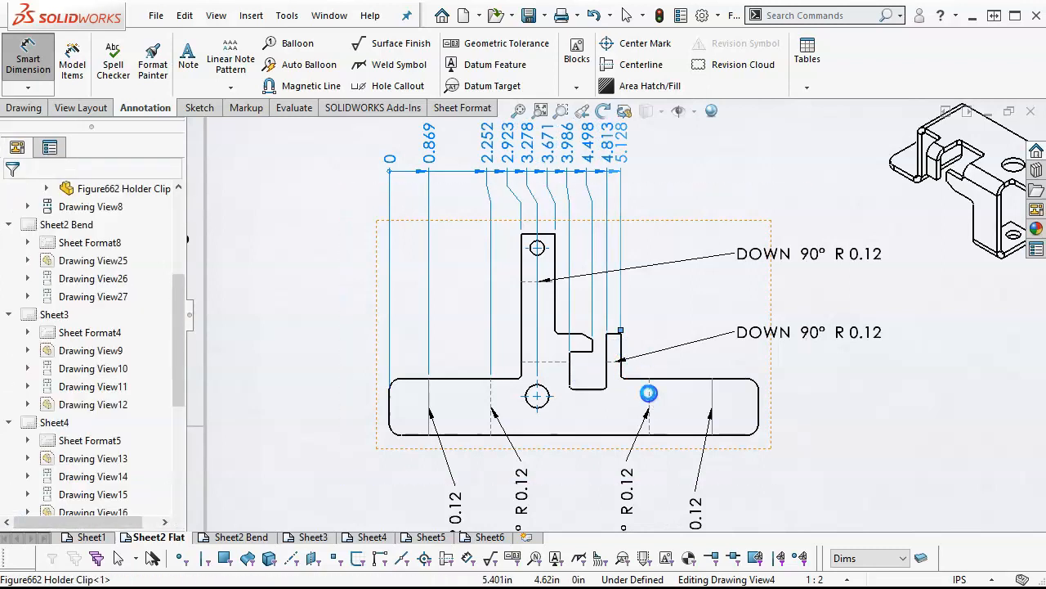
{"action": "left_click", "coordinate": [711, 398]}
{"action": "left_click", "coordinate": [759, 407]}
{"action": "scroll", "coordinate": [754, 367], "scroll_direction": "up", "scroll_amount": 3}
{"action": "scroll", "coordinate": [665, 302], "scroll_direction": "down", "scroll_amount": 2}
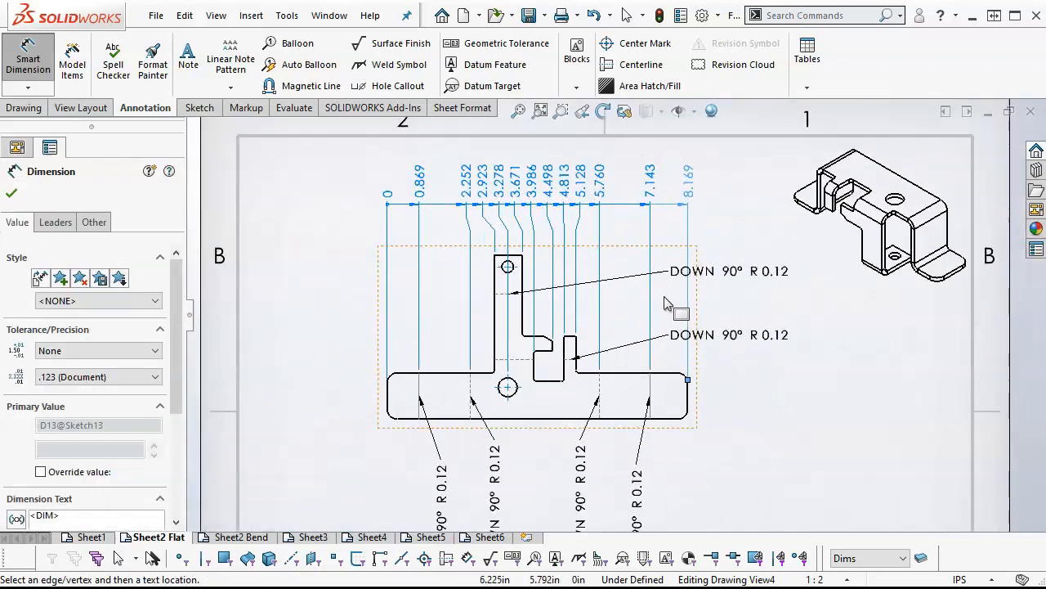
{"action": "right_click", "coordinate": [837, 367]}
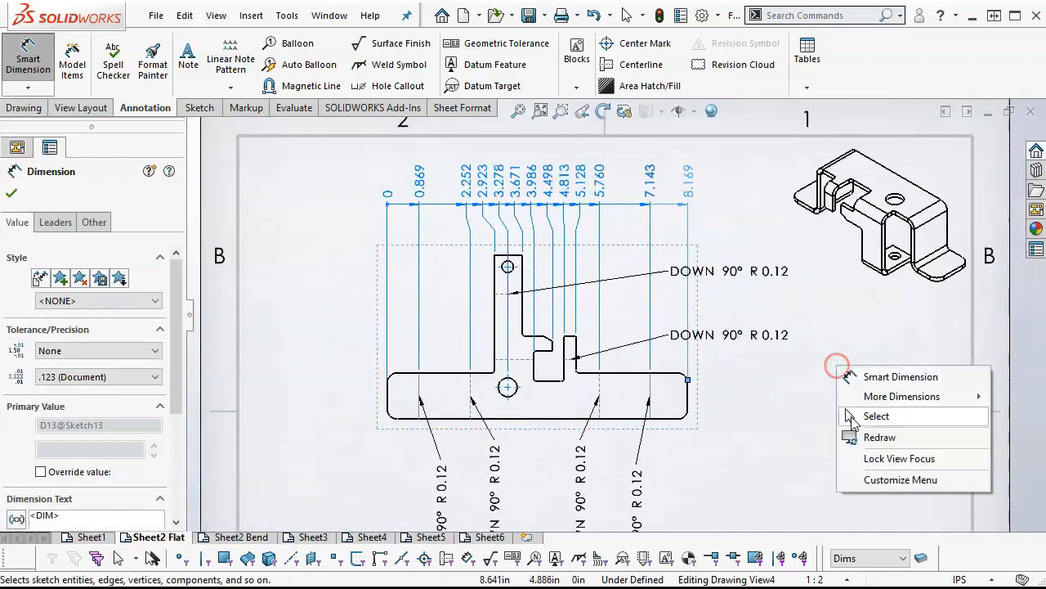
{"action": "left_click", "coordinate": [867, 418]}
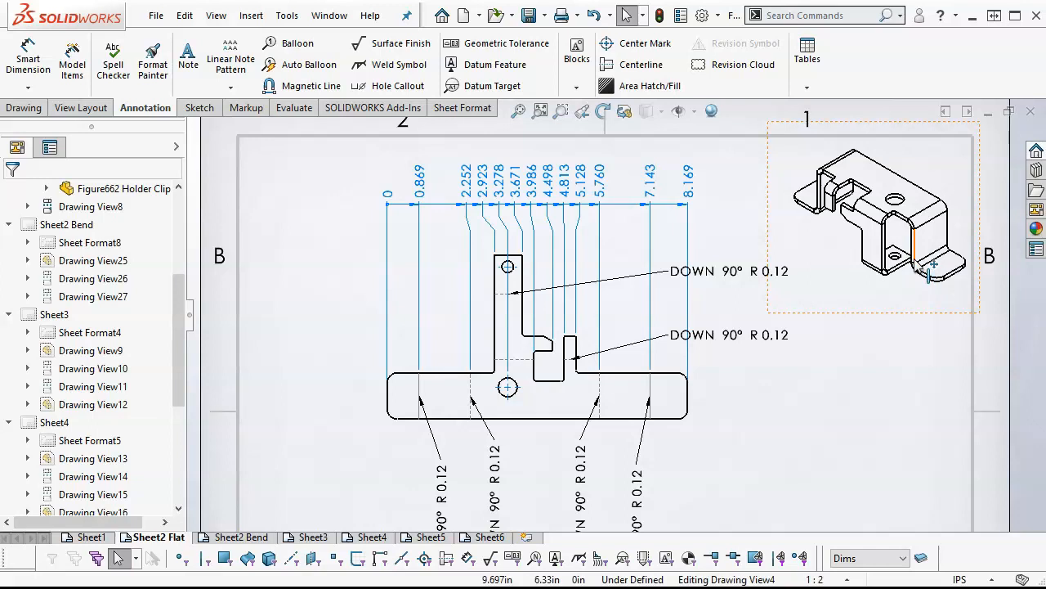
Move the two horizontal DOWN 90° R 0.12 notes farther right, clear of the ordinate extension lines, and adjust their heights
{"action": "left_click_drag", "start_coordinate": [755, 278], "coordinate": [787, 275]}
{"action": "left_click_drag", "start_coordinate": [746, 335], "coordinate": [780, 343]}
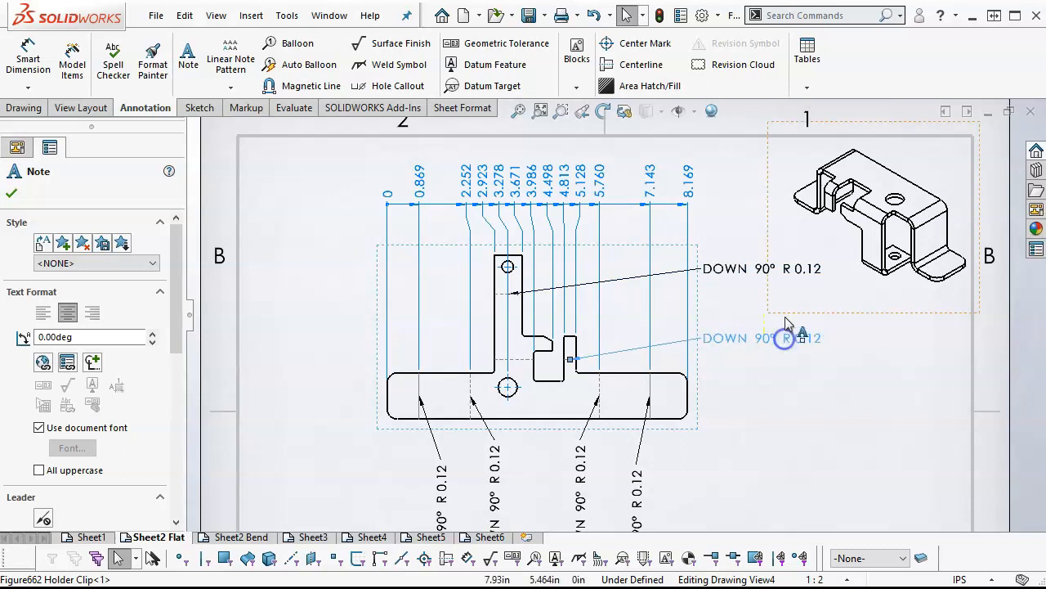
{"action": "mouse_move", "coordinate": [765, 276]}
{"action": "left_mouse_down"}
{"action": "mouse_move", "coordinate": [777, 292]}
{"action": "mouse_move", "coordinate": [765, 273]}
{"action": "left_mouse_up"}
{"action": "left_click", "coordinate": [760, 331]}
{"action": "left_click_drag", "start_coordinate": [759, 331], "coordinate": [760, 327]}
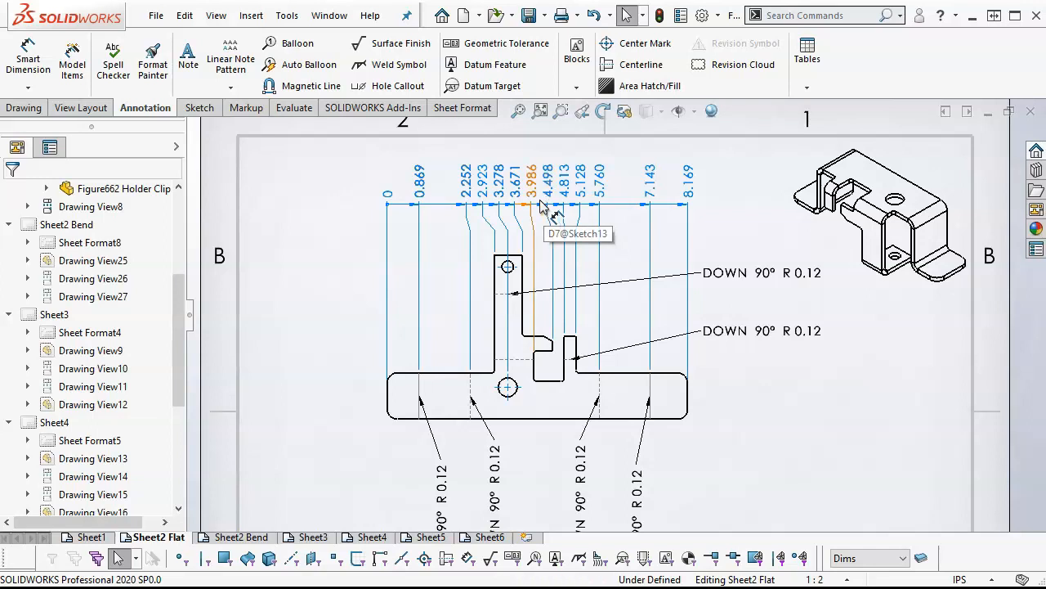
Add vertical ordinate dimensions from zero at the bottom edge to the lower hole, base's upper edge, slot bottom, hook underside and narrow tab top
{"action": "left_click", "coordinate": [41, 89]}
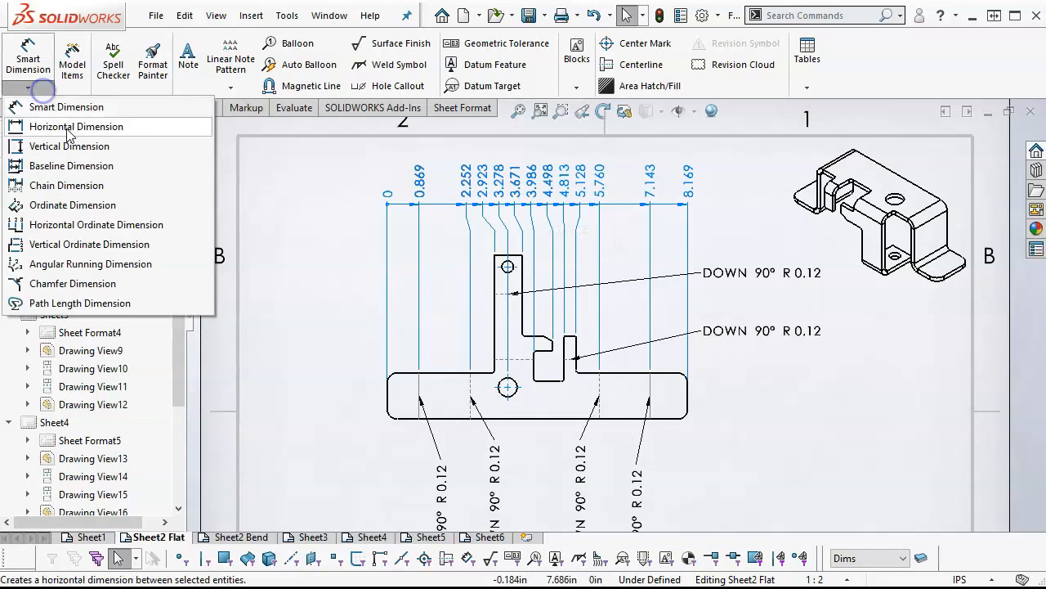
{"action": "left_click", "coordinate": [67, 205]}
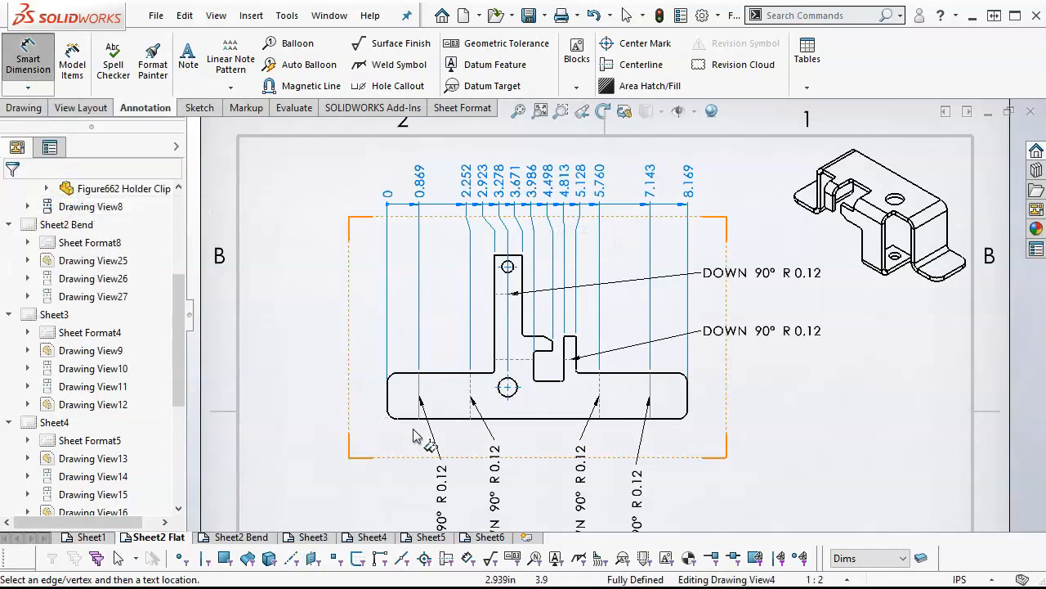
{"action": "left_click", "coordinate": [406, 419]}
{"action": "left_click", "coordinate": [311, 419]}
{"action": "left_click", "coordinate": [499, 387]}
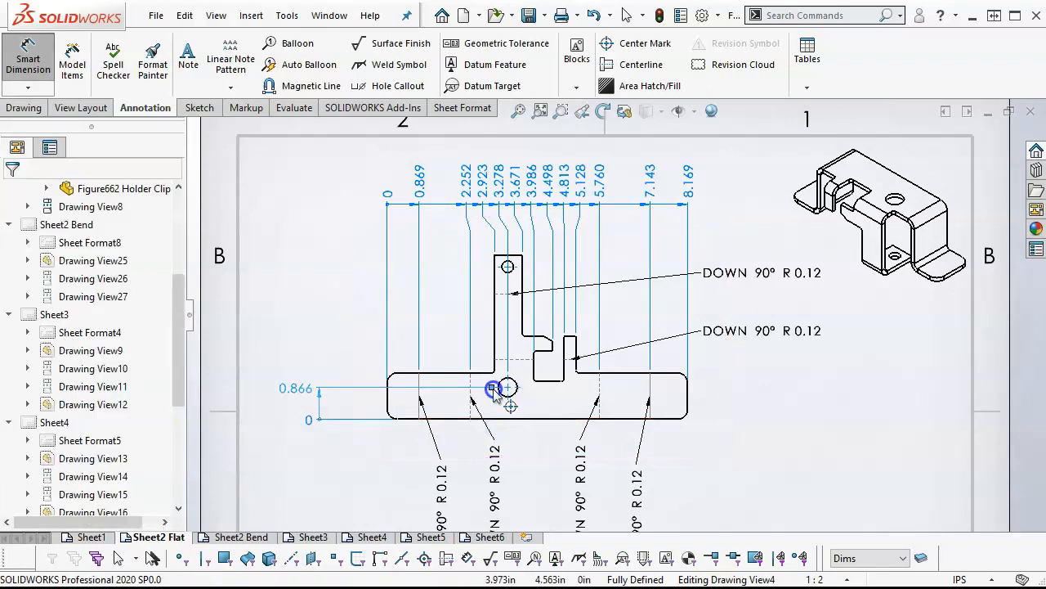
{"action": "left_click", "coordinate": [412, 379]}
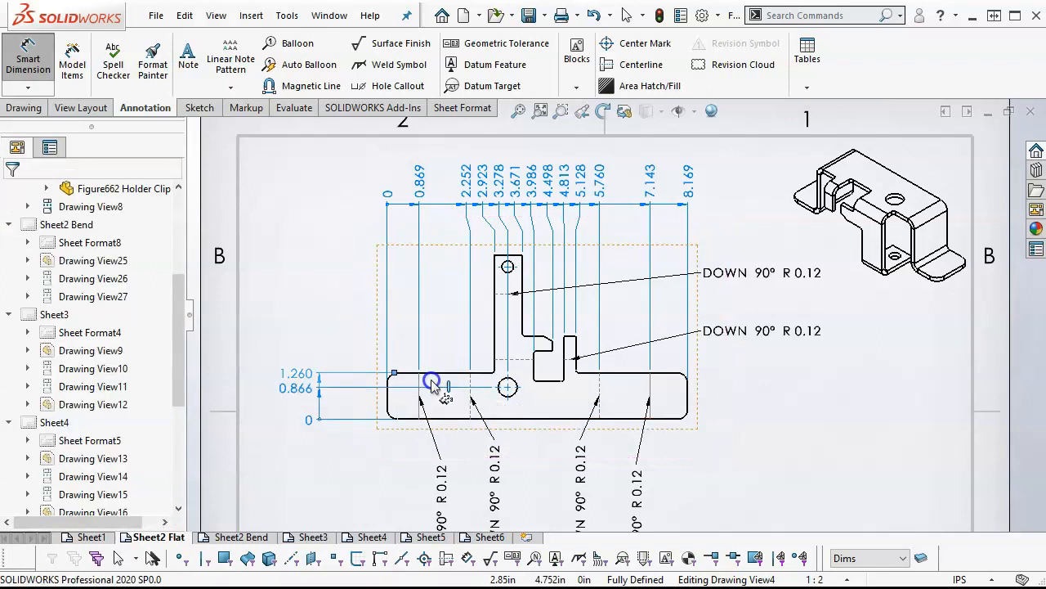
{"action": "left_click", "coordinate": [548, 381]}
{"action": "left_click", "coordinate": [539, 350]}
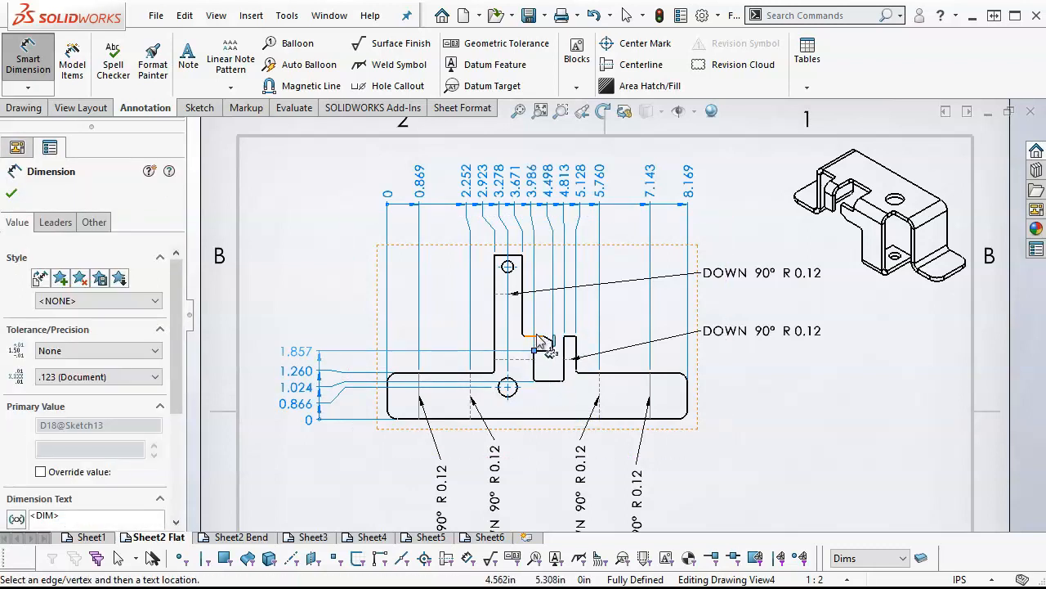
{"action": "left_click", "coordinate": [573, 338]}
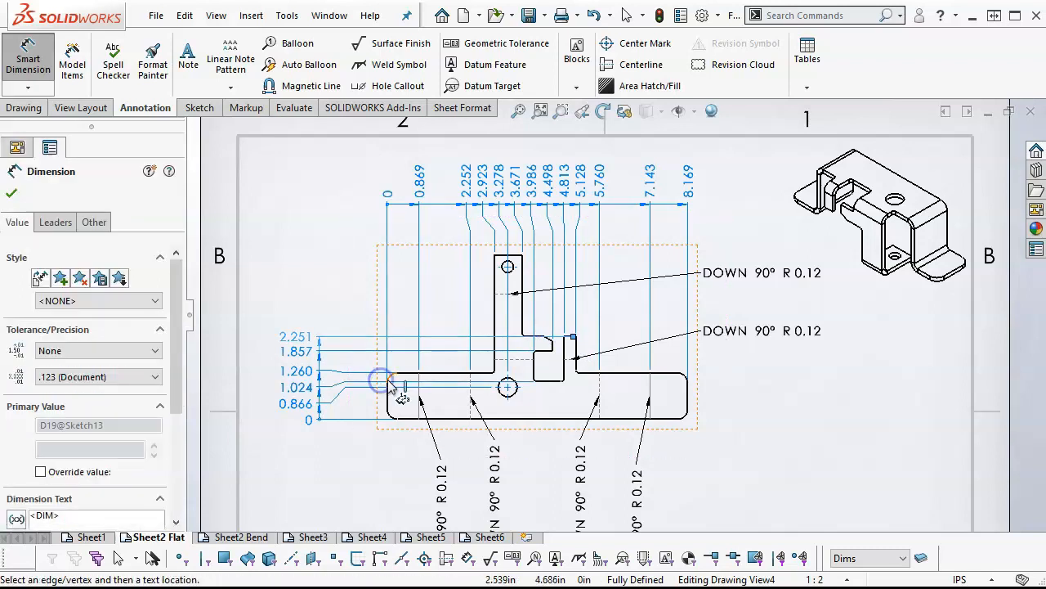
Extend the vertical ordinate dimensions to the two horizontal bend lines, the upper hole and the upright tab's top edge
{"action": "scroll", "coordinate": [547, 351], "scroll_direction": "down", "scroll_amount": 3}
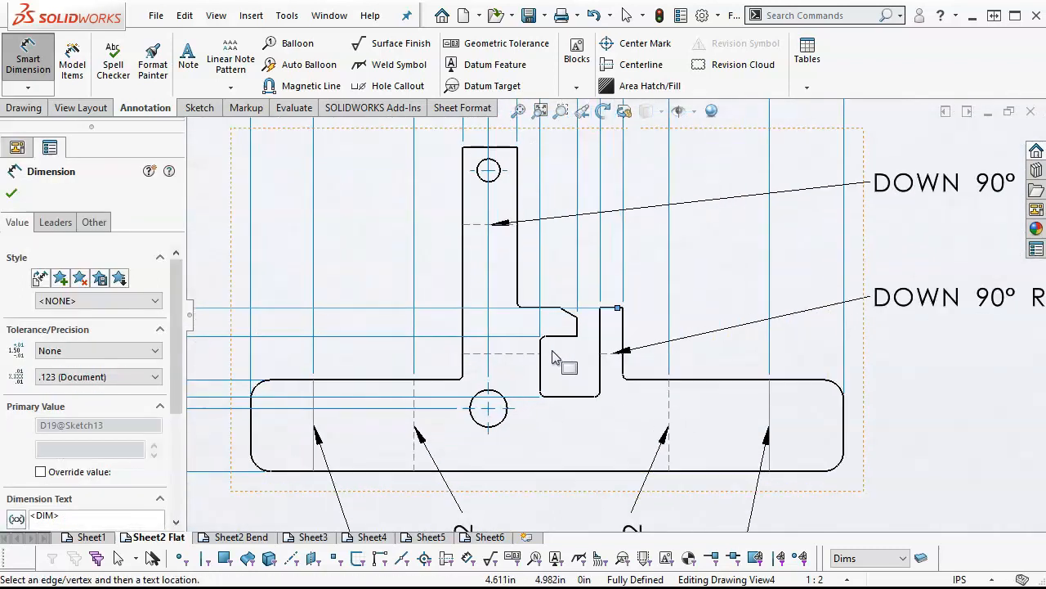
{"action": "scroll", "coordinate": [578, 354], "scroll_direction": "up", "scroll_amount": 1}
{"action": "scroll", "coordinate": [578, 354], "scroll_direction": "up", "scroll_amount": 2}
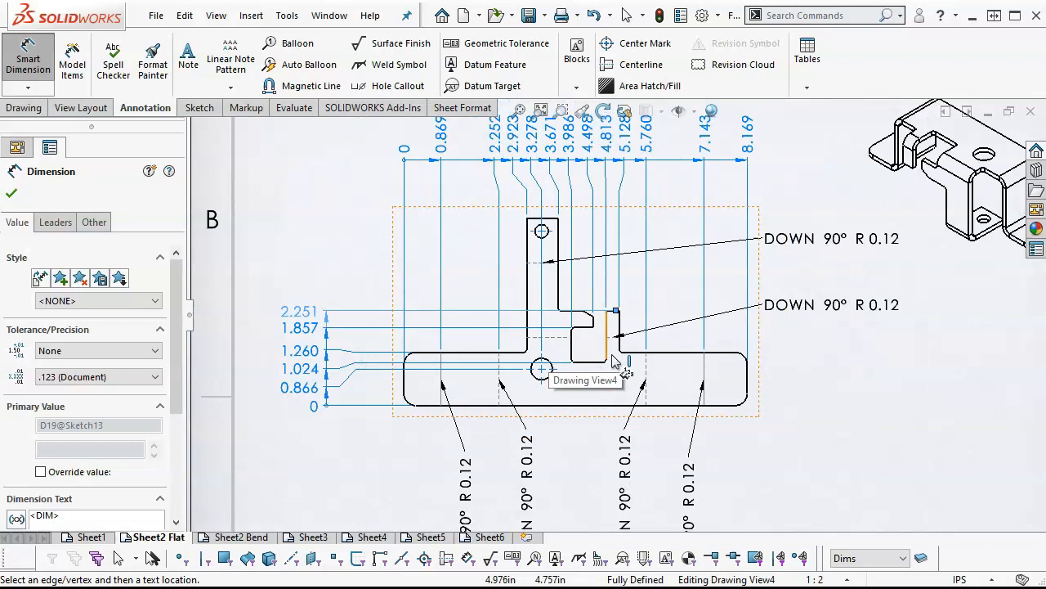
{"action": "scroll", "coordinate": [615, 363], "scroll_direction": "up", "scroll_amount": 1}
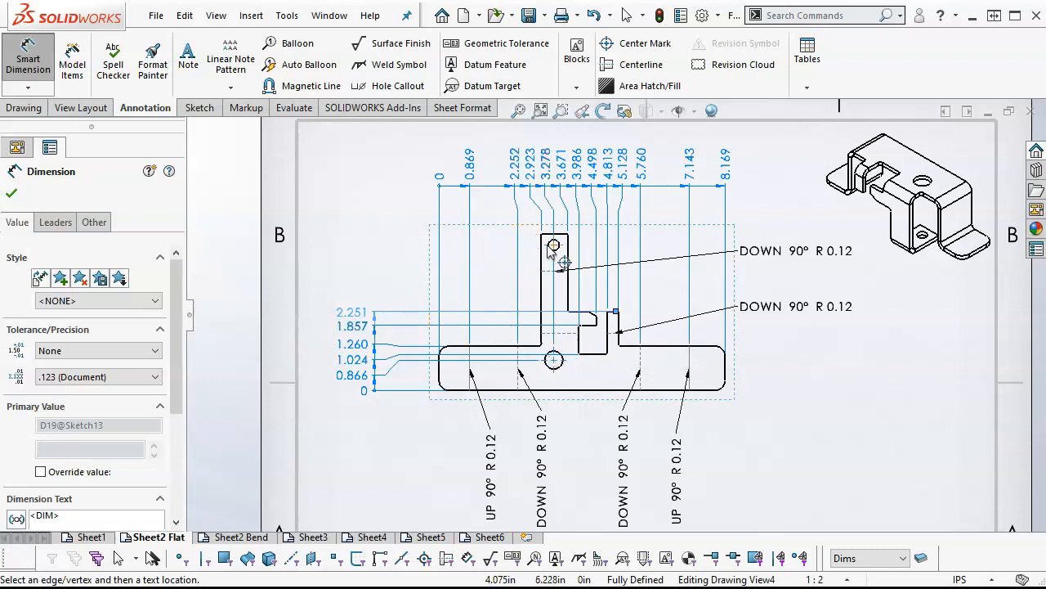
{"action": "scroll", "coordinate": [552, 282], "scroll_direction": "down", "scroll_amount": 2}
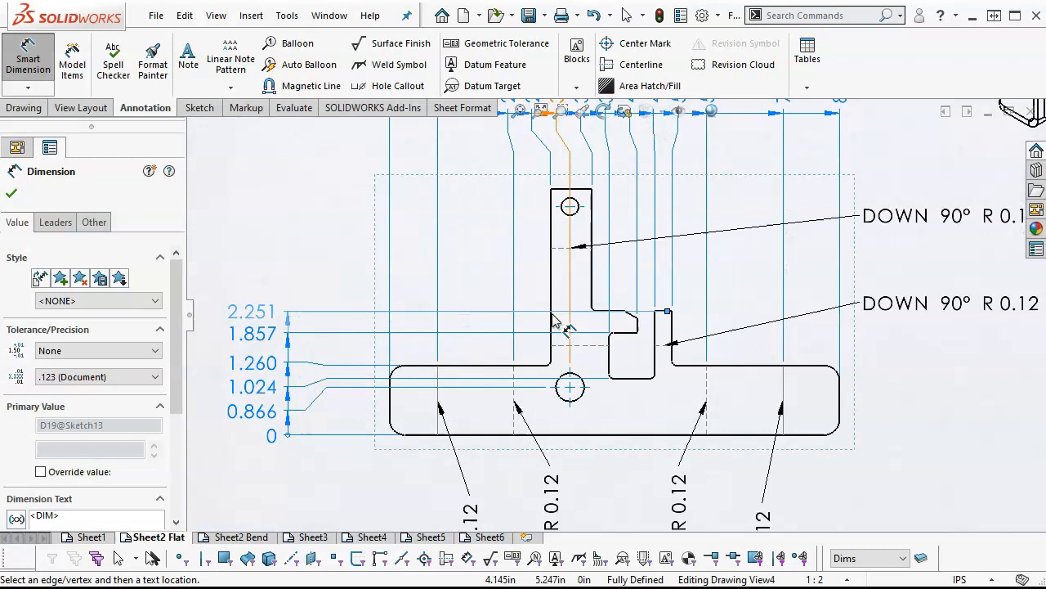
{"action": "left_click", "coordinate": [561, 347]}
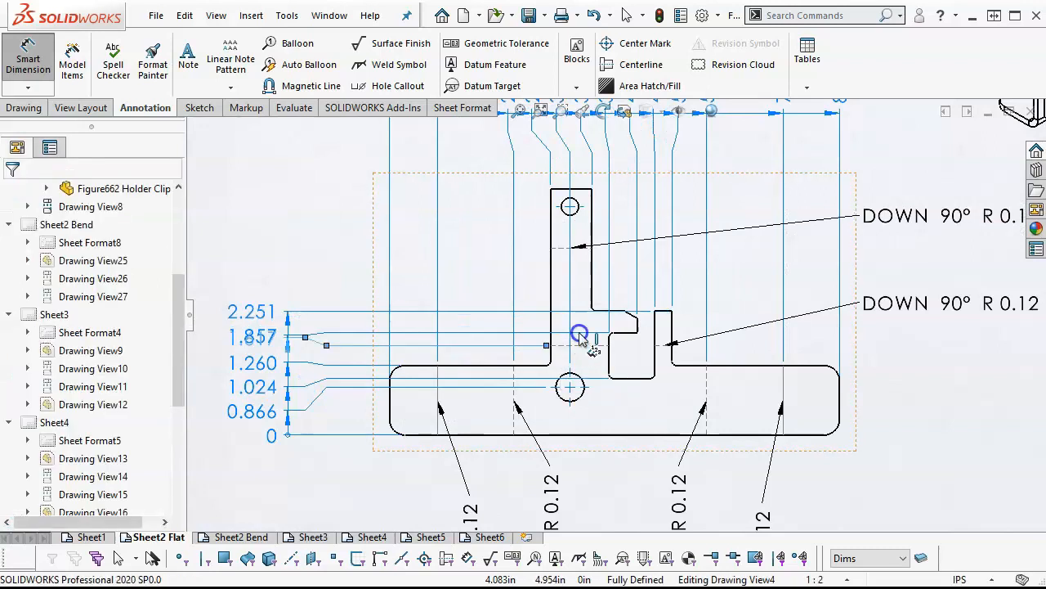
{"action": "left_click", "coordinate": [560, 250]}
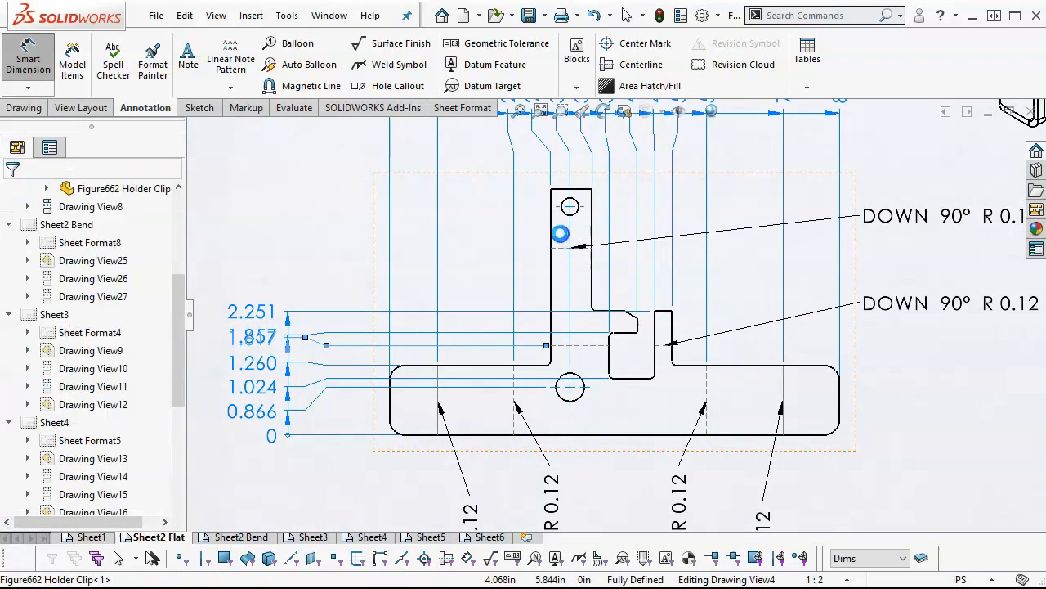
{"action": "left_click", "coordinate": [559, 205]}
{"action": "left_click", "coordinate": [559, 195]}
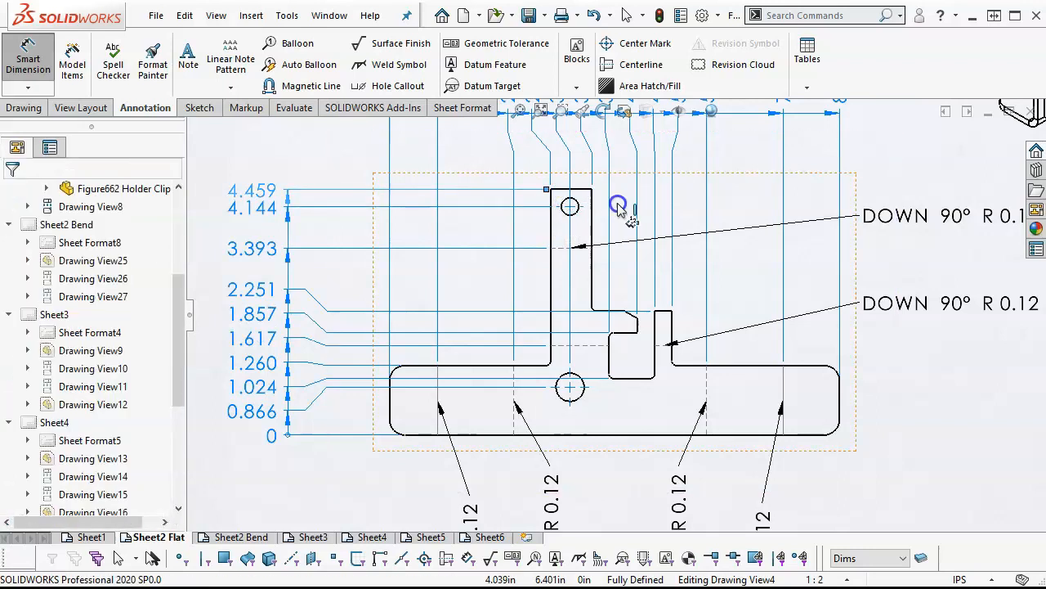
{"action": "scroll", "coordinate": [646, 273], "scroll_direction": "up", "scroll_amount": 3}
{"action": "right_click", "coordinate": [830, 347]}
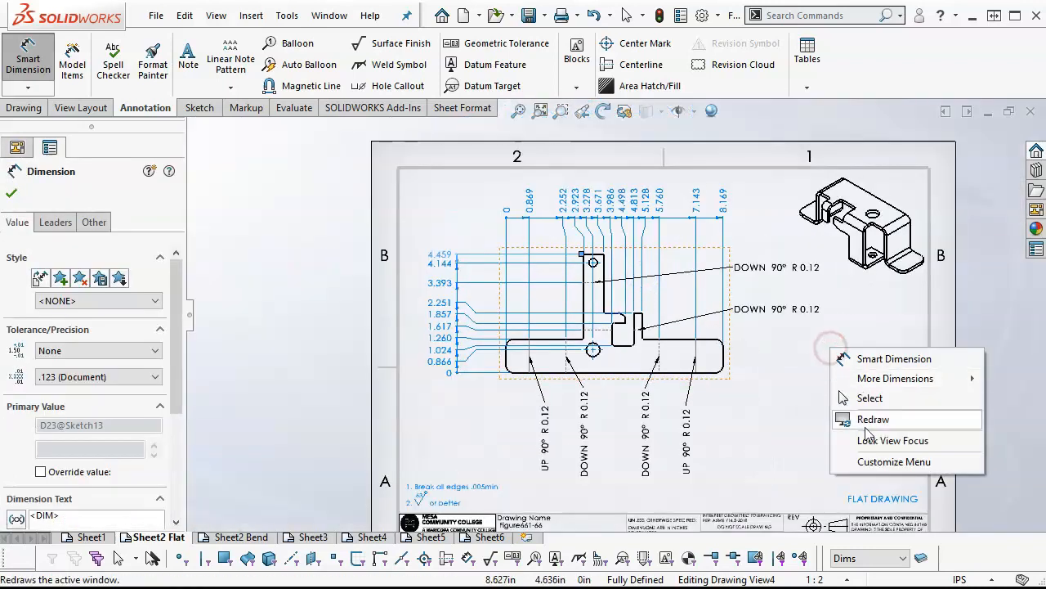
{"action": "left_click", "coordinate": [850, 398]}
Move the flat pattern view slightly right and down on the sheet
{"action": "left_click_drag", "start_coordinate": [733, 388], "coordinate": [756, 396]}
{"action": "left_click", "coordinate": [802, 433]}
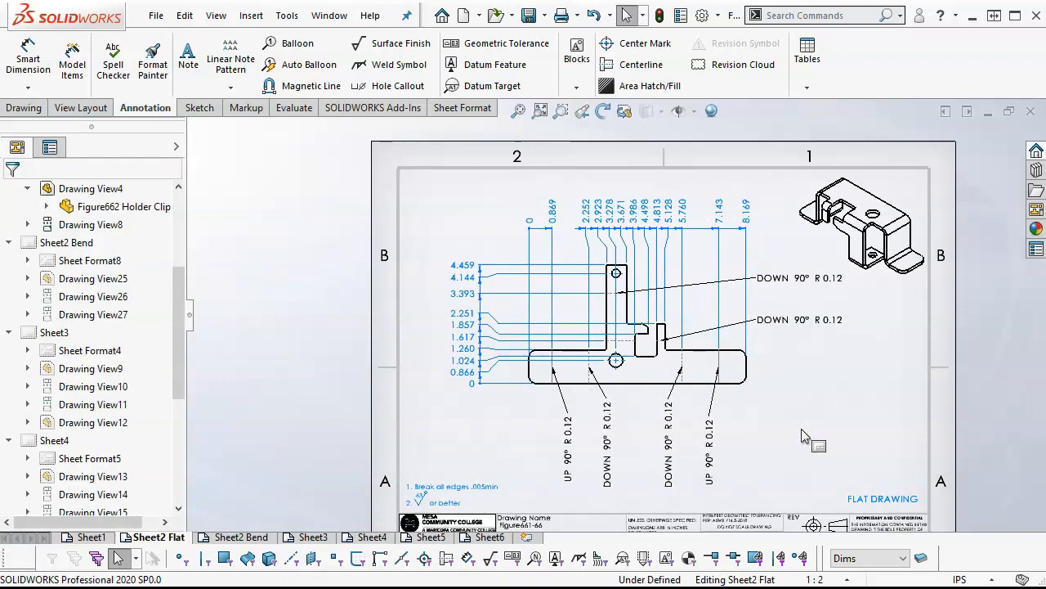
{"action": "scroll", "coordinate": [681, 330], "scroll_direction": "down", "scroll_amount": 5}
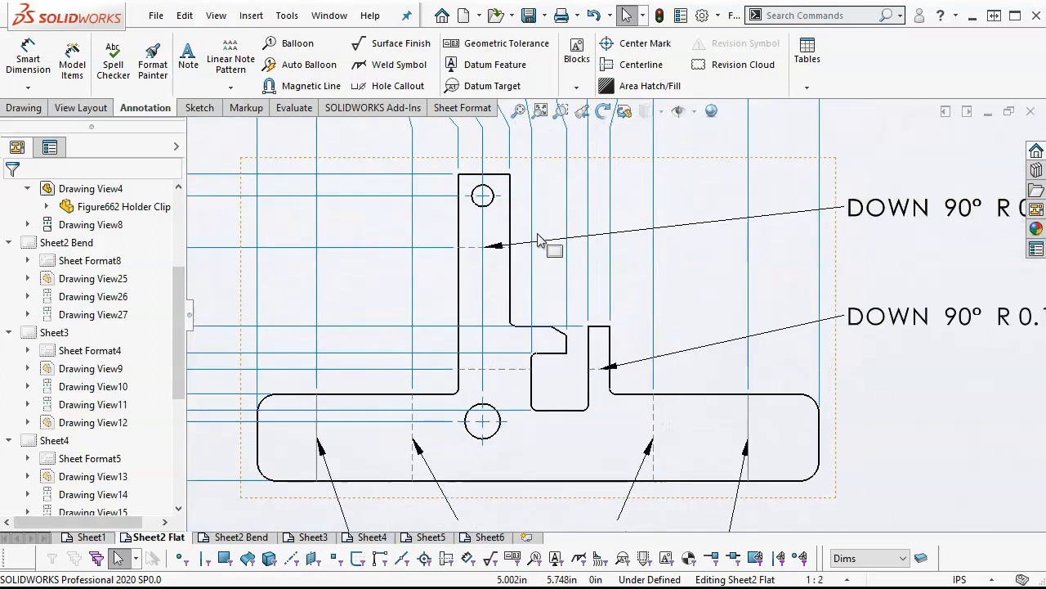
{"action": "left_click", "coordinate": [28, 59]}
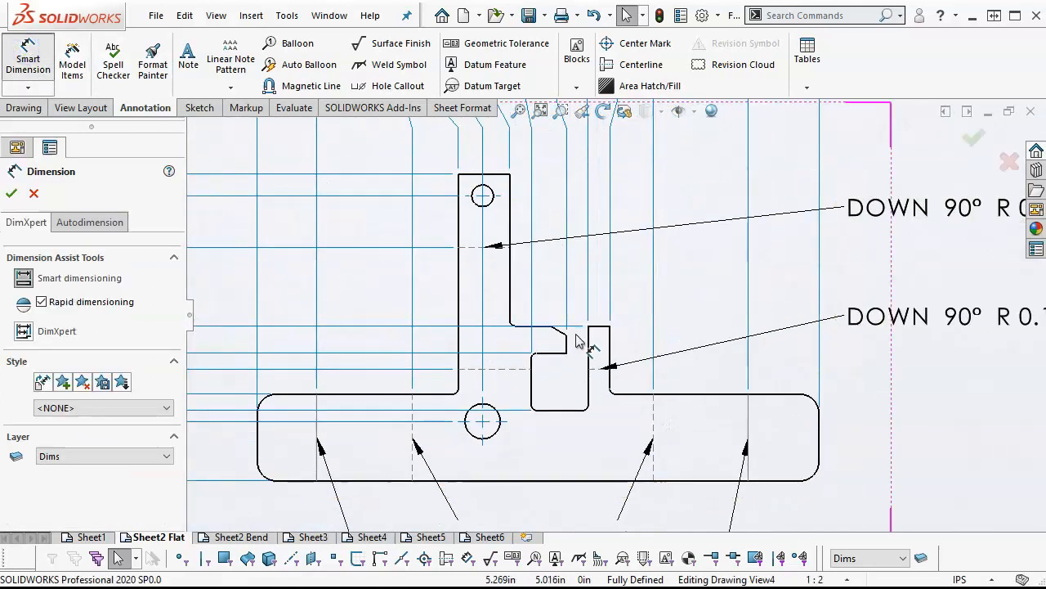
{"action": "scroll", "coordinate": [577, 351], "scroll_direction": "down", "scroll_amount": 3}
{"action": "scroll", "coordinate": [583, 303], "scroll_direction": "up", "scroll_amount": 6}
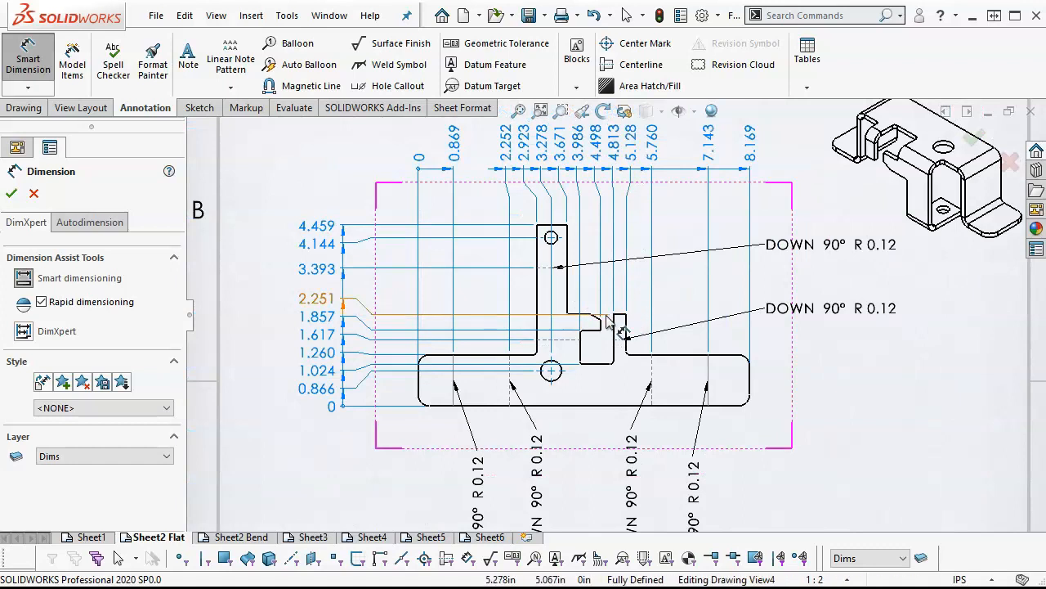
{"action": "scroll", "coordinate": [606, 321], "scroll_direction": "down", "scroll_amount": 3}
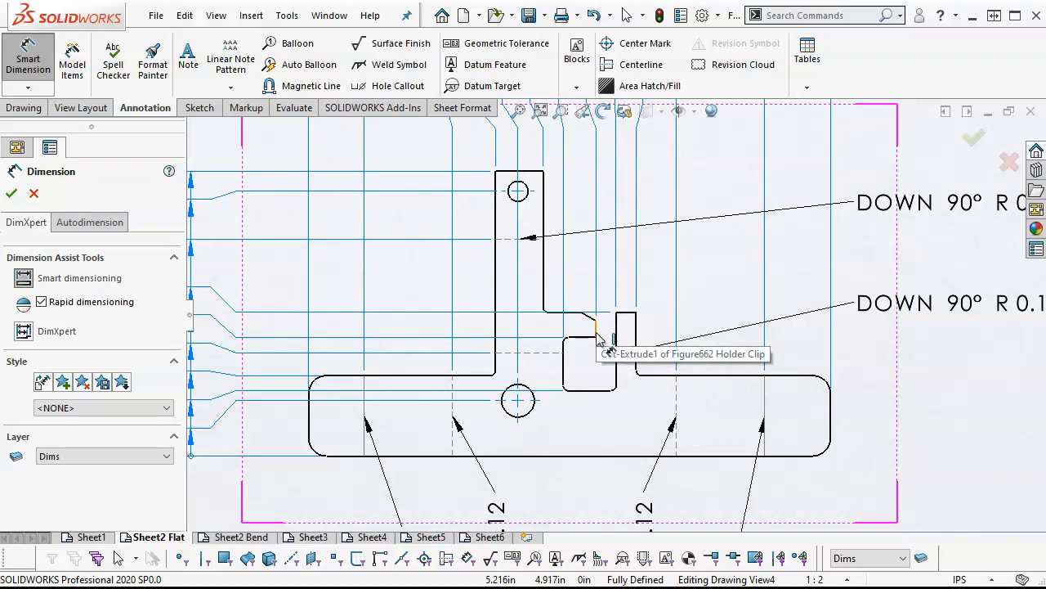
{"action": "scroll", "coordinate": [606, 339], "scroll_direction": "up", "scroll_amount": 3}
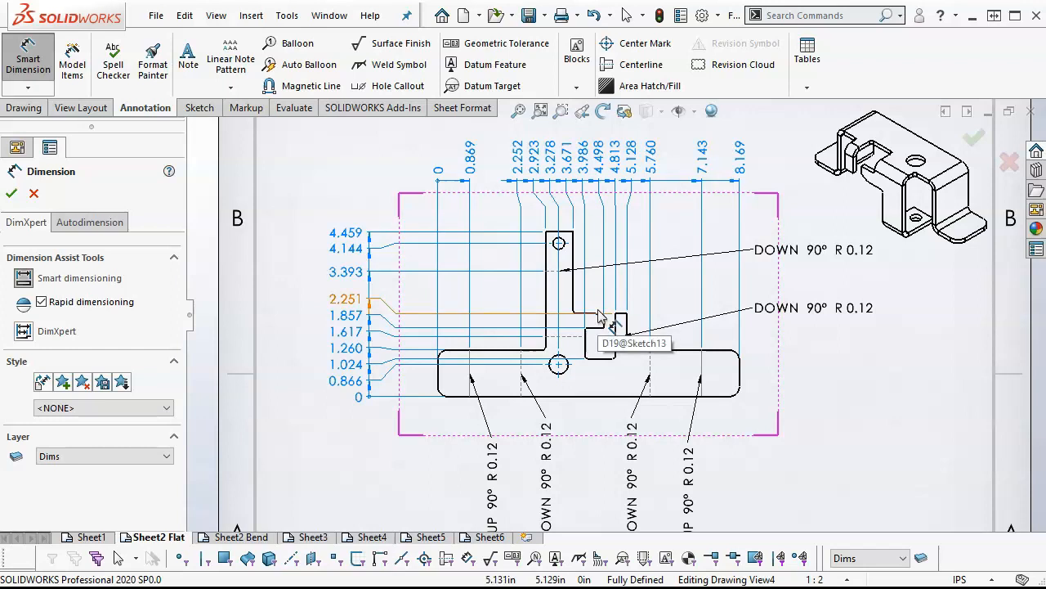
{"action": "right_click", "coordinate": [333, 168]}
{"action": "left_click", "coordinate": [374, 232]}
Add a vertical ordinate dimension to the lower corner of the hook's chamfer, extending the existing vertical ordinate set
{"action": "scroll", "coordinate": [437, 333], "scroll_direction": "down", "scroll_amount": 2}
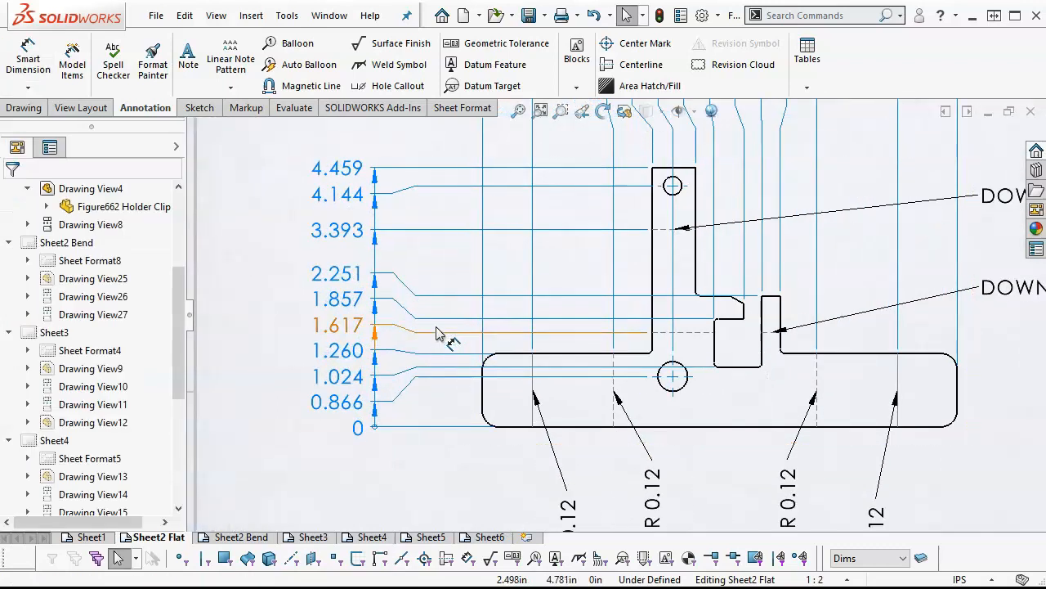
{"action": "scroll", "coordinate": [438, 334], "scroll_direction": "down", "scroll_amount": 1}
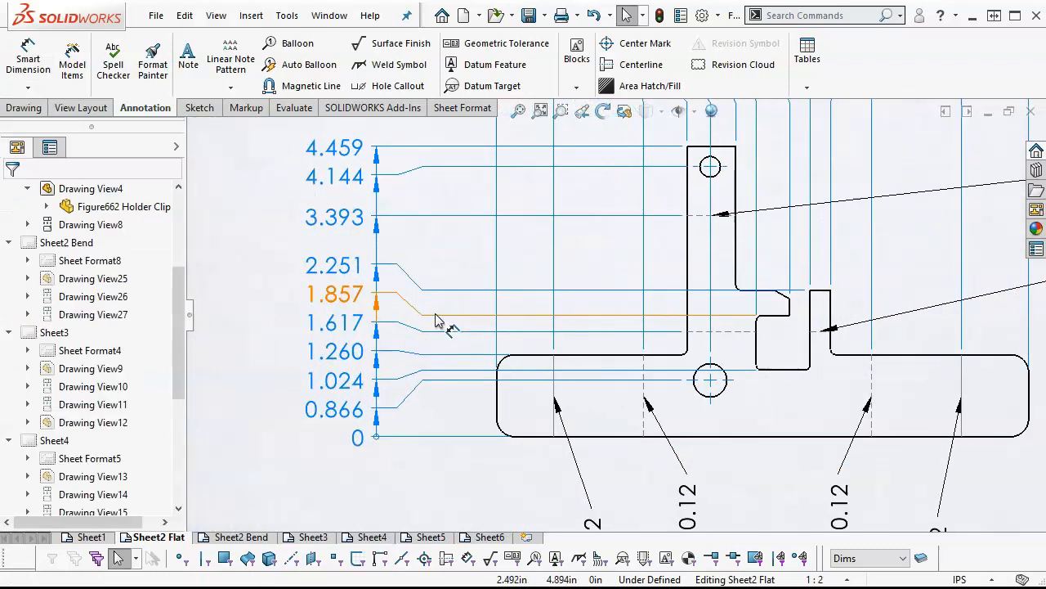
{"action": "right_click", "coordinate": [339, 295]}
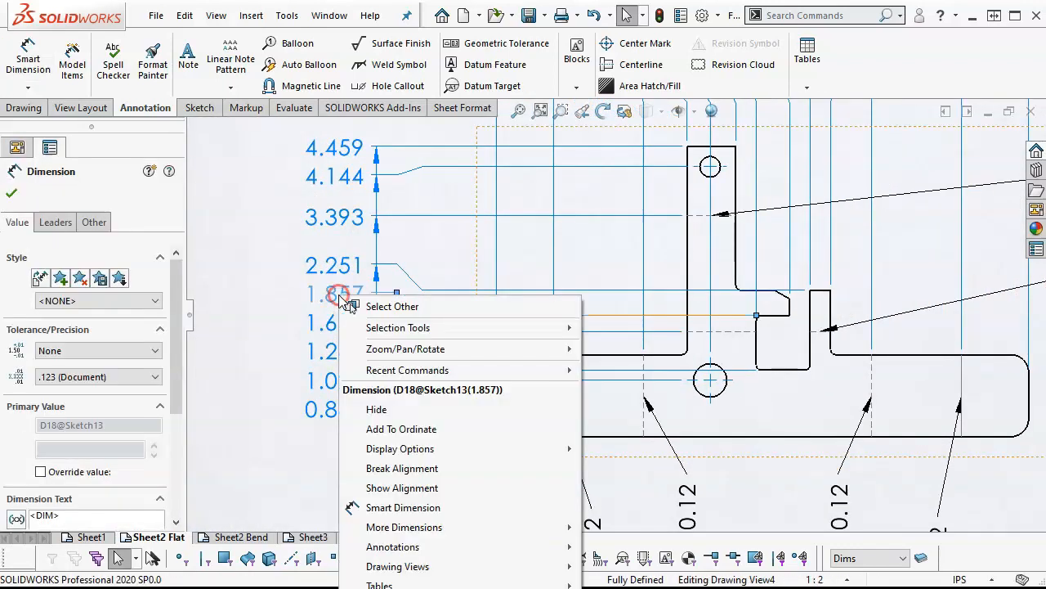
{"action": "left_click", "coordinate": [411, 430]}
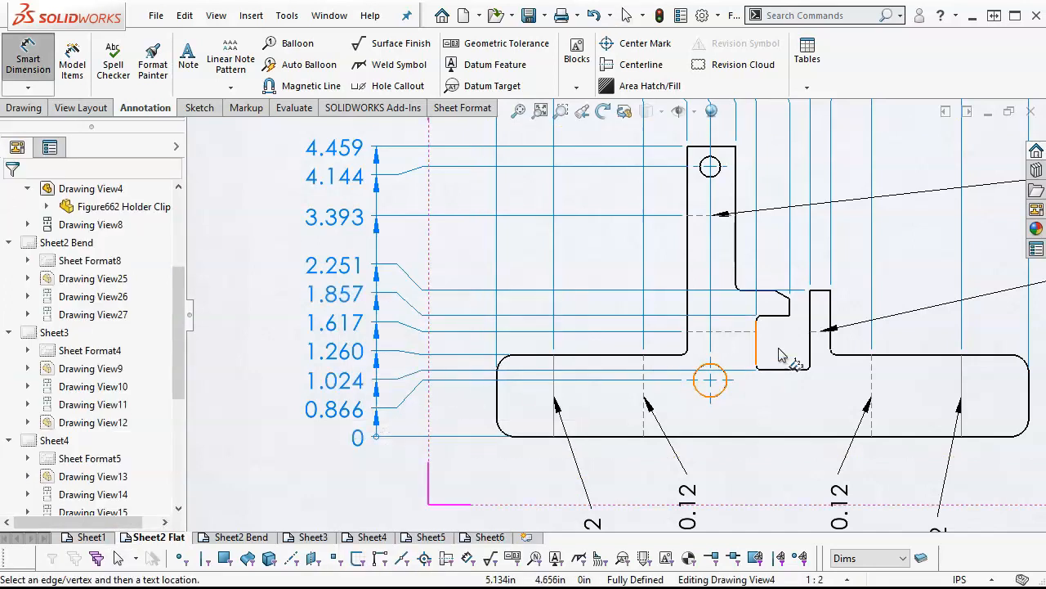
{"action": "left_click", "coordinate": [790, 300]}
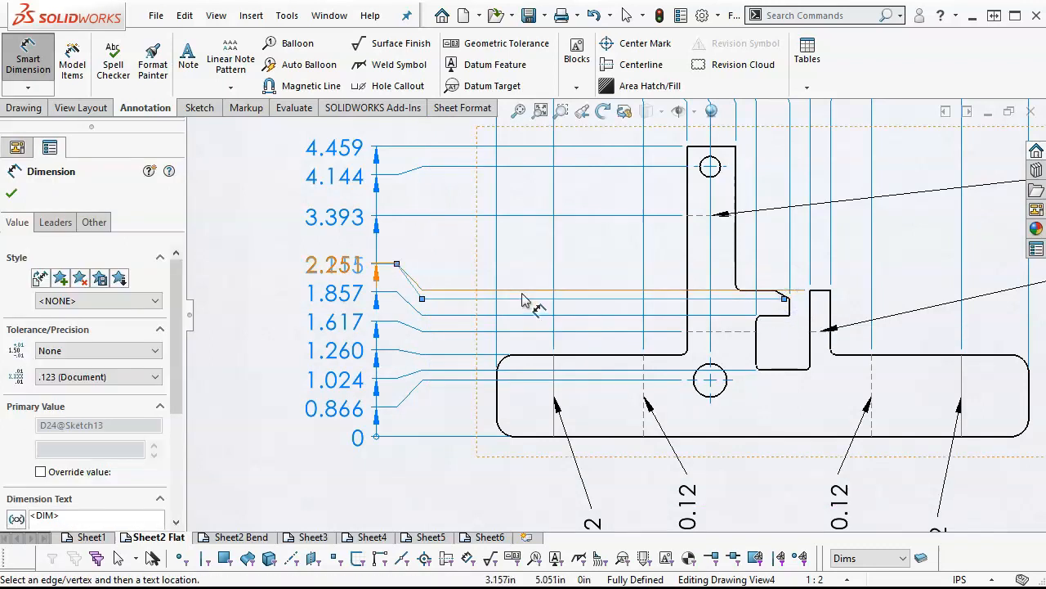
{"action": "right_click", "coordinate": [256, 243]}
{"action": "left_click", "coordinate": [273, 276]}
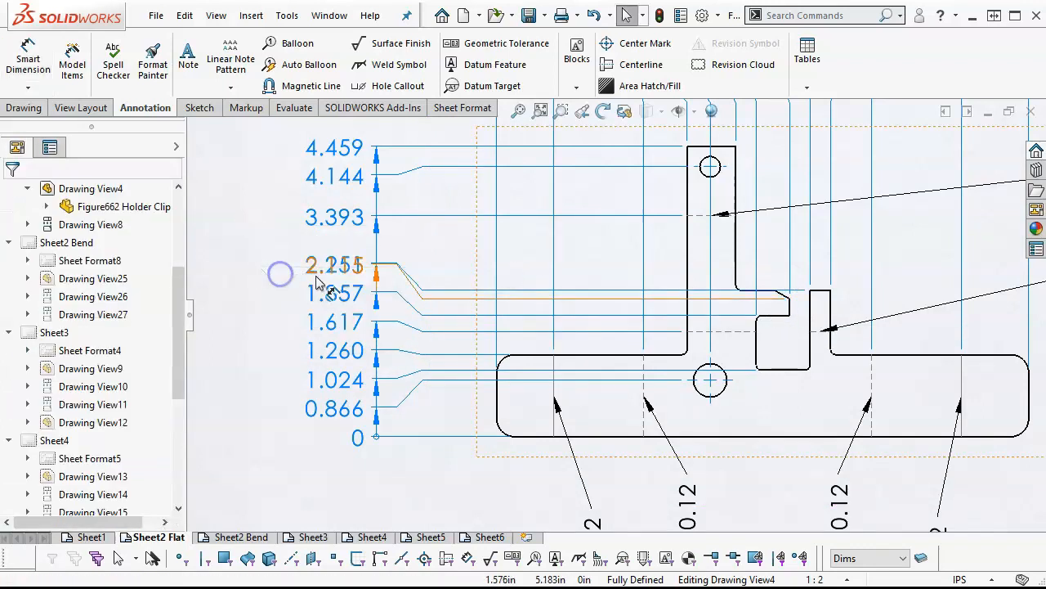
Re-jog the vertical ordinate dimensions to separate the overlapping values at the hook
{"action": "right_click", "coordinate": [320, 268]}
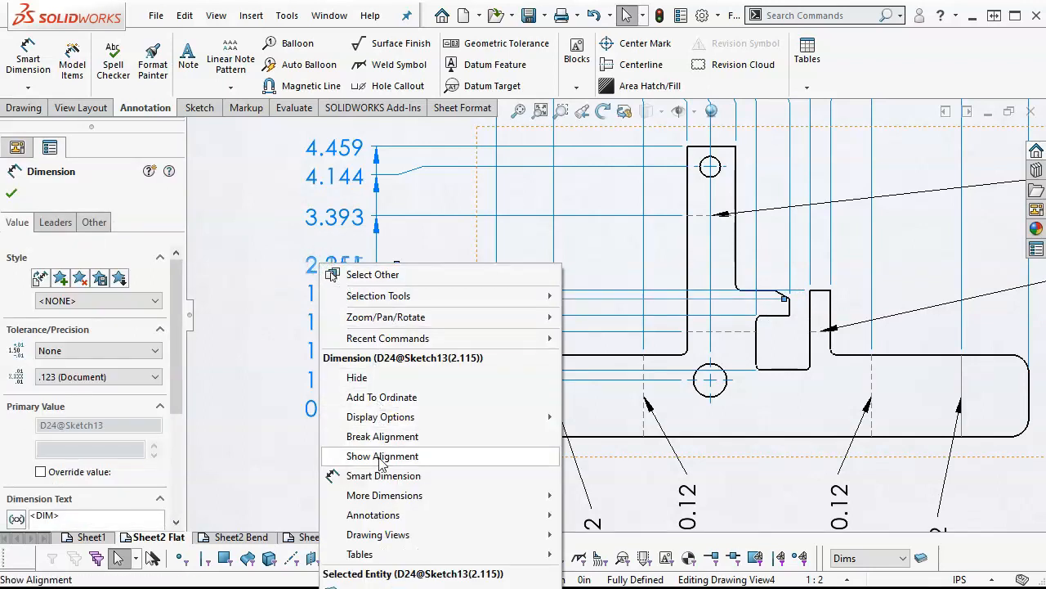
{"action": "mouse_move", "coordinate": [380, 425]}
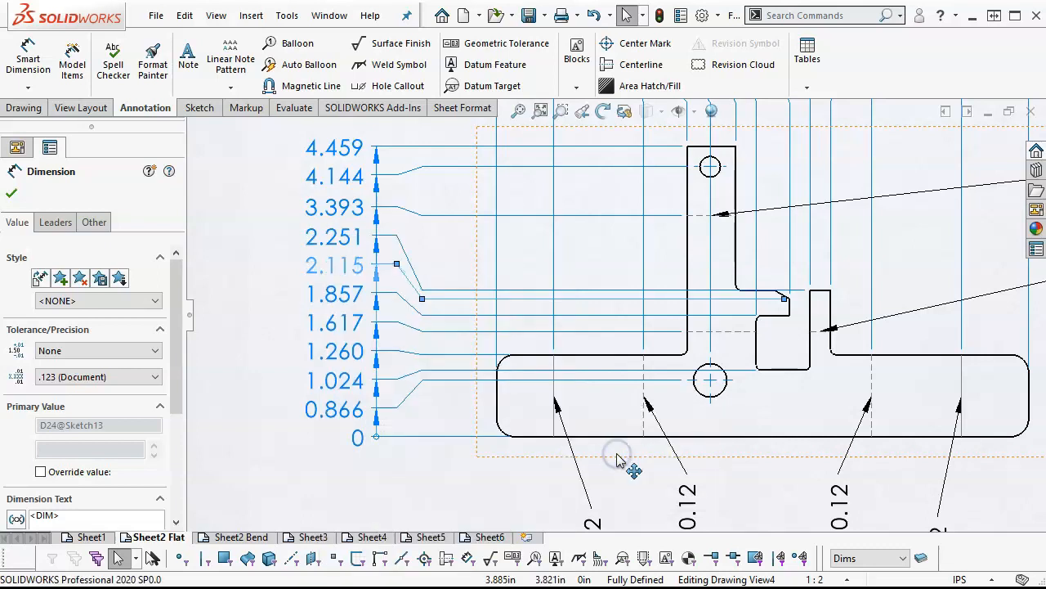
{"action": "left_click", "coordinate": [261, 350]}
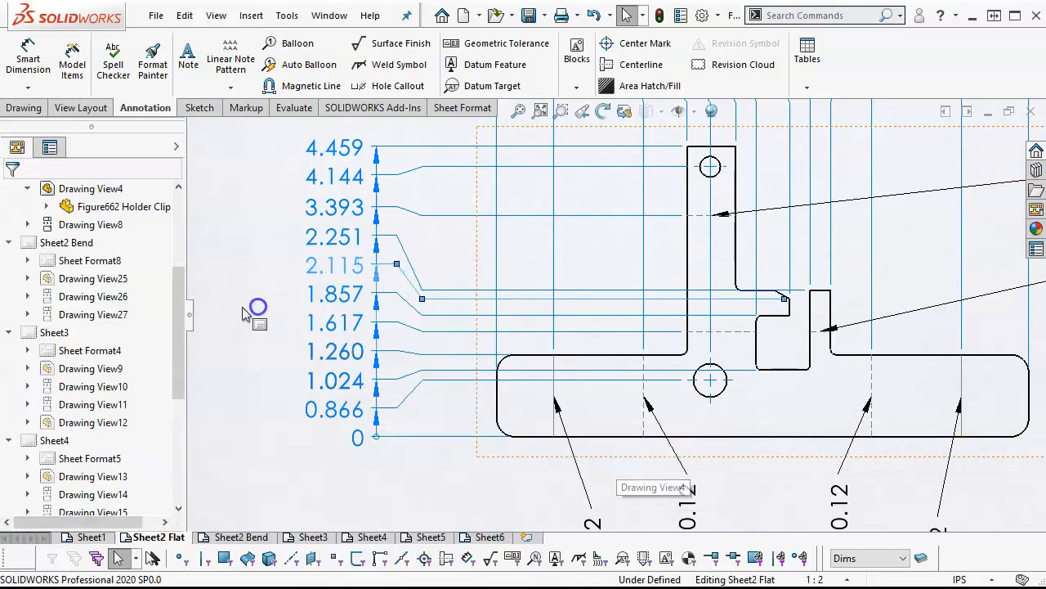
Add a horizontal ordinate dimension to the upper corner of the hook's chamfer, extending the existing horizontal ordinate set
{"action": "scroll", "coordinate": [484, 254], "scroll_direction": "up", "scroll_amount": 6}
{"action": "scroll", "coordinate": [642, 227], "scroll_direction": "down", "scroll_amount": 4}
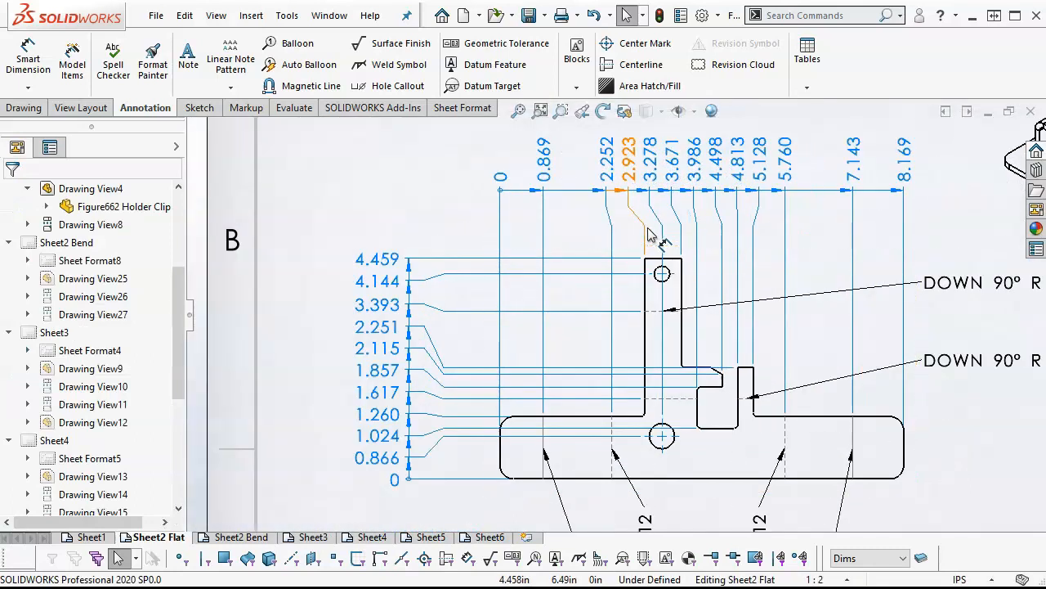
{"action": "scroll", "coordinate": [748, 275], "scroll_direction": "down", "scroll_amount": 1}
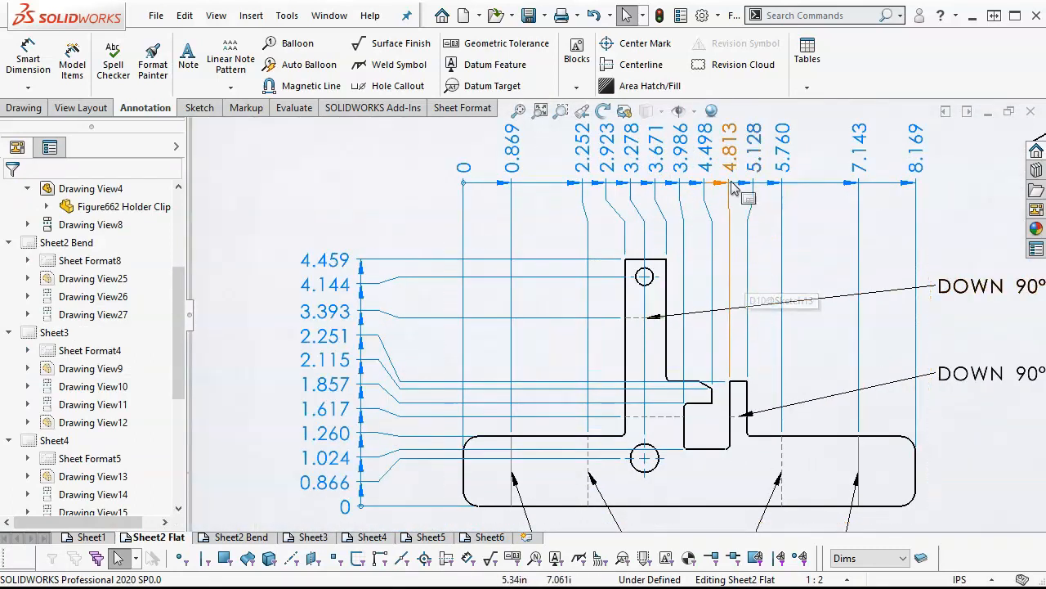
{"action": "left_click", "coordinate": [708, 150]}
{"action": "right_click", "coordinate": [710, 152]}
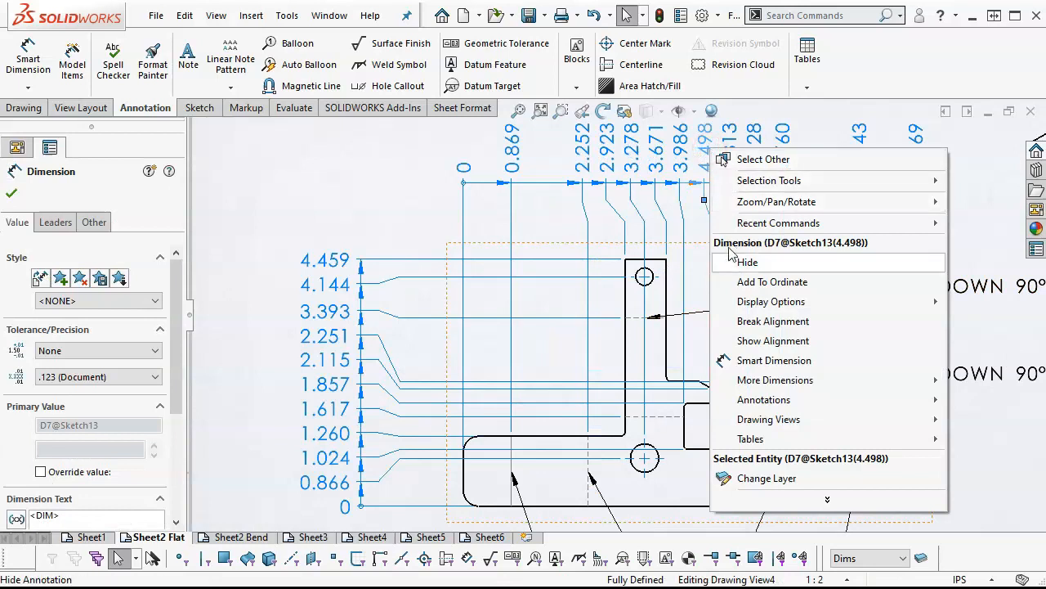
{"action": "left_click", "coordinate": [749, 279]}
{"action": "scroll", "coordinate": [720, 395], "scroll_direction": "down", "scroll_amount": 5}
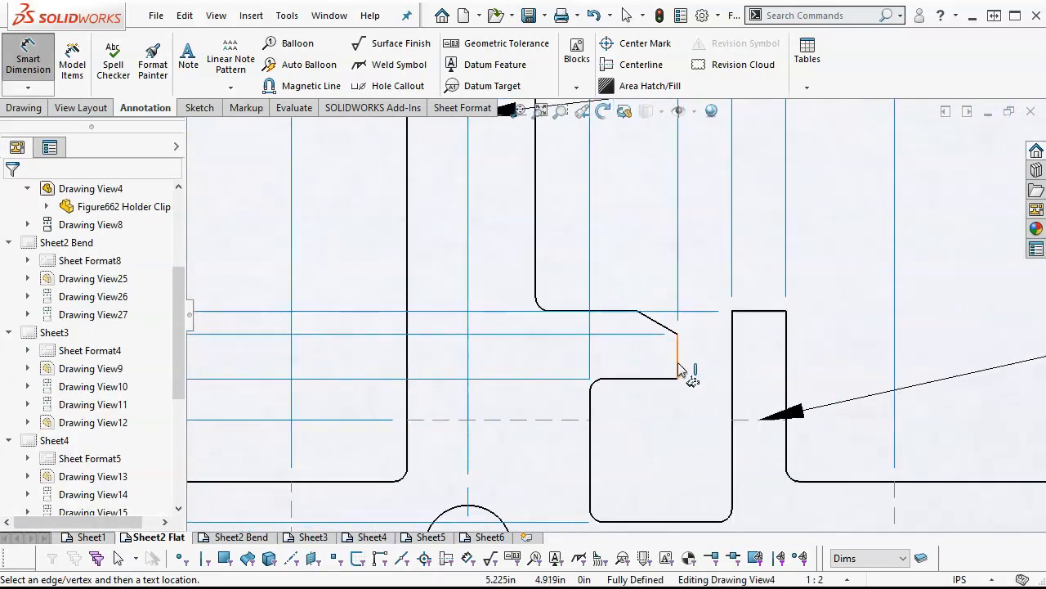
{"action": "left_click", "coordinate": [622, 293]}
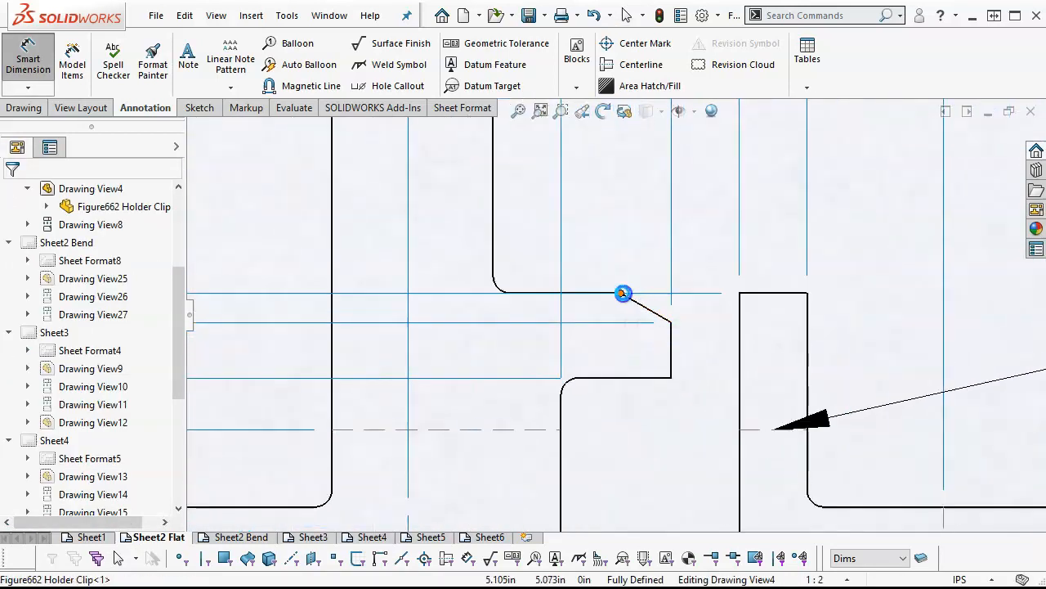
{"action": "scroll", "coordinate": [654, 294], "scroll_direction": "up", "scroll_amount": 5}
{"action": "scroll", "coordinate": [665, 249], "scroll_direction": "up", "scroll_amount": 2}
{"action": "scroll", "coordinate": [665, 248], "scroll_direction": "down", "scroll_amount": 1}
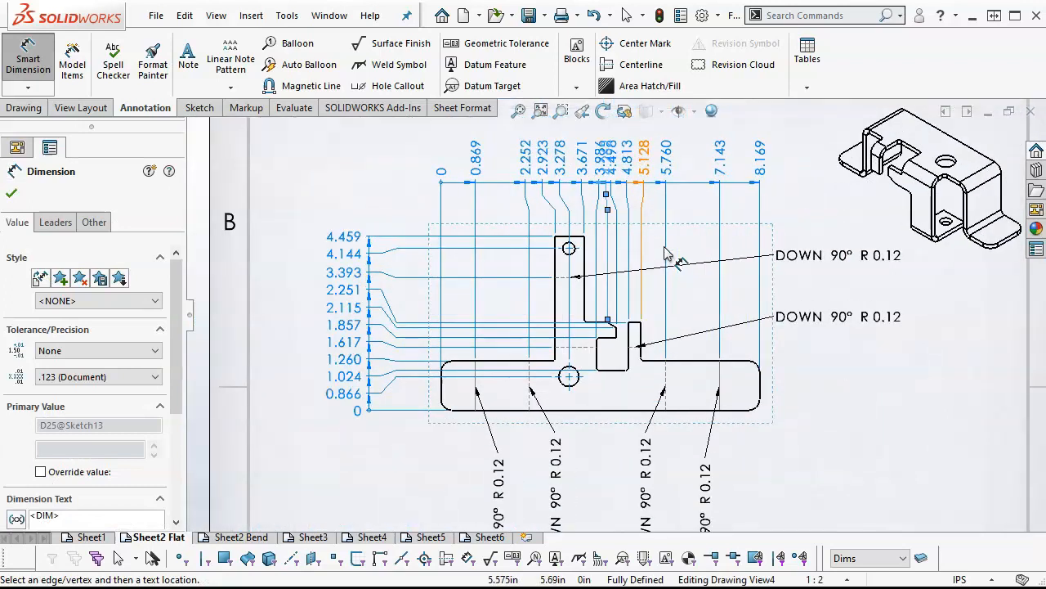
{"action": "scroll", "coordinate": [617, 153], "scroll_direction": "up", "scroll_amount": 2}
{"action": "scroll", "coordinate": [619, 155], "scroll_direction": "down", "scroll_amount": 4}
{"action": "right_click", "coordinate": [626, 175]}
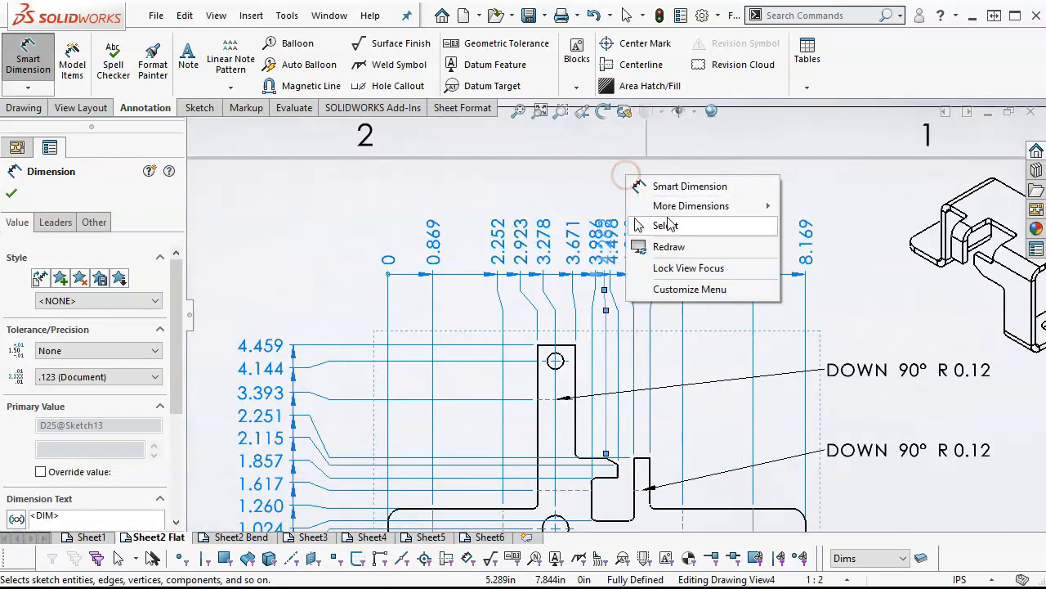
{"action": "left_click", "coordinate": [667, 226]}
Re-jog the horizontal ordinate dimensions above the flat pattern so their values no longer overlap
{"action": "right_click", "coordinate": [630, 230]}
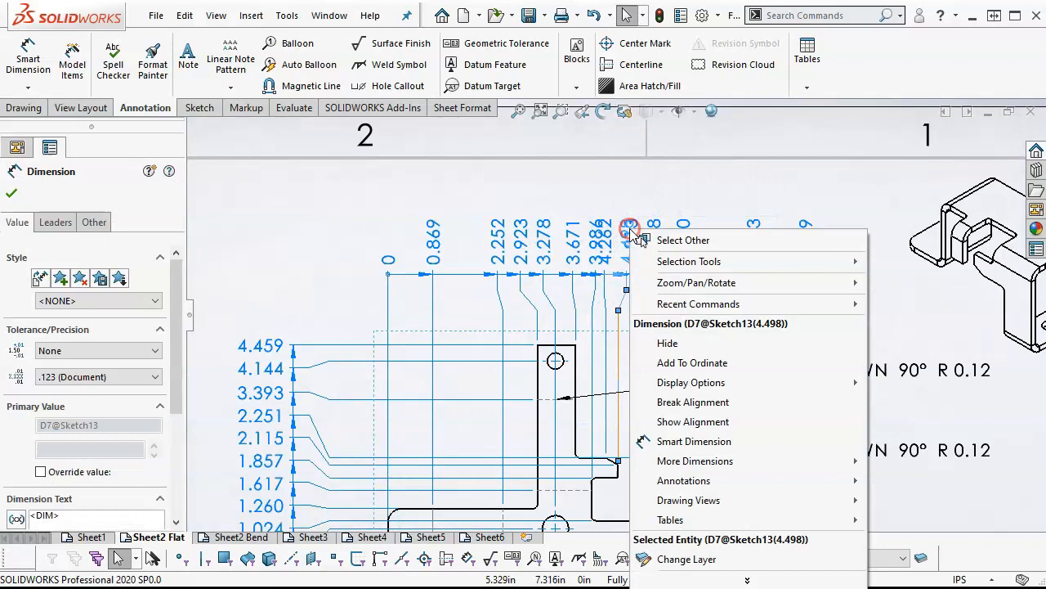
{"action": "mouse_move", "coordinate": [683, 389]}
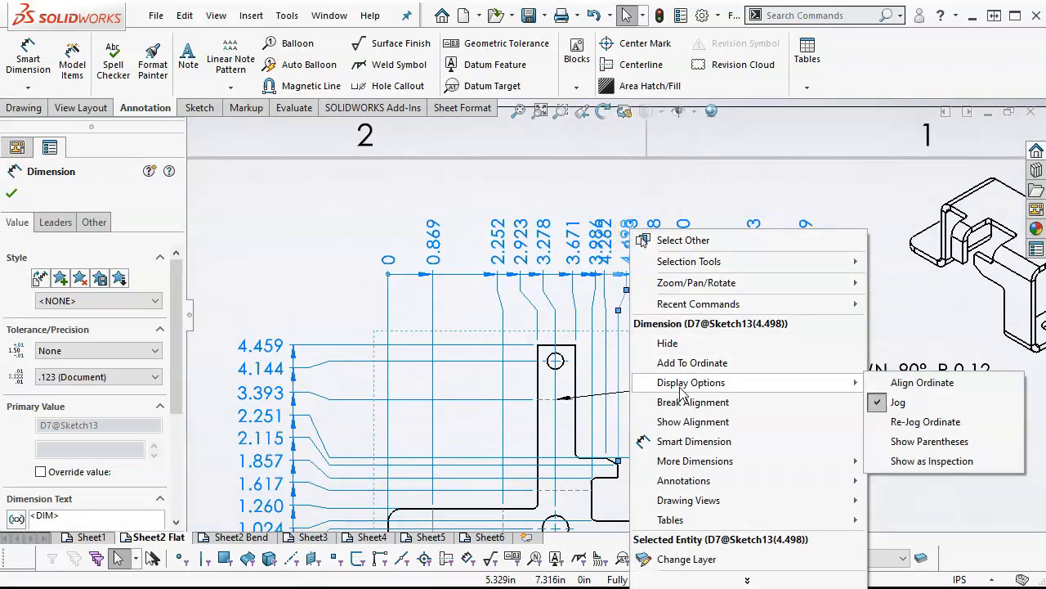
{"action": "left_click", "coordinate": [914, 421]}
{"action": "left_click", "coordinate": [352, 211]}
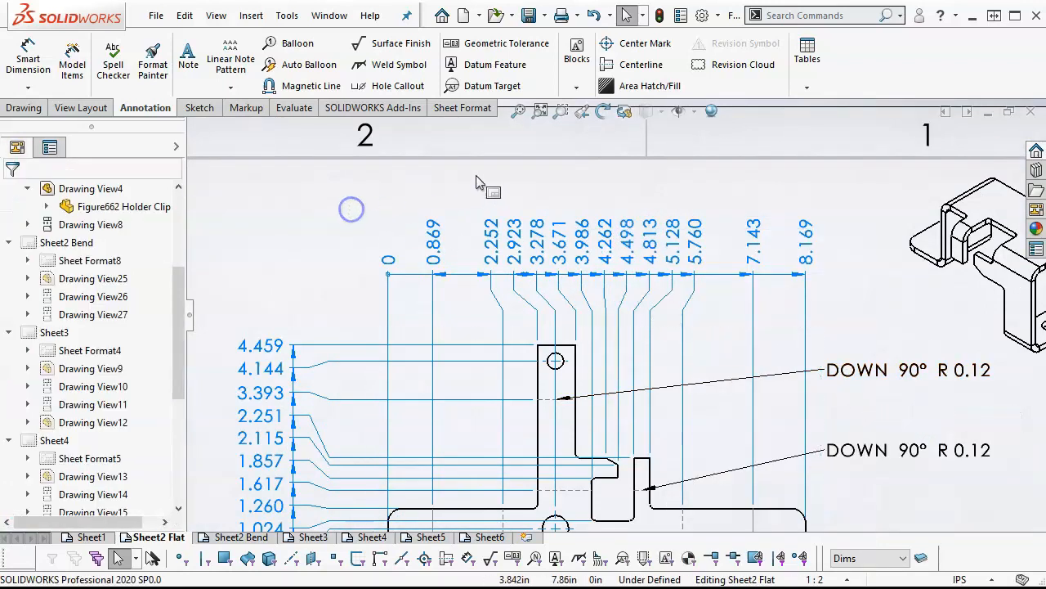
{"action": "left_click", "coordinate": [517, 116]}
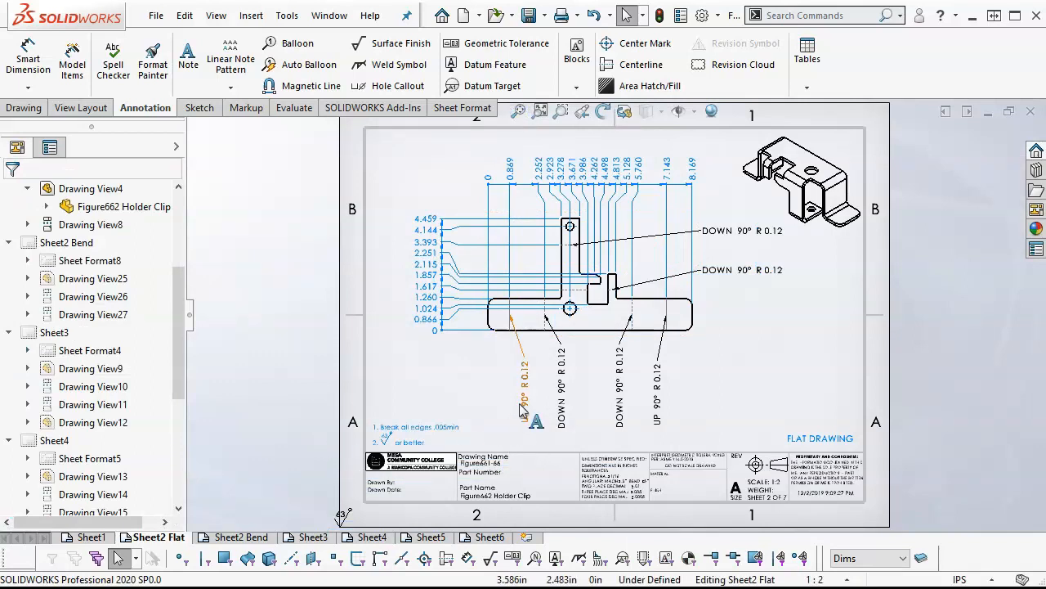
Dimension the lower hole's diameter, placing the value below the part between the two vertical DOWN 90° R 0.12 notes
{"action": "left_click", "coordinate": [28, 59]}
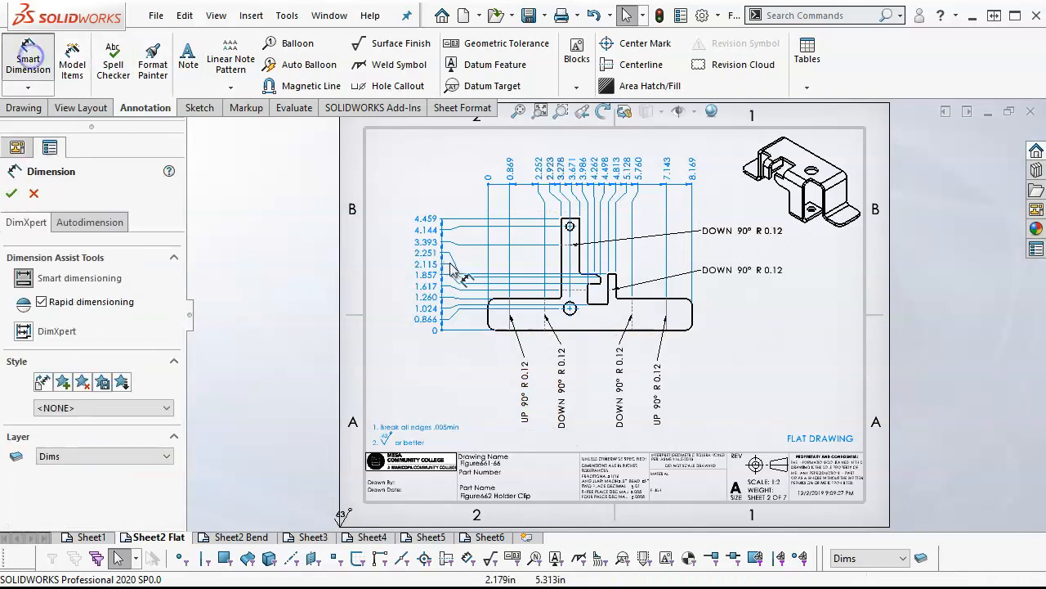
{"action": "scroll", "coordinate": [526, 294], "scroll_direction": "down", "scroll_amount": 3}
{"action": "left_click", "coordinate": [604, 321]}
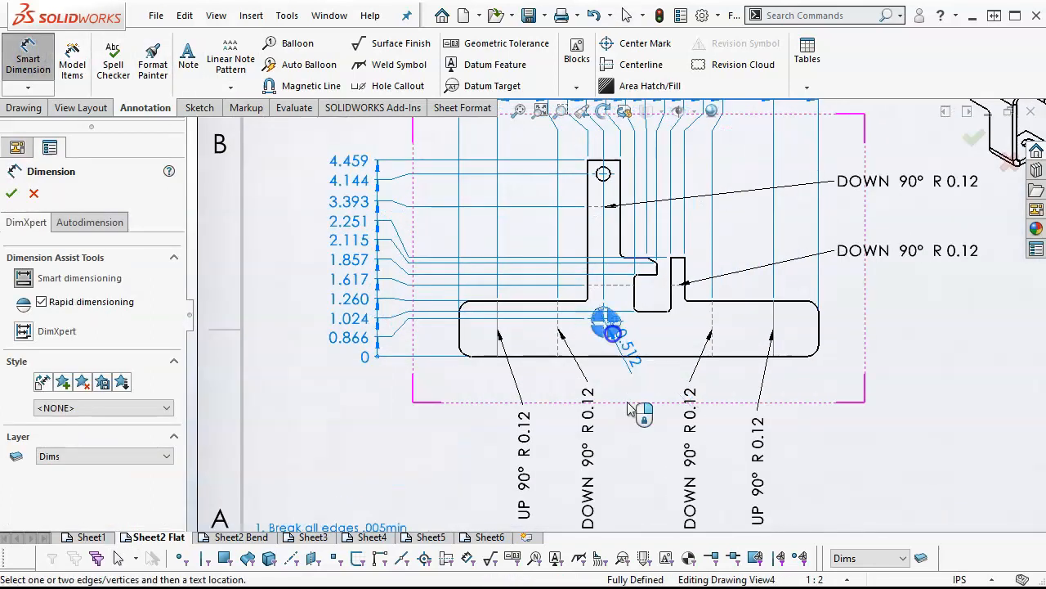
{"action": "left_click", "coordinate": [636, 446]}
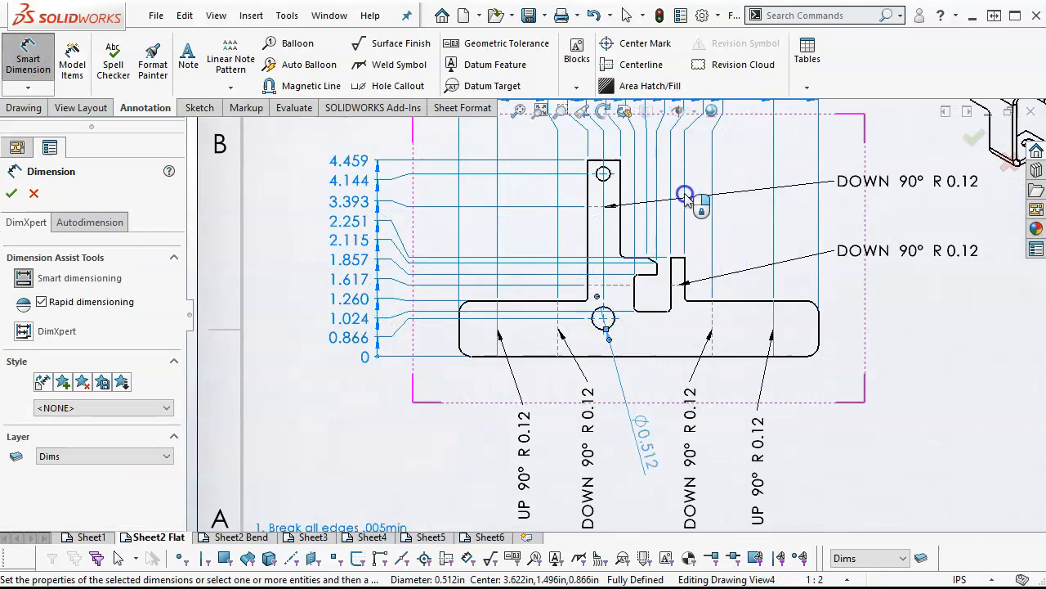
Dimension the upper hole's diameter, placing the value to the right, above the horizontal DOWN 90° R 0.12 notes
{"action": "scroll", "coordinate": [690, 196], "scroll_direction": "up", "scroll_amount": 3}
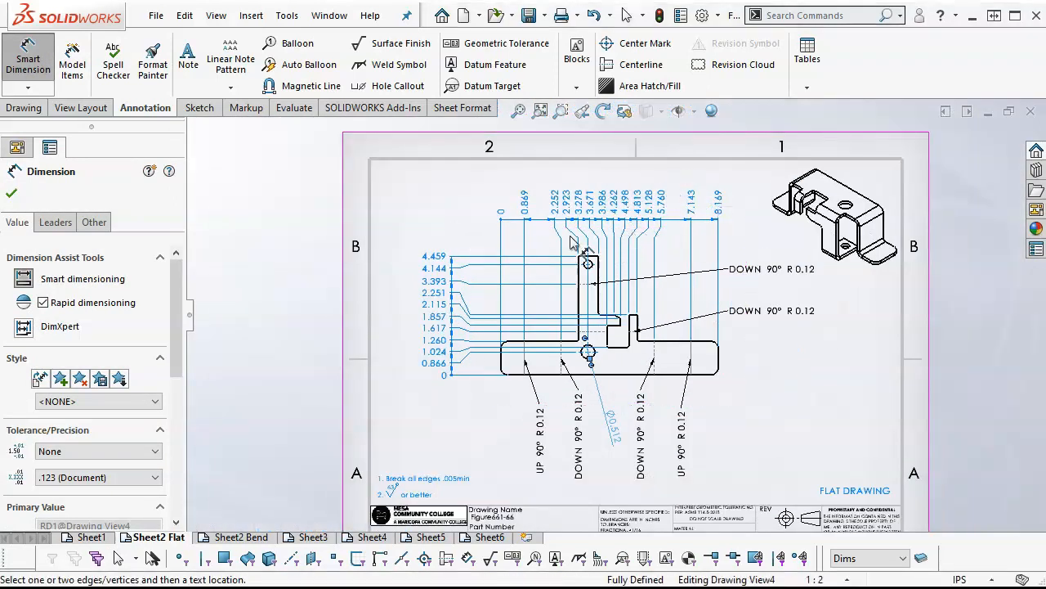
{"action": "scroll", "coordinate": [695, 245], "scroll_direction": "down", "scroll_amount": 5}
{"action": "left_click", "coordinate": [462, 311]}
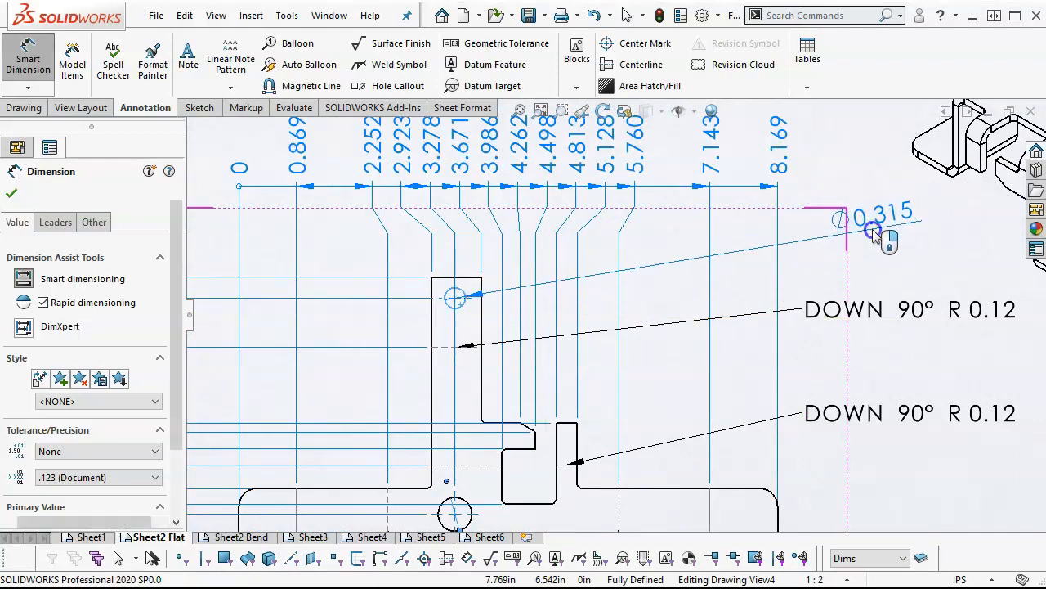
{"action": "left_click", "coordinate": [874, 237]}
{"action": "scroll", "coordinate": [864, 299], "scroll_direction": "up", "scroll_amount": 3}
{"action": "right_click", "coordinate": [862, 387]}
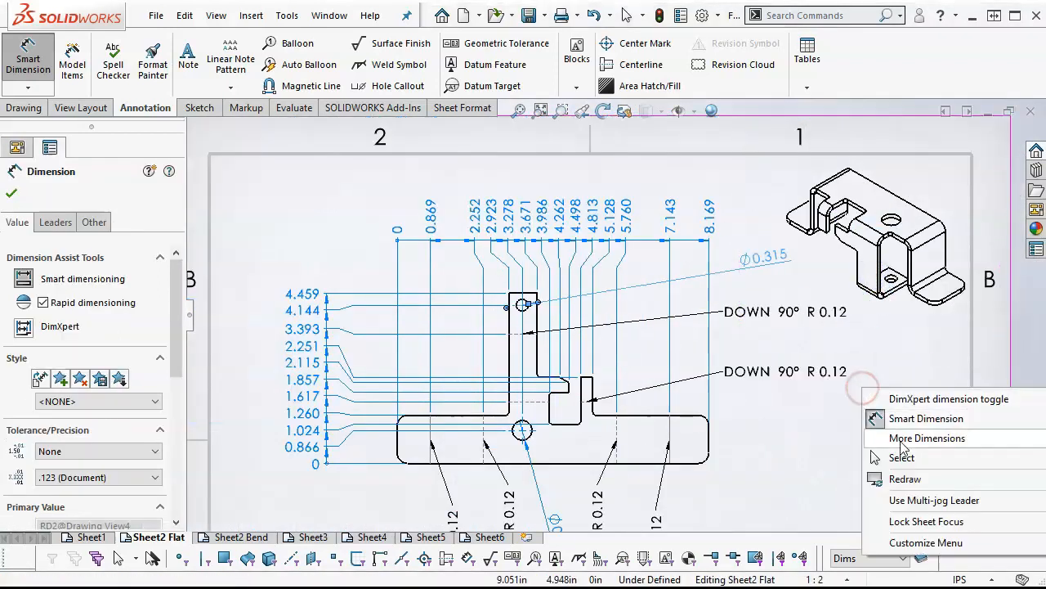
{"action": "left_click", "coordinate": [899, 456]}
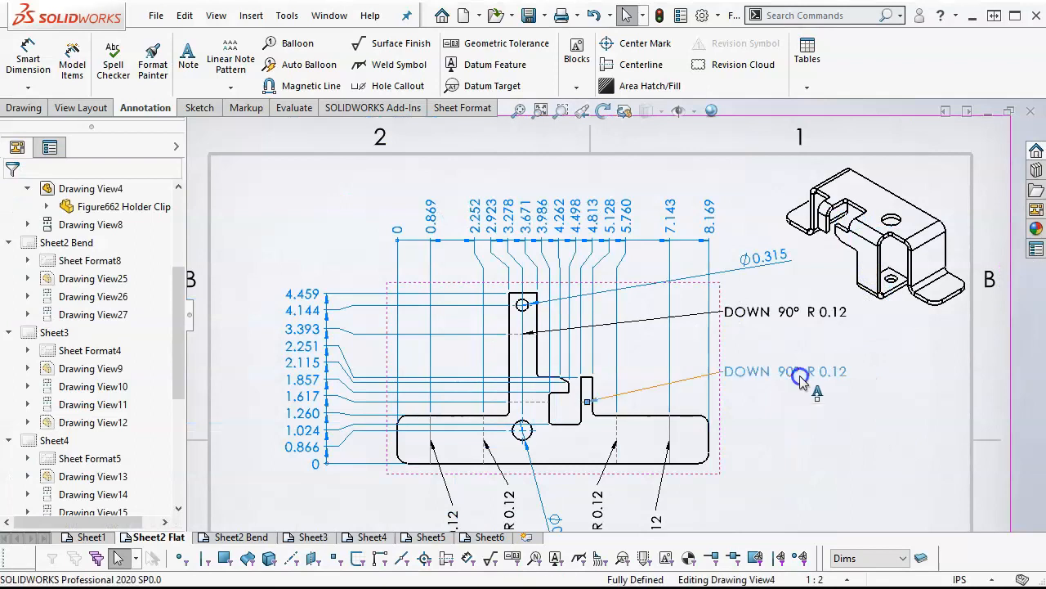
Assign all six bend notes, the two horizontal and four vertical ones, to the Dims layer
{"action": "left_click", "coordinate": [793, 311], "text": "ctrl"}
{"action": "scroll", "coordinate": [780, 417], "scroll_direction": "up", "scroll_amount": 2}
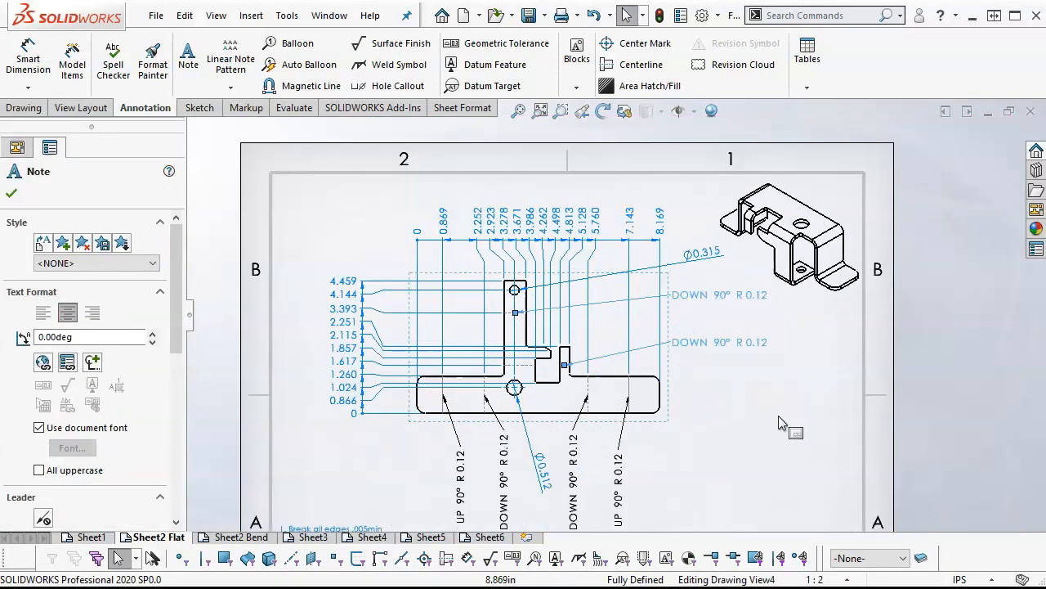
{"action": "scroll", "coordinate": [780, 419], "scroll_direction": "down", "scroll_amount": 1}
{"action": "left_click", "coordinate": [604, 495], "text": "ctrl"}
{"action": "left_click", "coordinate": [547, 470], "text": "ctrl"}
{"action": "left_click", "coordinate": [474, 489], "text": "ctrl"}
{"action": "left_click", "coordinate": [417, 495], "text": "ctrl"}
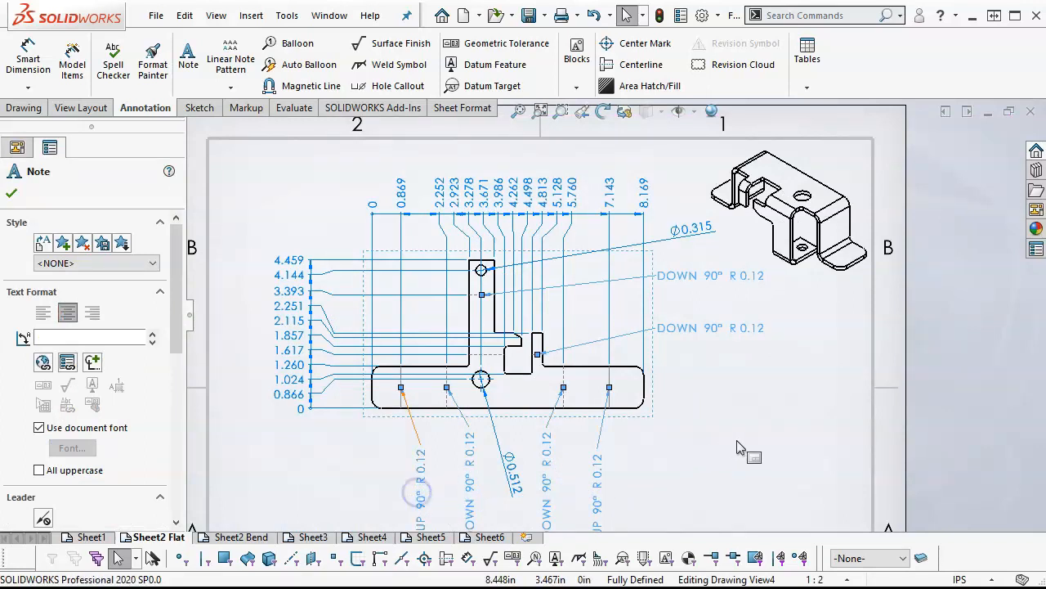
{"action": "scroll", "coordinate": [738, 448], "scroll_direction": "up", "scroll_amount": 1}
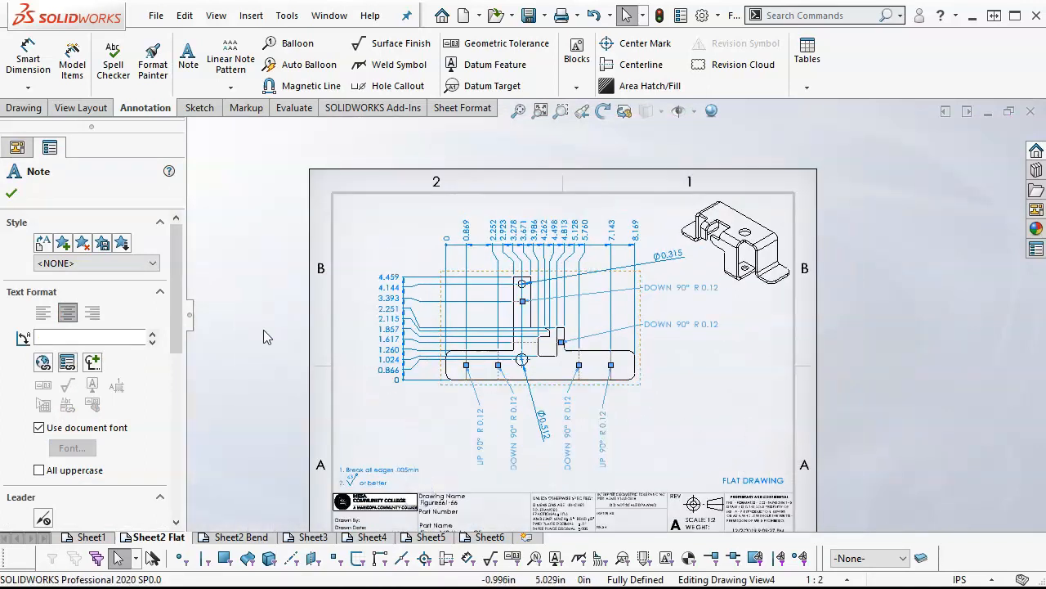
{"action": "scroll", "coordinate": [185, 314], "scroll_direction": "down", "scroll_amount": 10}
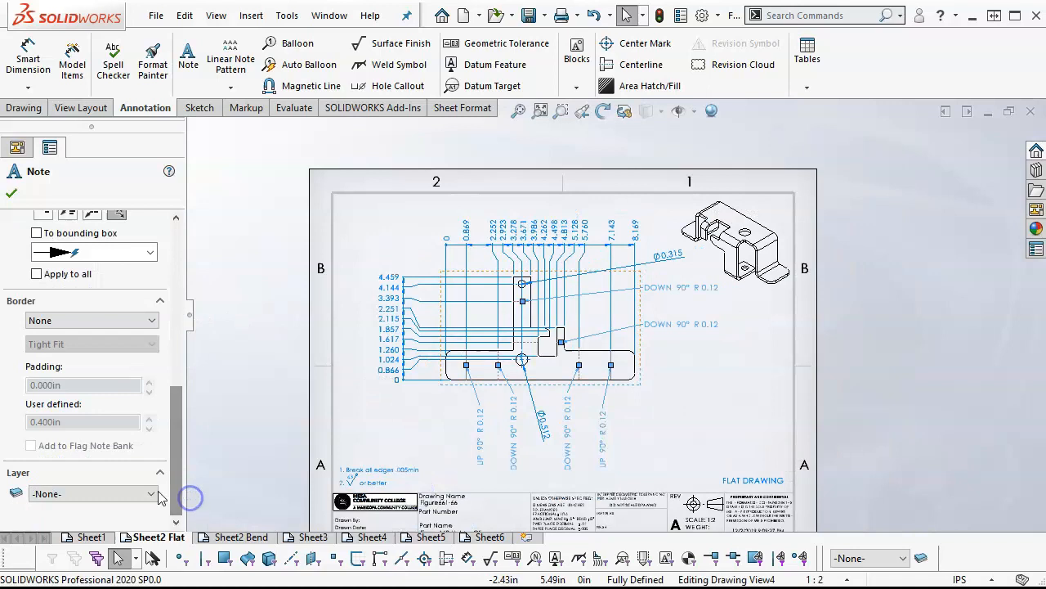
{"action": "left_click", "coordinate": [148, 491]}
{"action": "left_click", "coordinate": [87, 530]}
{"action": "left_click", "coordinate": [692, 406]}
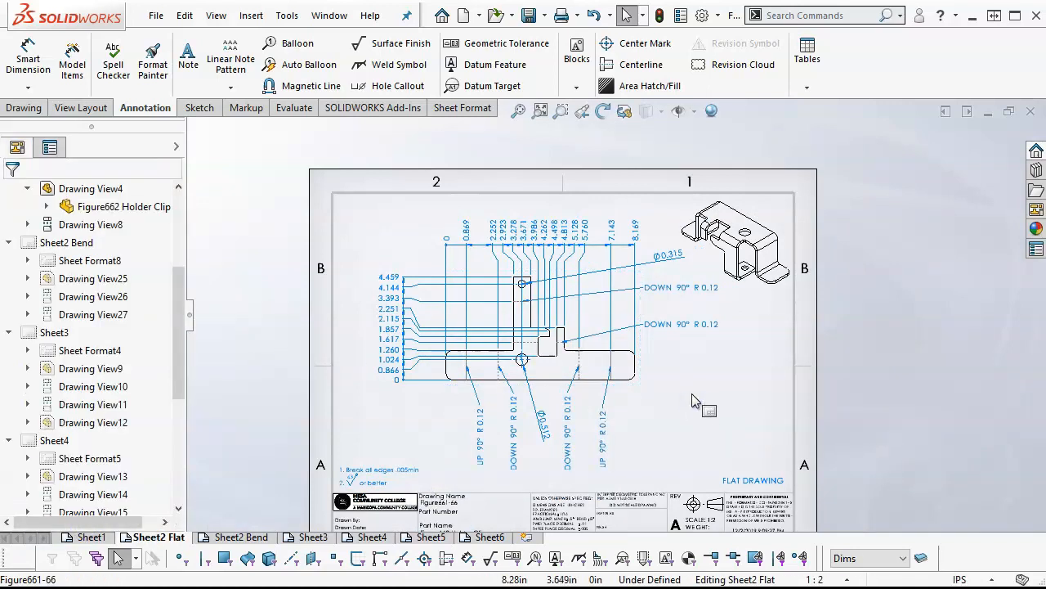
{"action": "scroll", "coordinate": [694, 396], "scroll_direction": "down", "scroll_amount": 1}
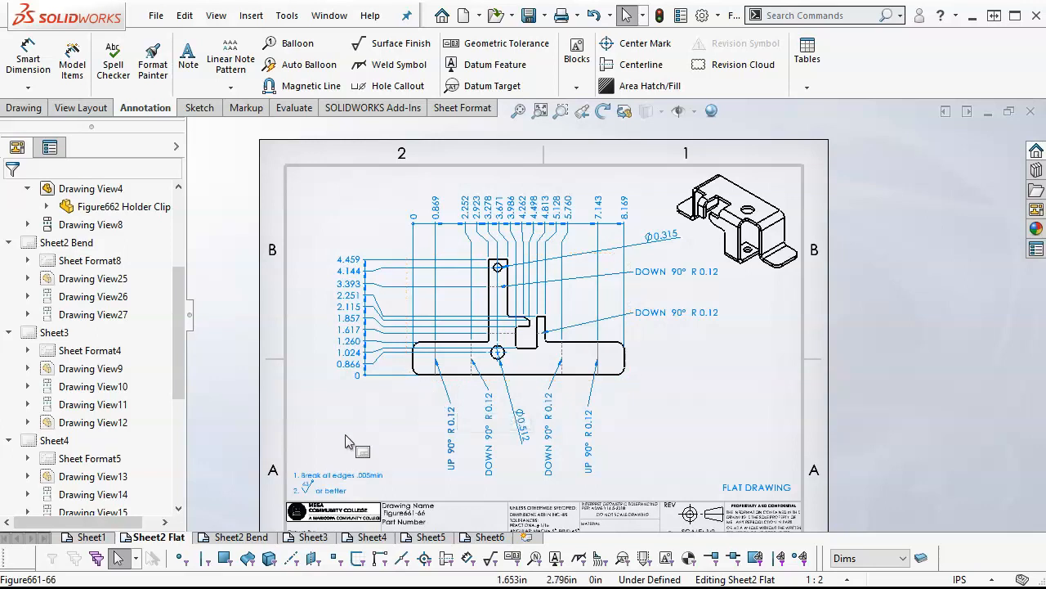
On the Sheet2 Bend sheet, dimension the overall width of the top view, placing the value above it
{"action": "left_click", "coordinate": [231, 536]}
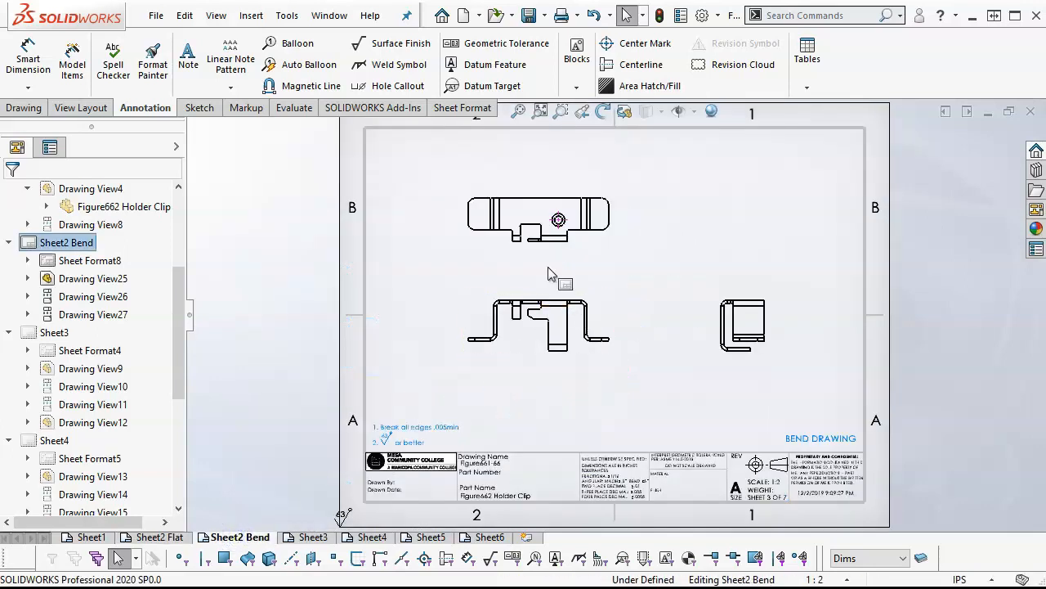
{"action": "scroll", "coordinate": [548, 274], "scroll_direction": "down", "scroll_amount": 3}
{"action": "scroll", "coordinate": [596, 170], "scroll_direction": "down", "scroll_amount": 1}
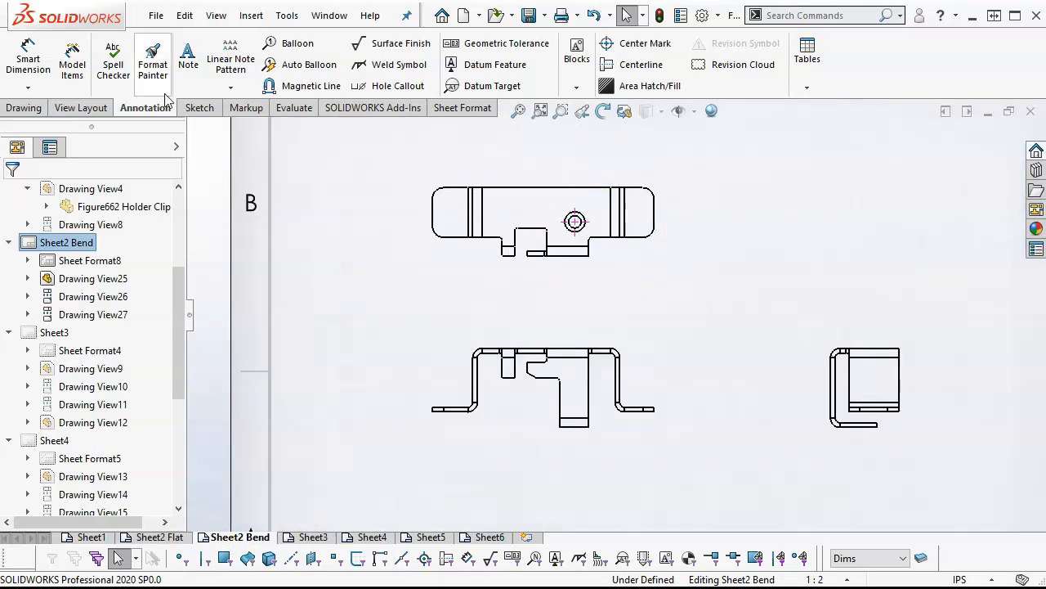
{"action": "left_click", "coordinate": [31, 62]}
{"action": "left_click", "coordinate": [432, 213]}
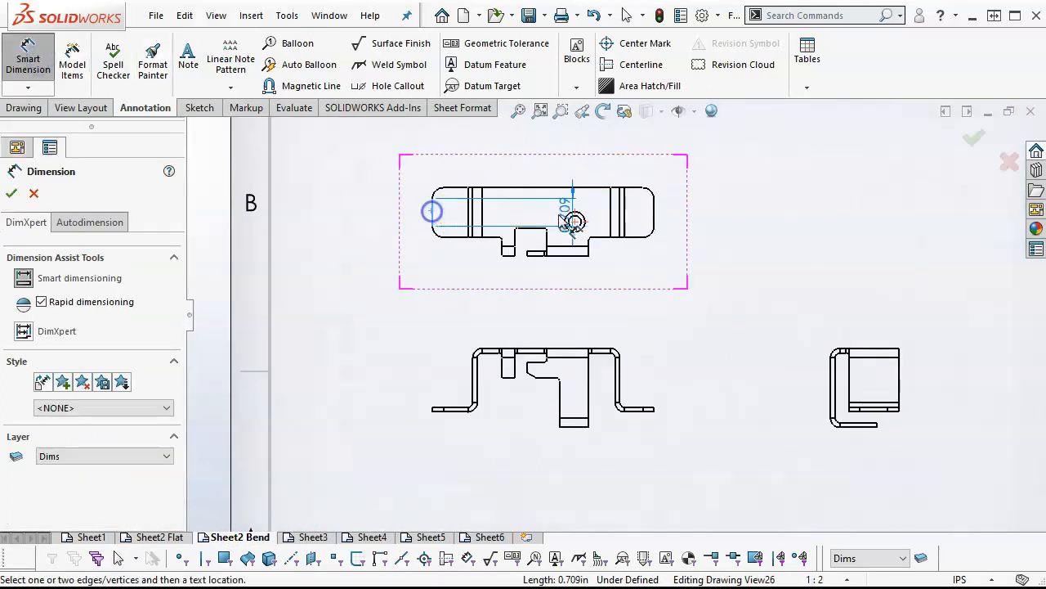
{"action": "left_click", "coordinate": [654, 208]}
{"action": "scroll", "coordinate": [622, 192], "scroll_direction": "up", "scroll_amount": 1}
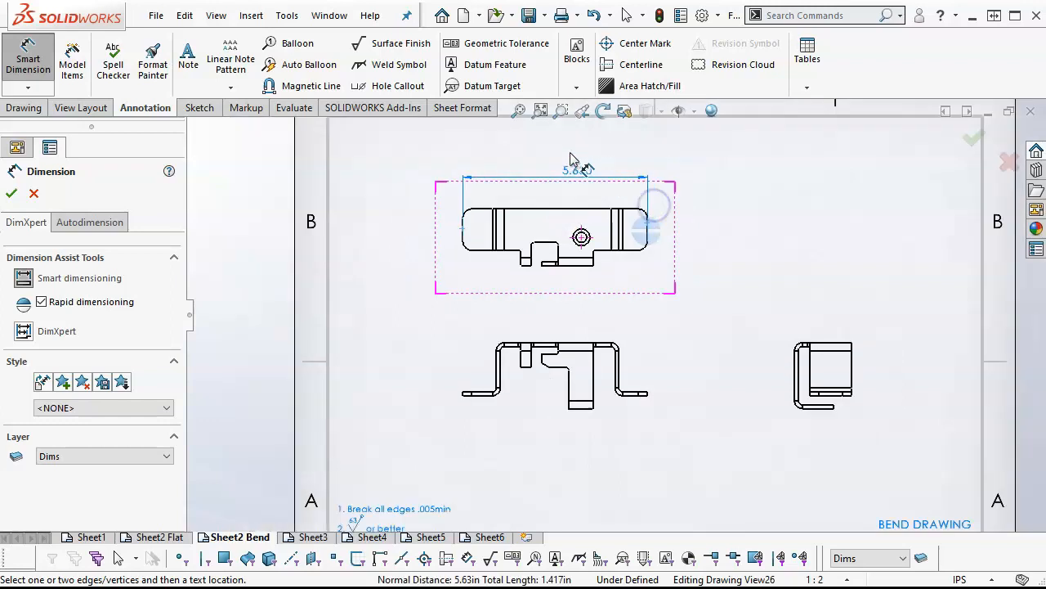
{"action": "left_click", "coordinate": [563, 160]}
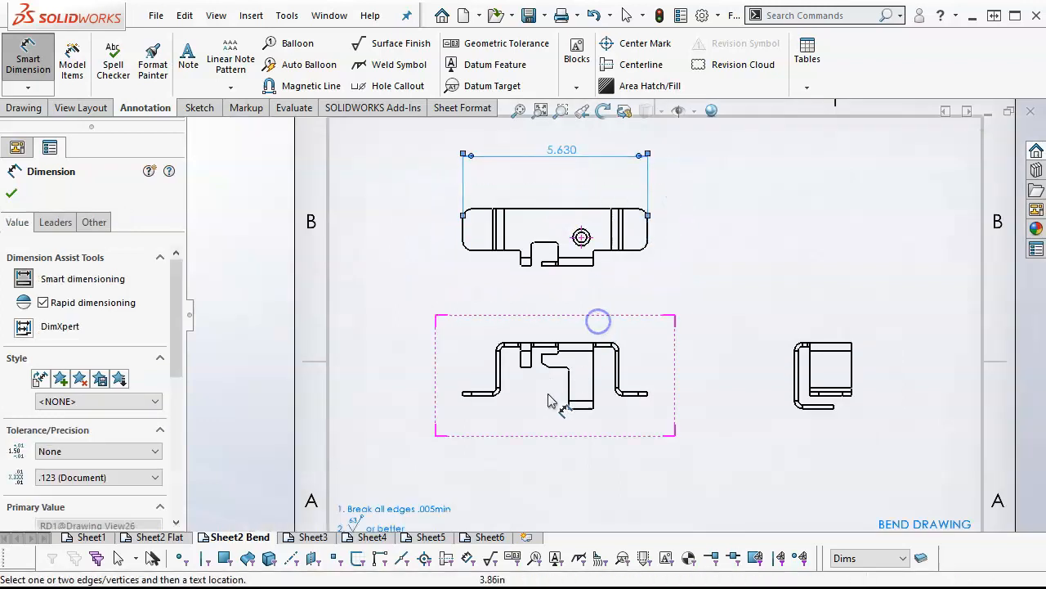
Dimension the front view's left flange from its outer end to the left wall's inner face, placing the value below
{"action": "scroll", "coordinate": [540, 397], "scroll_direction": "down", "scroll_amount": 3}
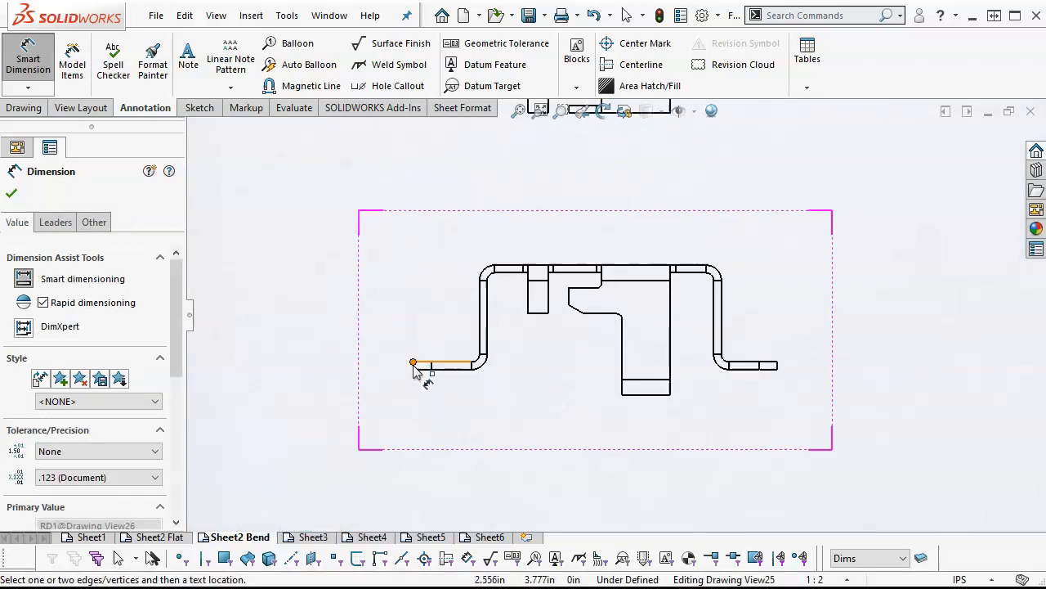
{"action": "scroll", "coordinate": [416, 368], "scroll_direction": "down", "scroll_amount": 2}
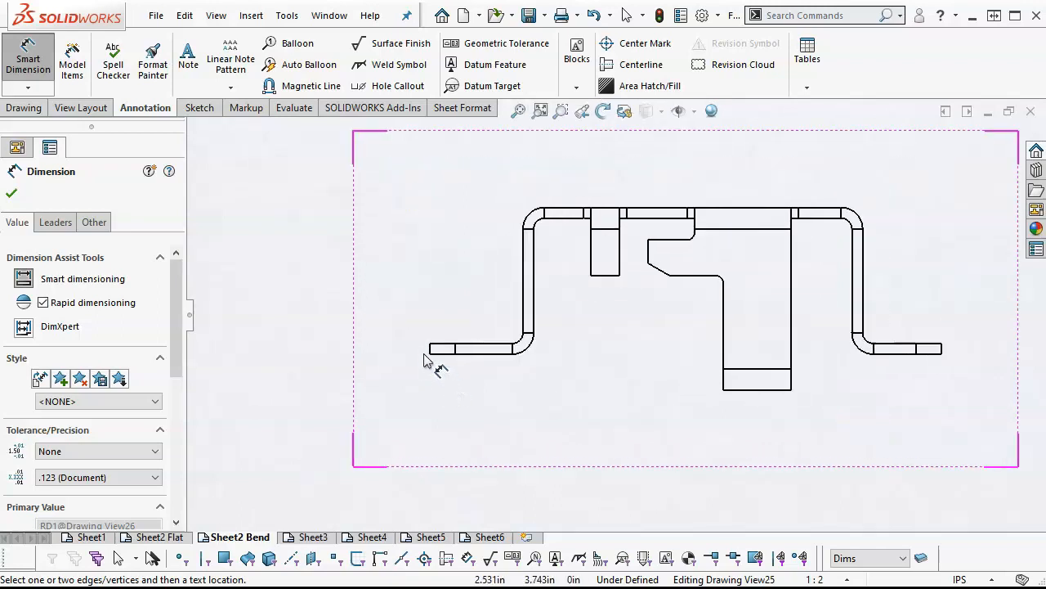
{"action": "left_click", "coordinate": [431, 349]}
{"action": "left_click", "coordinate": [534, 311]}
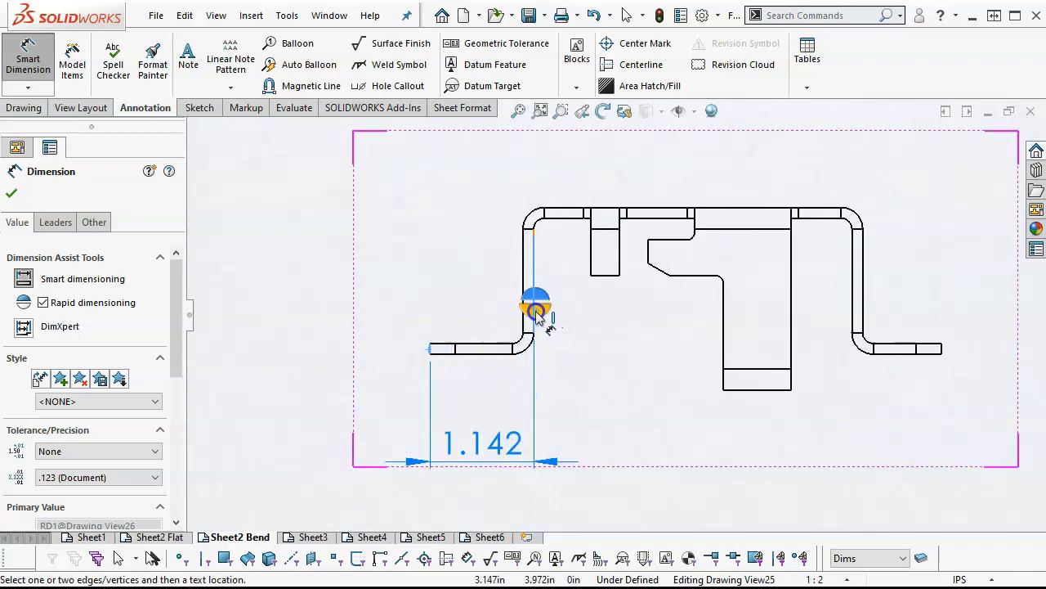
{"action": "left_click", "coordinate": [483, 446]}
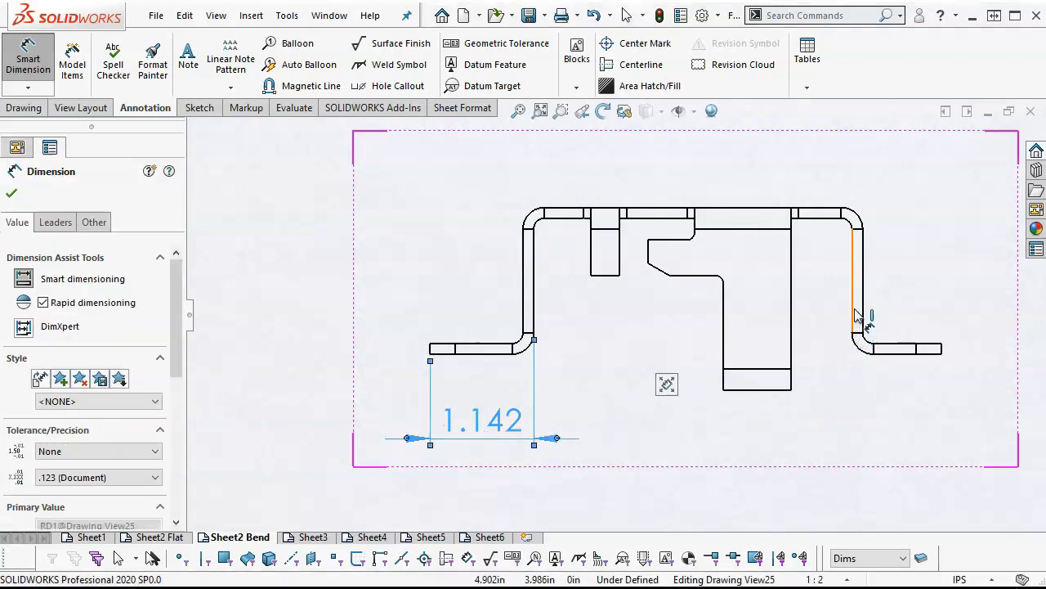
Dimension the front view's right flange from the right wall's inner face to its outer end, in line with the left flange dimension
{"action": "left_click", "coordinate": [857, 315]}
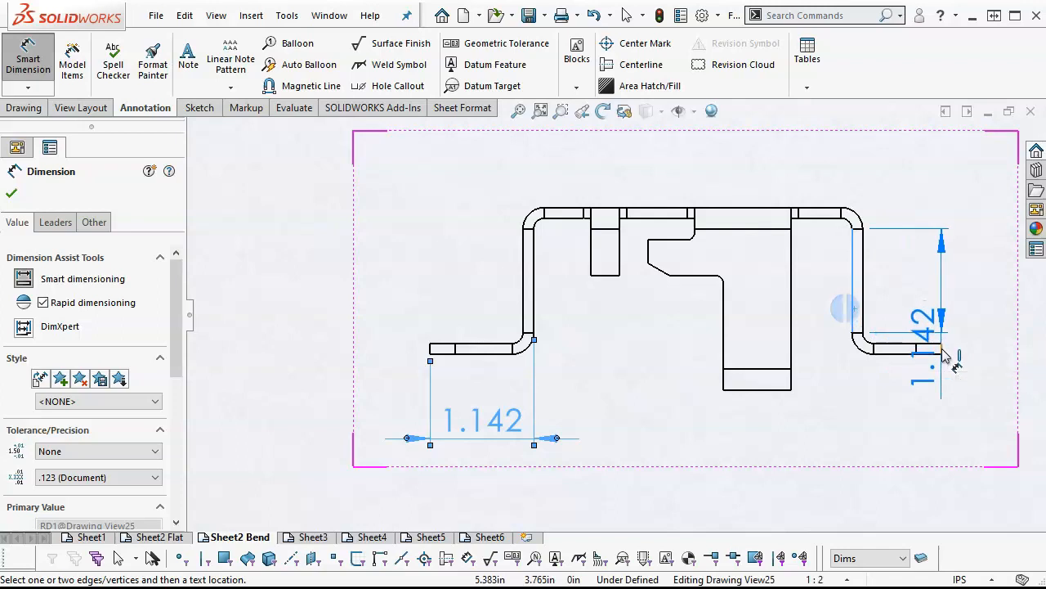
{"action": "left_click", "coordinate": [944, 354]}
{"action": "key", "text": "z"}
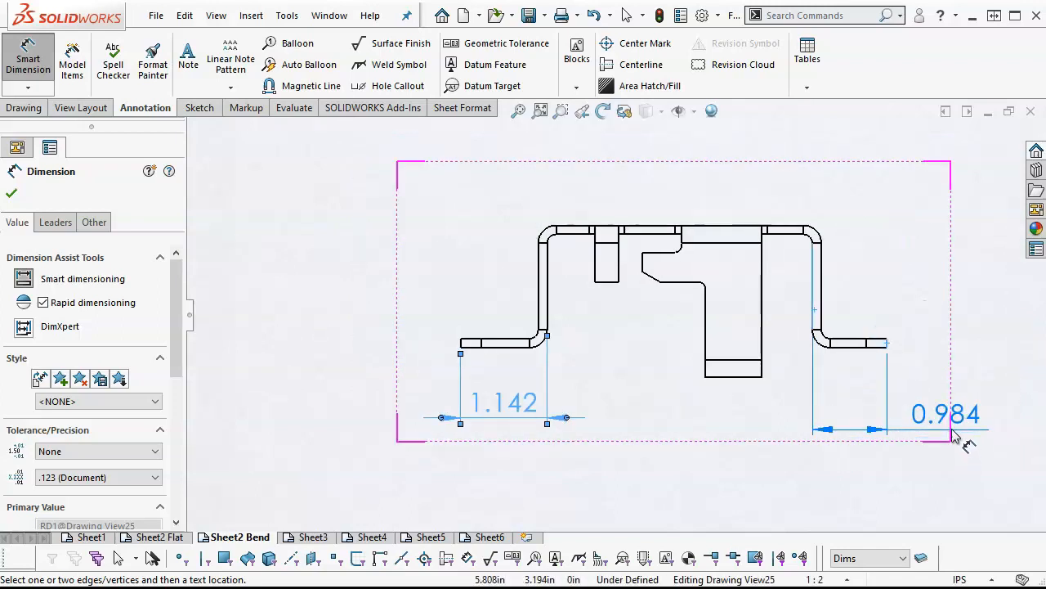
{"action": "left_click", "coordinate": [950, 423]}
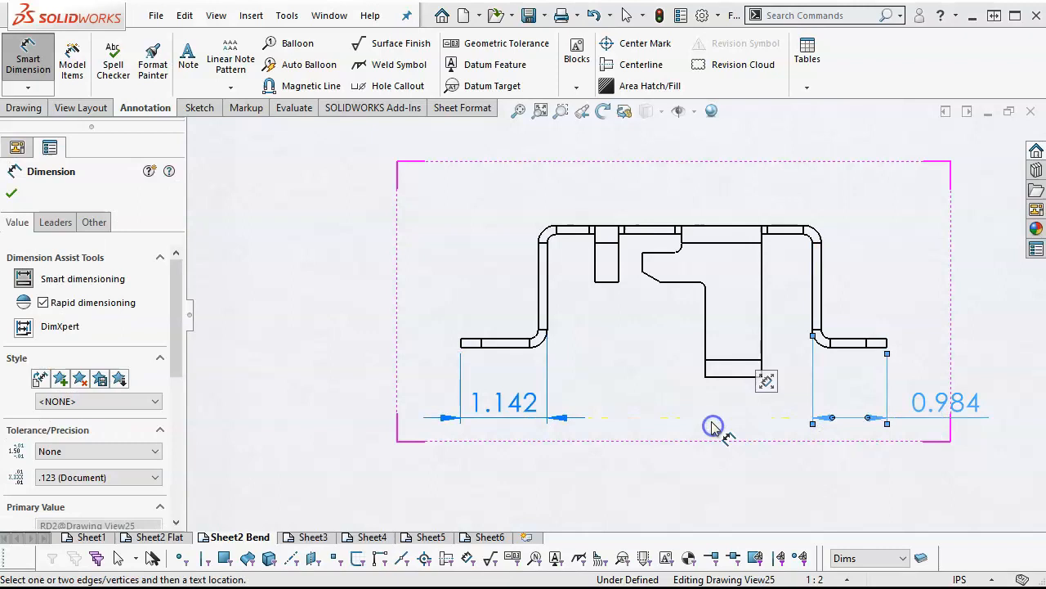
{"action": "key", "text": "z"}
{"action": "key", "text": "z"}
{"action": "key", "text": "z"}
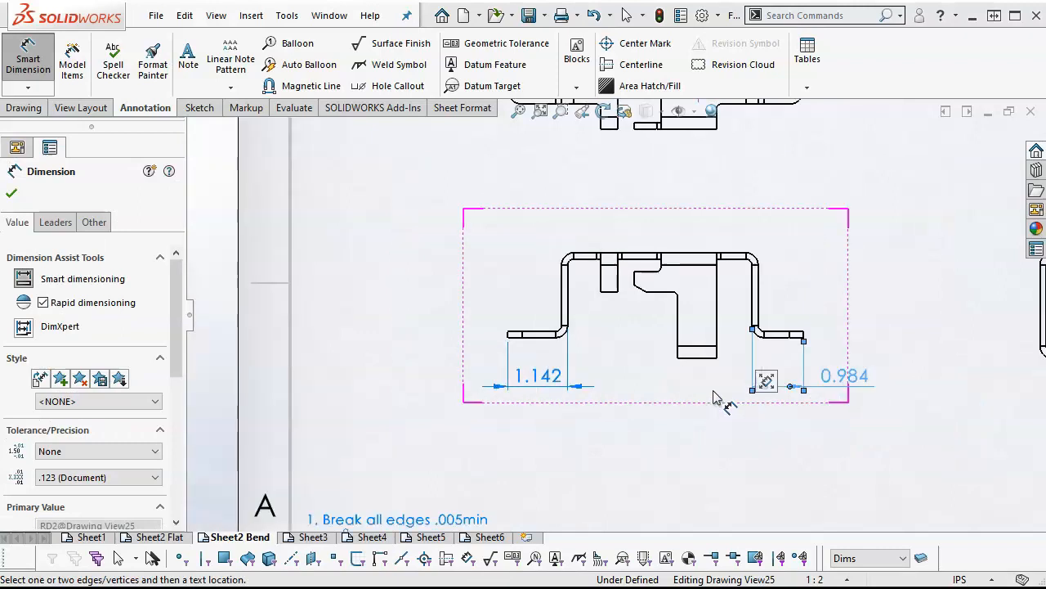
Dimension the front view's height from the left flange's bottom edge to the top face, placing the value to the left
{"action": "scroll", "coordinate": [619, 249], "scroll_direction": "down", "scroll_amount": 3}
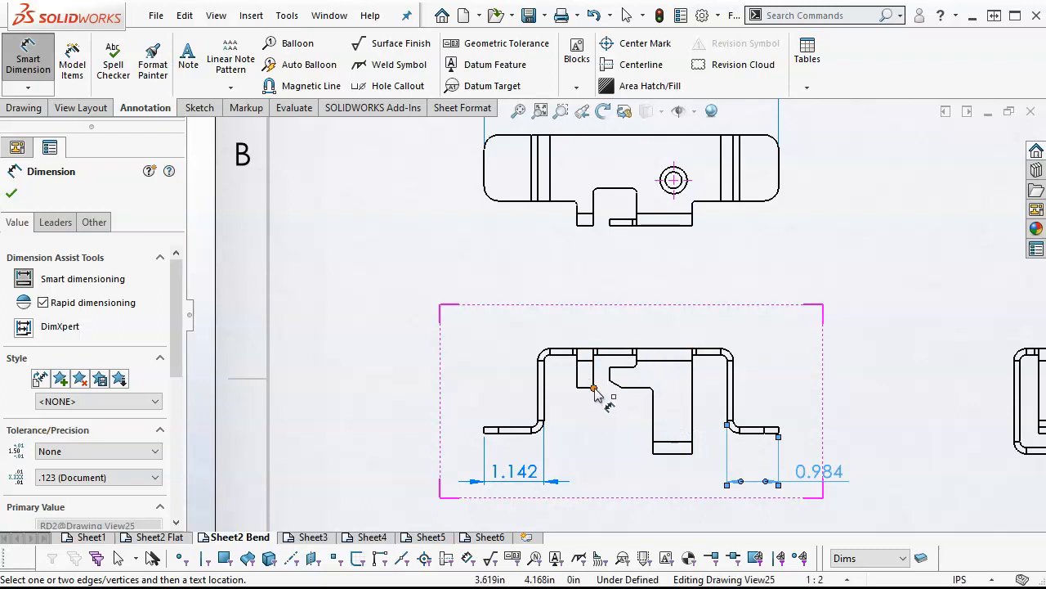
{"action": "scroll", "coordinate": [508, 433], "scroll_direction": "down", "scroll_amount": 2}
{"action": "left_click", "coordinate": [505, 431]}
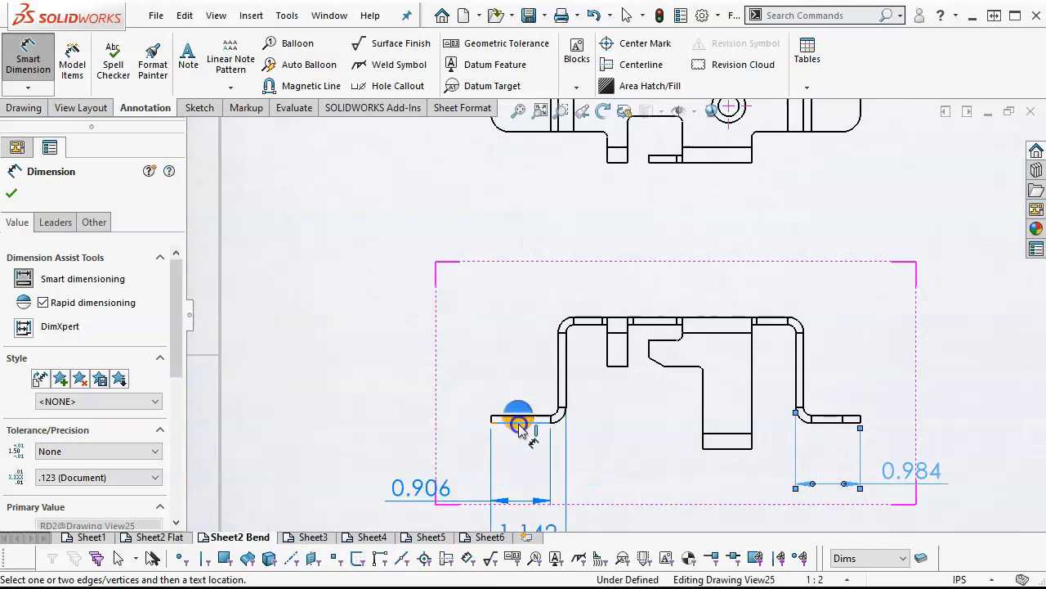
{"action": "left_click", "coordinate": [595, 326]}
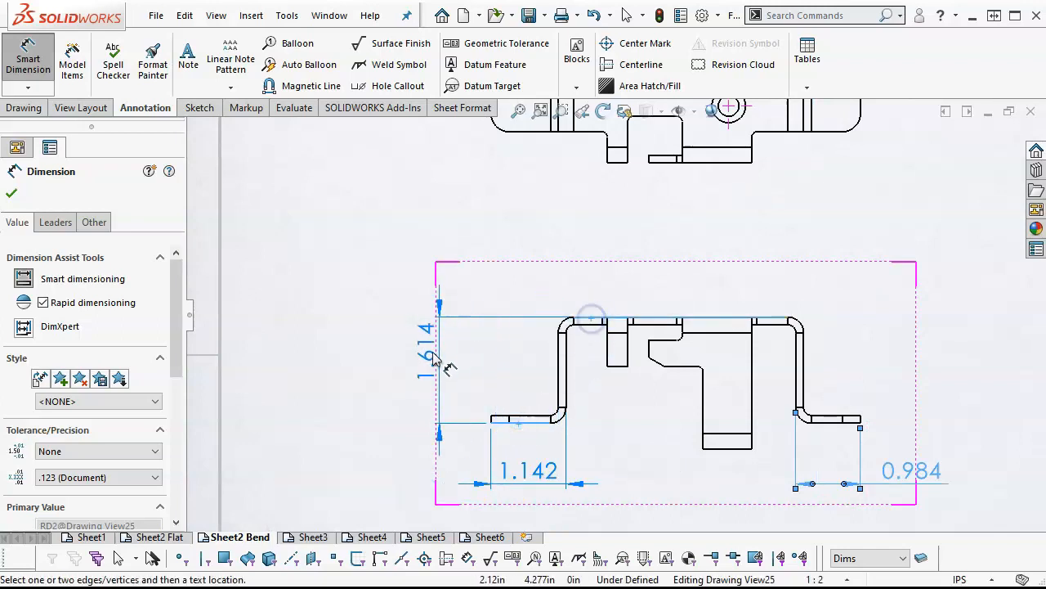
{"action": "left_click", "coordinate": [450, 391]}
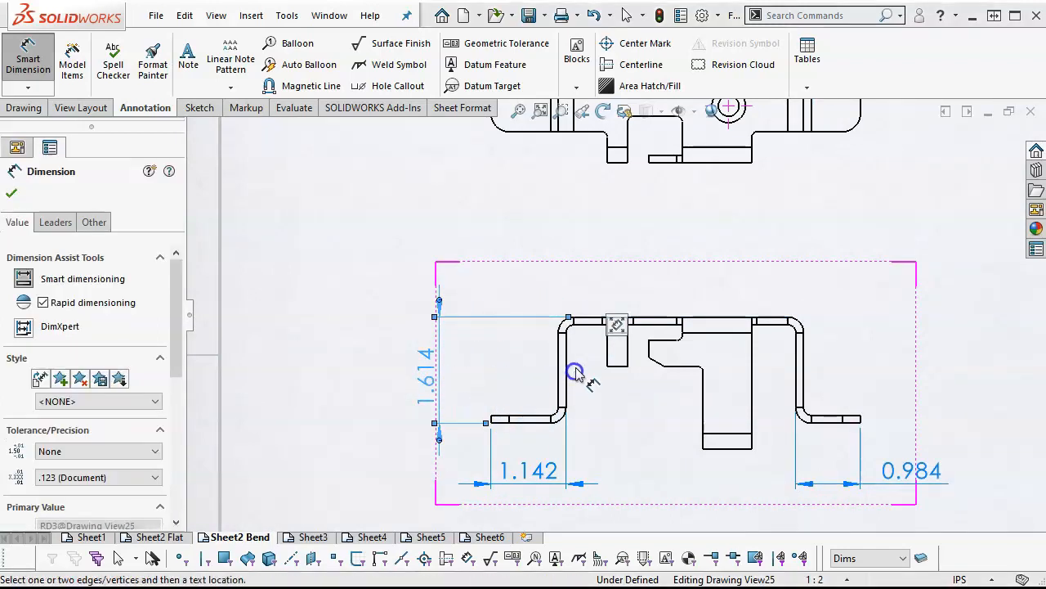
Dimension the top view's overall depth on its left side and align it with the front view's height dimension
{"action": "scroll", "coordinate": [613, 317], "scroll_direction": "up", "scroll_amount": 5}
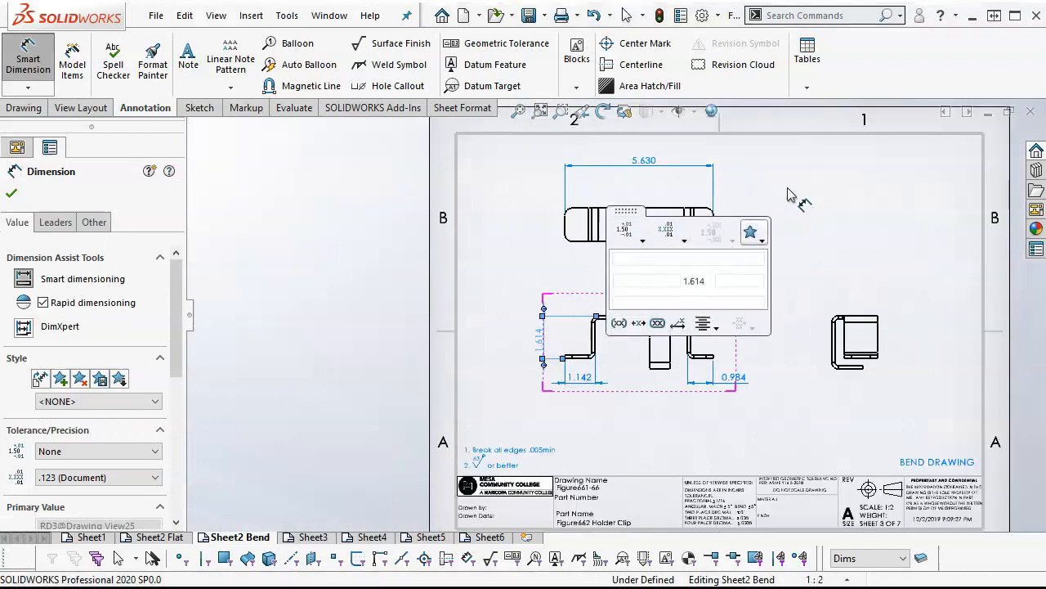
{"action": "scroll", "coordinate": [788, 184], "scroll_direction": "down", "scroll_amount": 2}
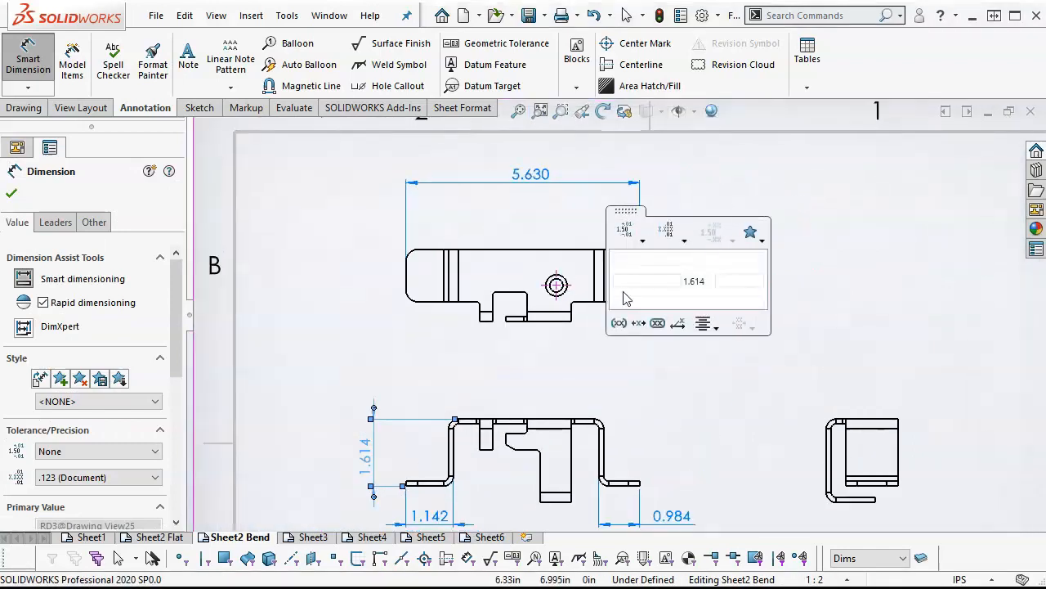
{"action": "left_click", "coordinate": [553, 328]}
{"action": "left_click", "coordinate": [524, 249]}
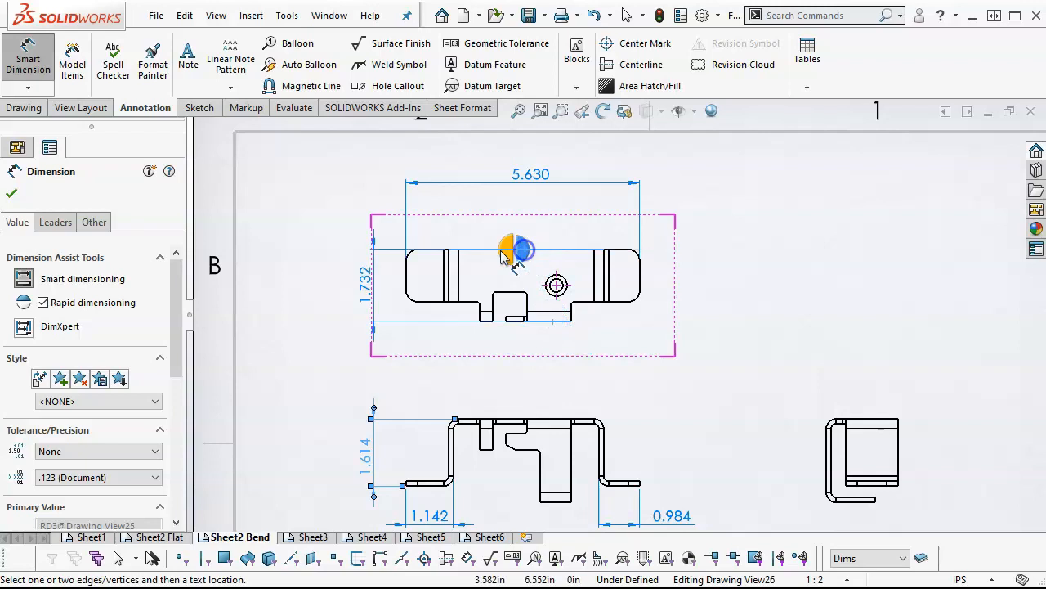
{"action": "left_click", "coordinate": [358, 297]}
{"action": "right_click", "coordinate": [619, 369]}
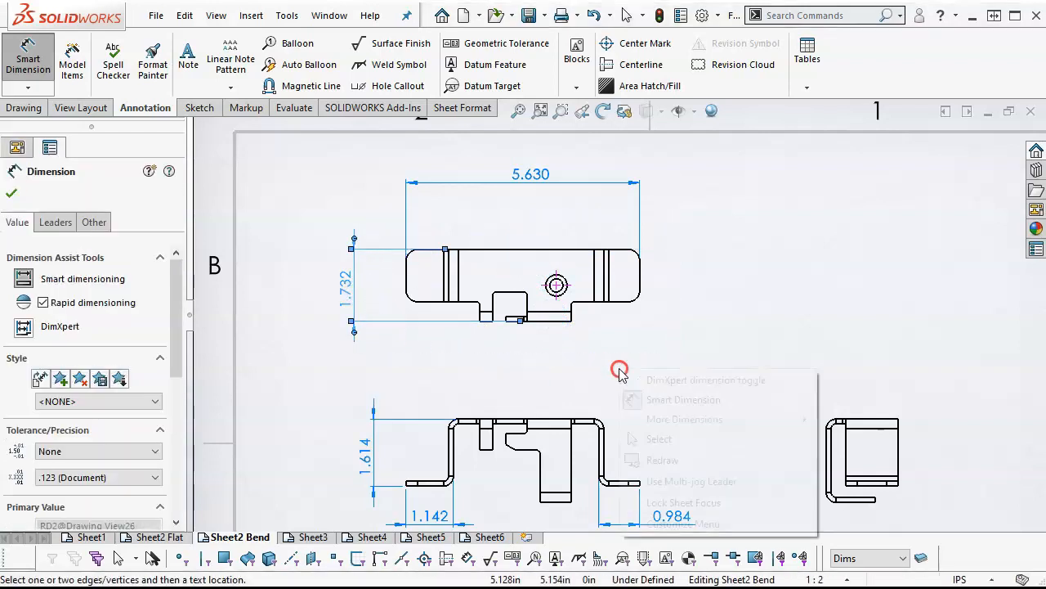
{"action": "left_click", "coordinate": [658, 440]}
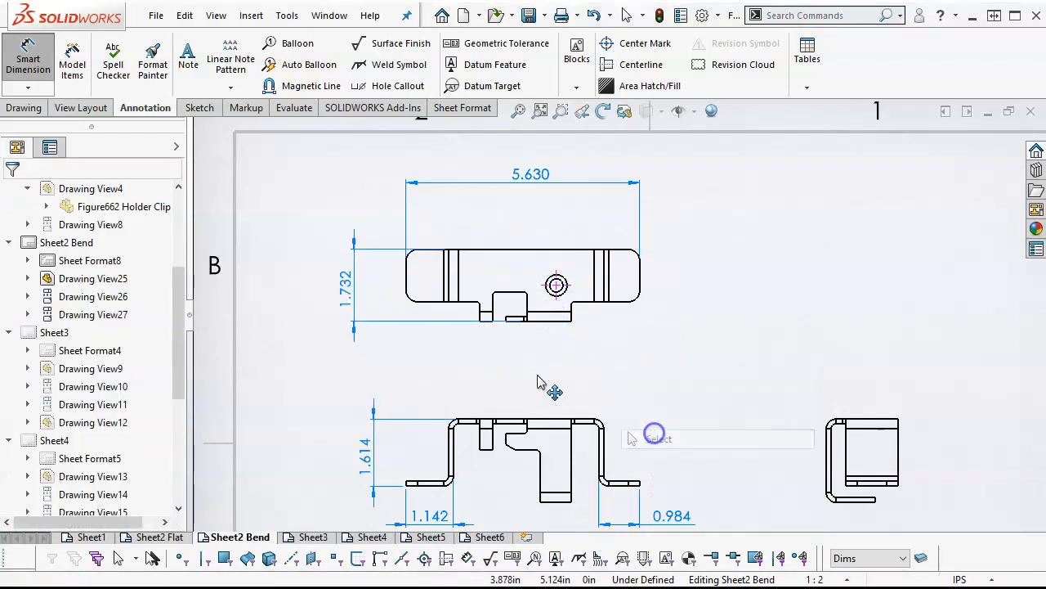
{"action": "left_click", "coordinate": [365, 286]}
Dimension the side view's overall height from the bottom lip to the top edge, placing the value to the left
{"action": "scroll", "coordinate": [832, 483], "scroll_direction": "down", "scroll_amount": 1}
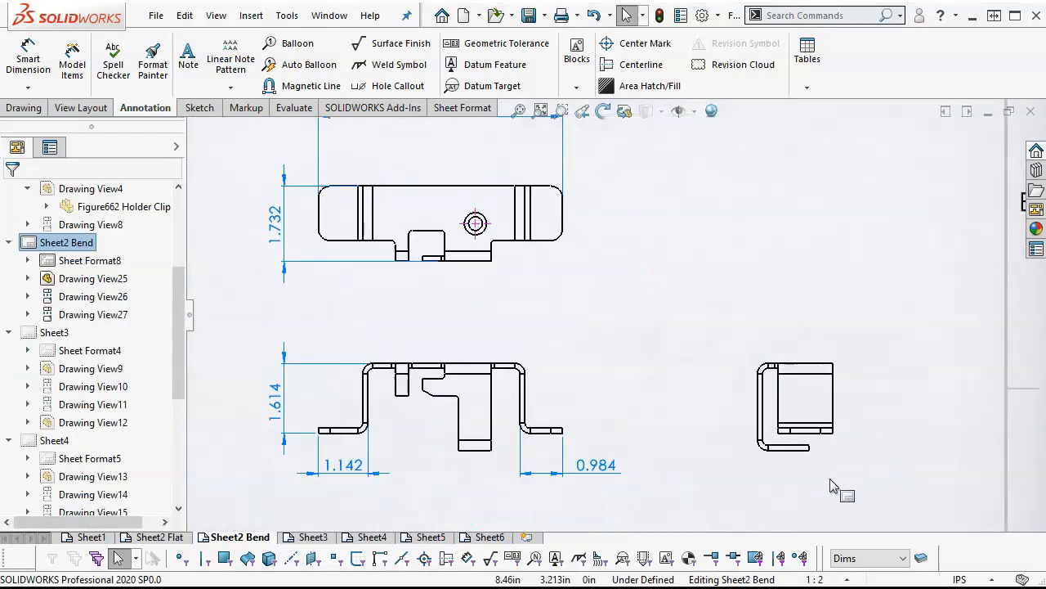
{"action": "left_click", "coordinate": [27, 59]}
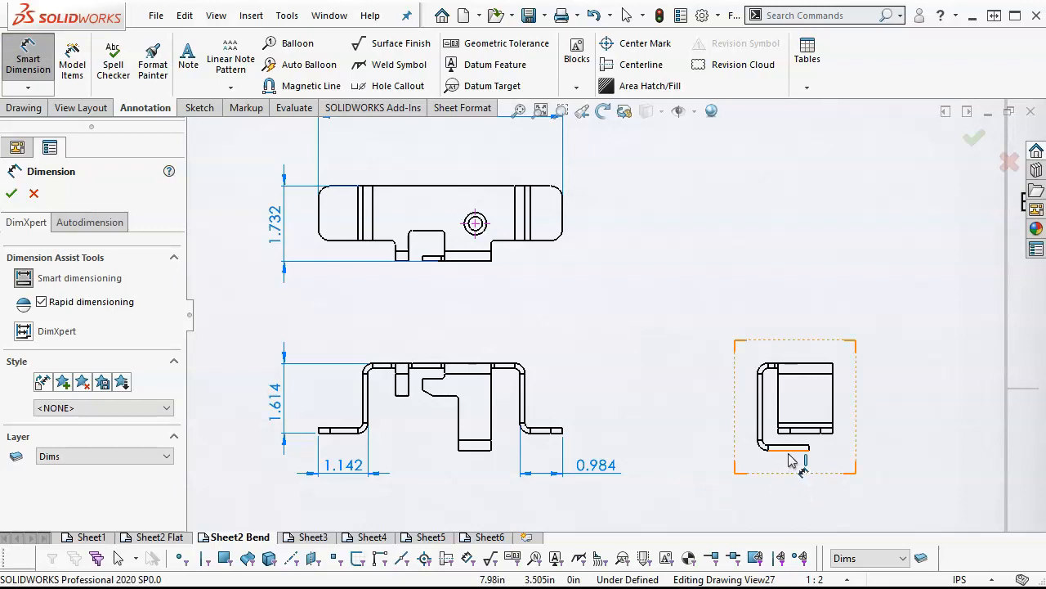
{"action": "left_click", "coordinate": [790, 450]}
{"action": "left_click", "coordinate": [788, 365]}
{"action": "left_click", "coordinate": [714, 407]}
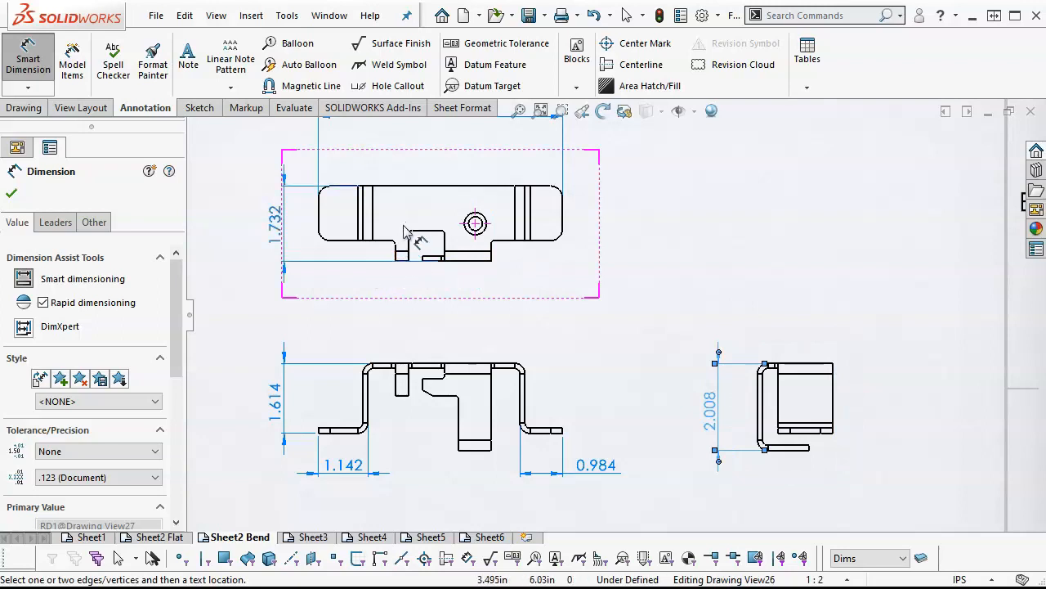
{"action": "left_click", "coordinate": [827, 286]}
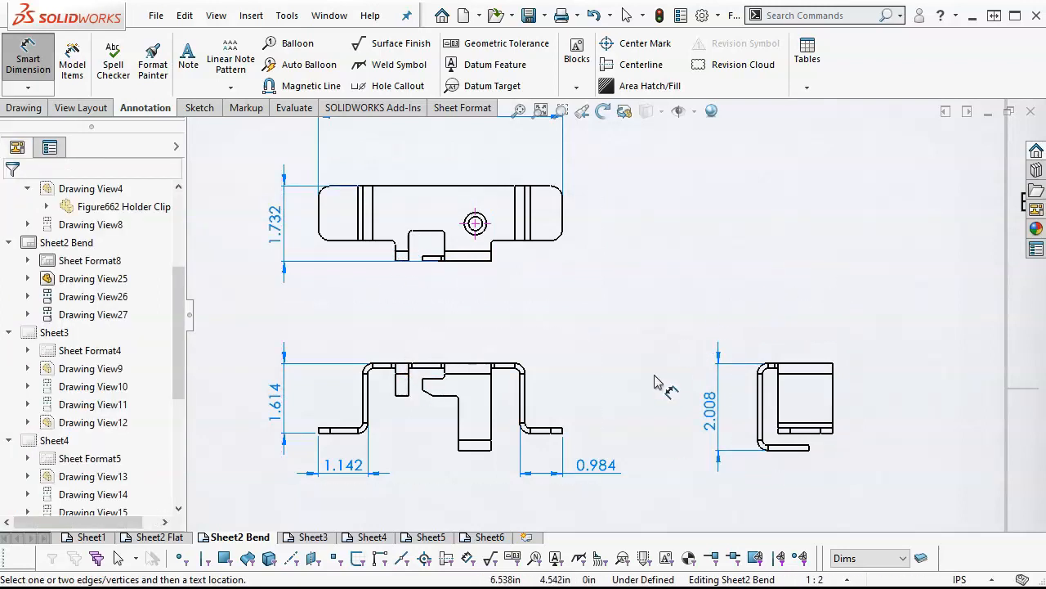
Move the overall width dimension closer to the top view
{"action": "scroll", "coordinate": [630, 339], "scroll_direction": "up", "scroll_amount": 2}
{"action": "scroll", "coordinate": [637, 302], "scroll_direction": "down", "scroll_amount": 1}
{"action": "right_click", "coordinate": [634, 239]}
{"action": "left_click", "coordinate": [602, 292]}
{"action": "left_click_drag", "start_coordinate": [464, 141], "coordinate": [464, 161]}
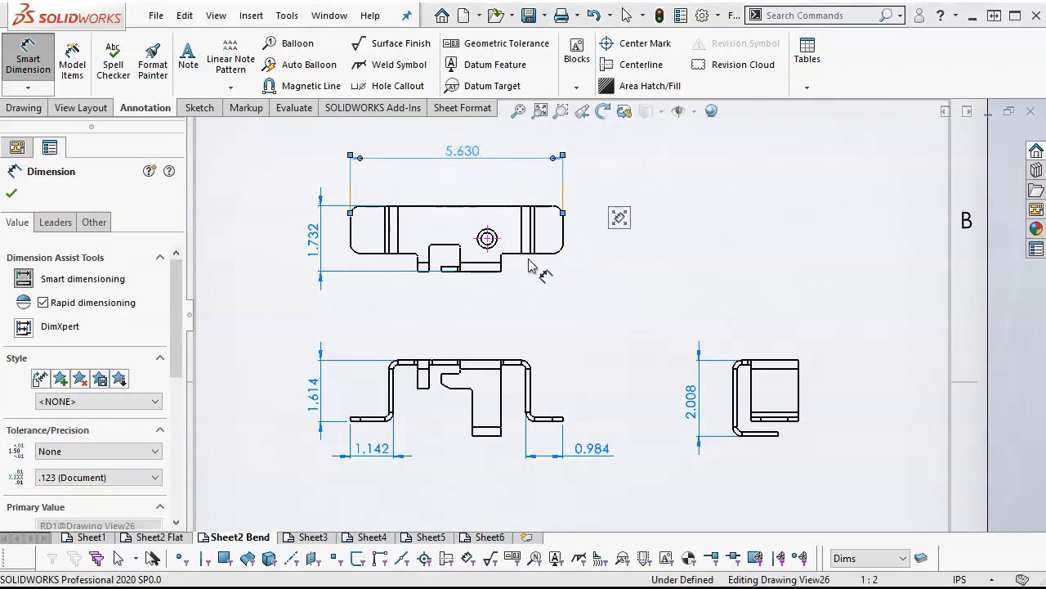
{"action": "scroll", "coordinate": [406, 202], "scroll_direction": "down", "scroll_amount": 2}
{"action": "scroll", "coordinate": [550, 278], "scroll_direction": "down", "scroll_amount": 1}
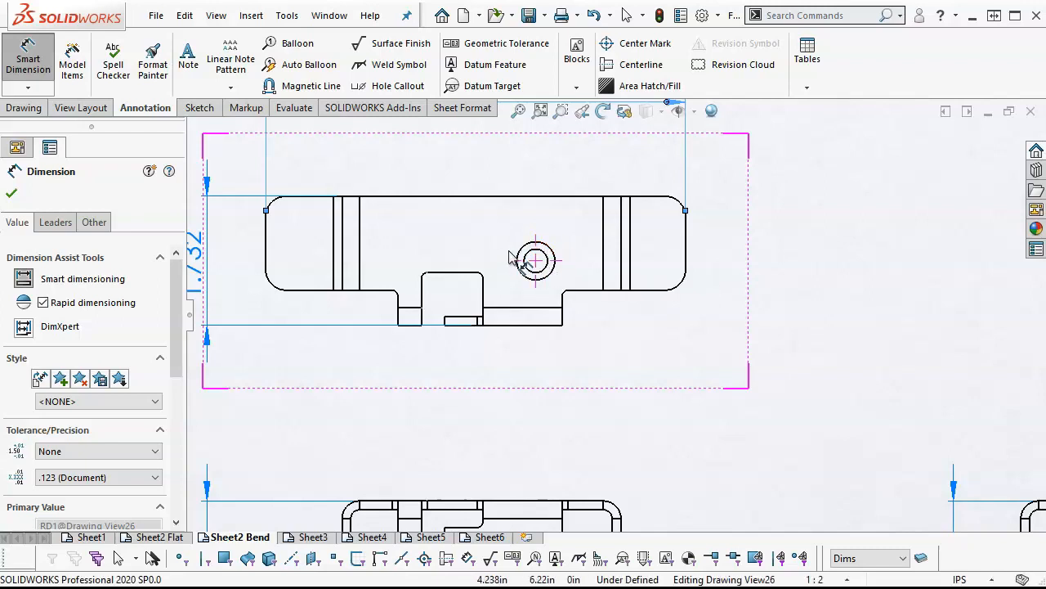
{"action": "scroll", "coordinate": [744, 384], "scroll_direction": "up", "scroll_amount": 4}
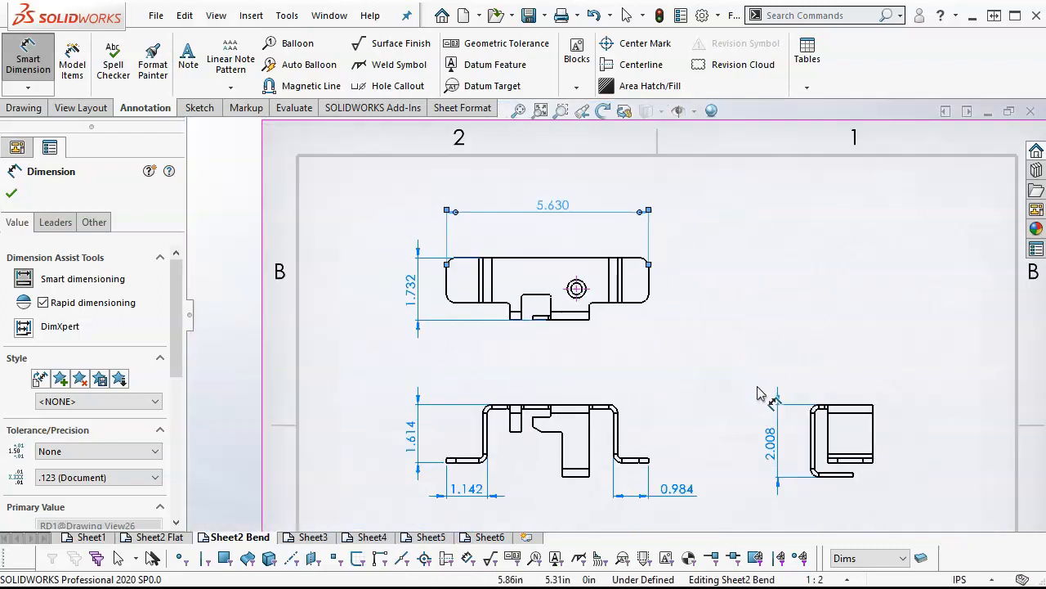
Dimension the top view's horizontal distance from the left bend's outer wall edge to the hole centre, placing it beneath the overall width
{"action": "scroll", "coordinate": [748, 376], "scroll_direction": "down", "scroll_amount": 2}
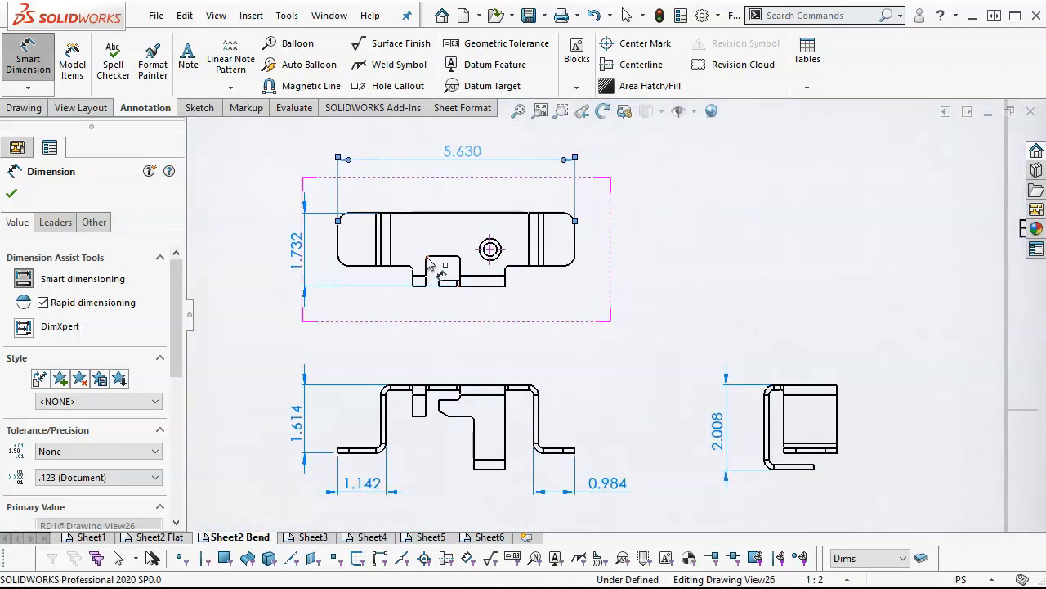
{"action": "scroll", "coordinate": [425, 242], "scroll_direction": "down", "scroll_amount": 1}
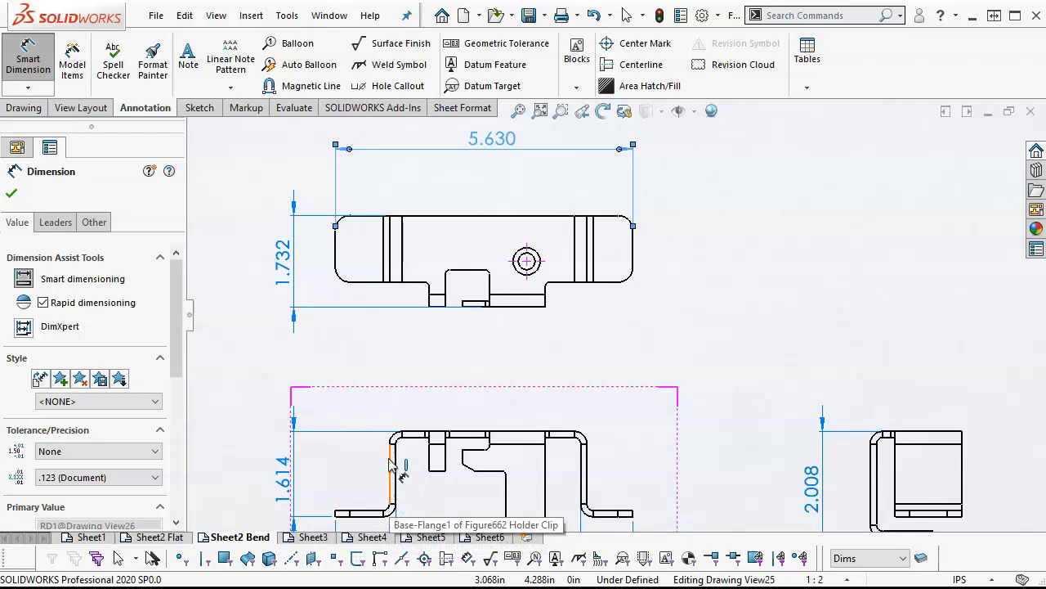
{"action": "left_click", "coordinate": [390, 266]}
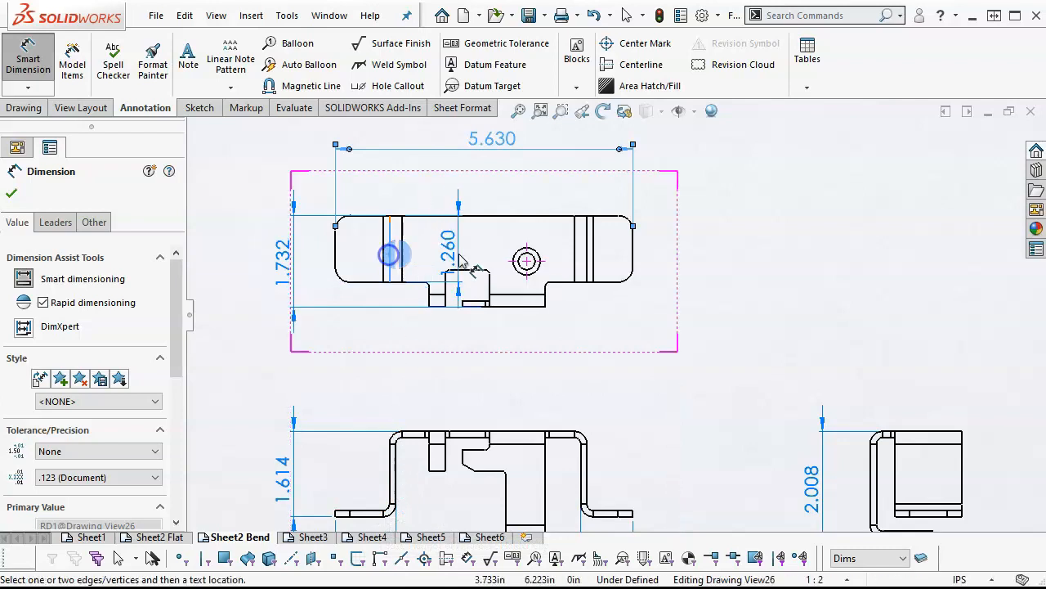
{"action": "left_click", "coordinate": [527, 260]}
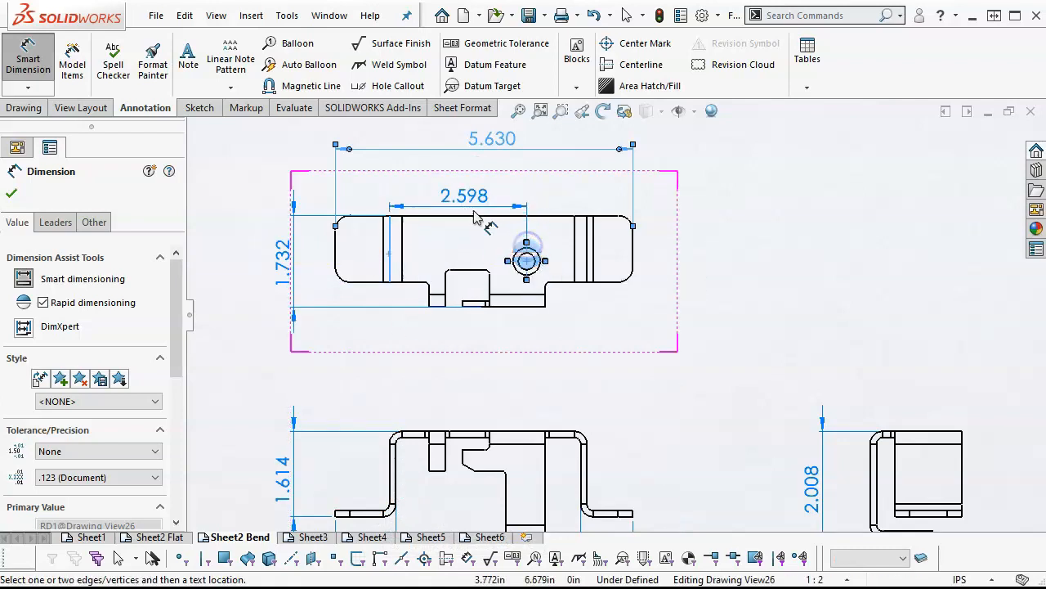
{"action": "left_click", "coordinate": [470, 185]}
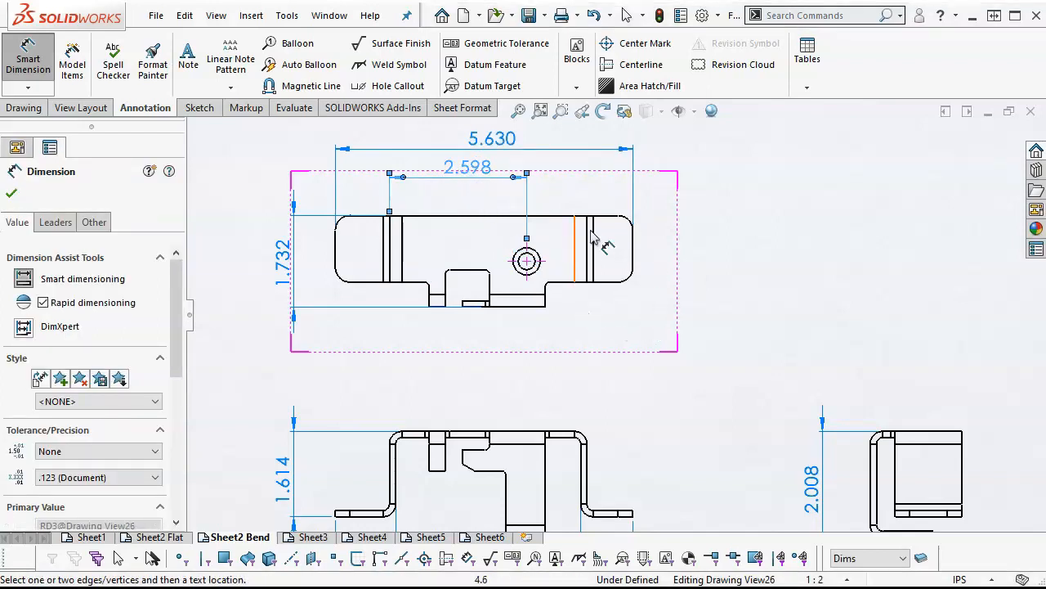
Dimension the vertical distance from the top view's upper edge to the hole centre, placing the value right of the view, and end dimensioning
{"action": "left_click", "coordinate": [550, 219]}
{"action": "left_click", "coordinate": [544, 260]}
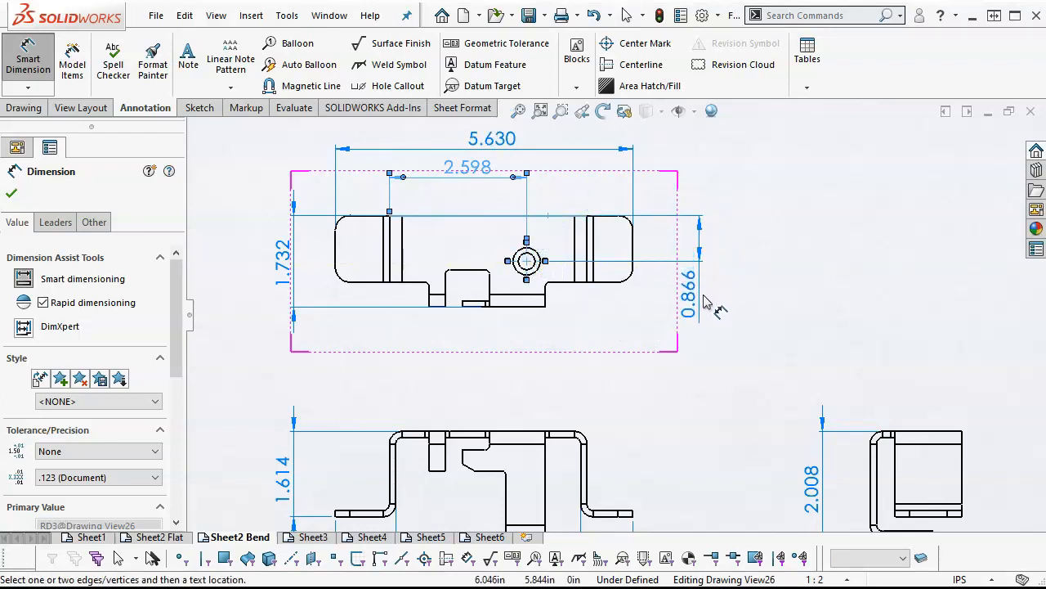
{"action": "left_click", "coordinate": [707, 303]}
{"action": "right_click", "coordinate": [726, 328]}
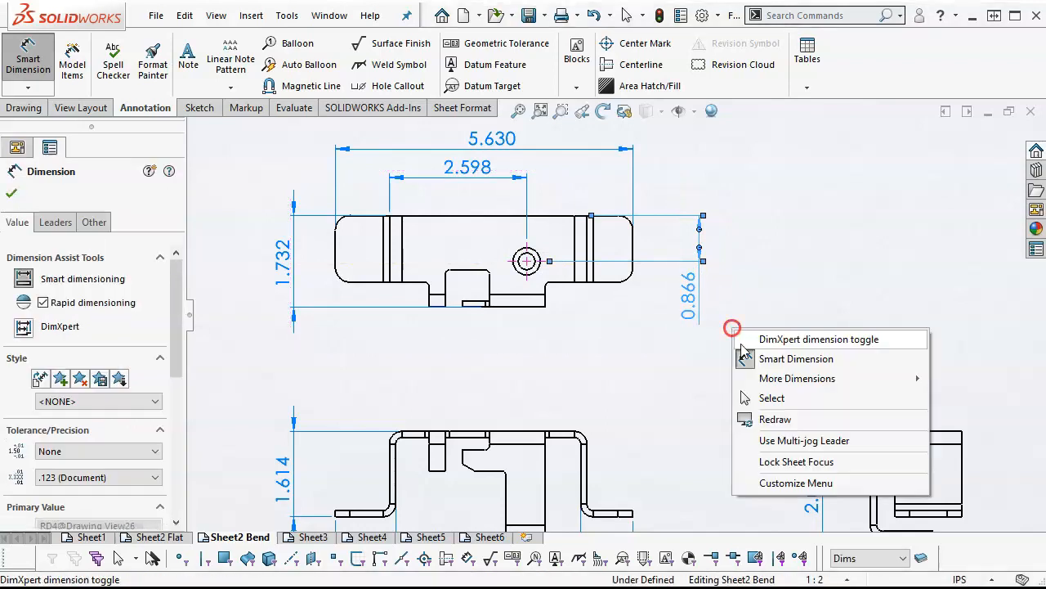
{"action": "left_click", "coordinate": [764, 402]}
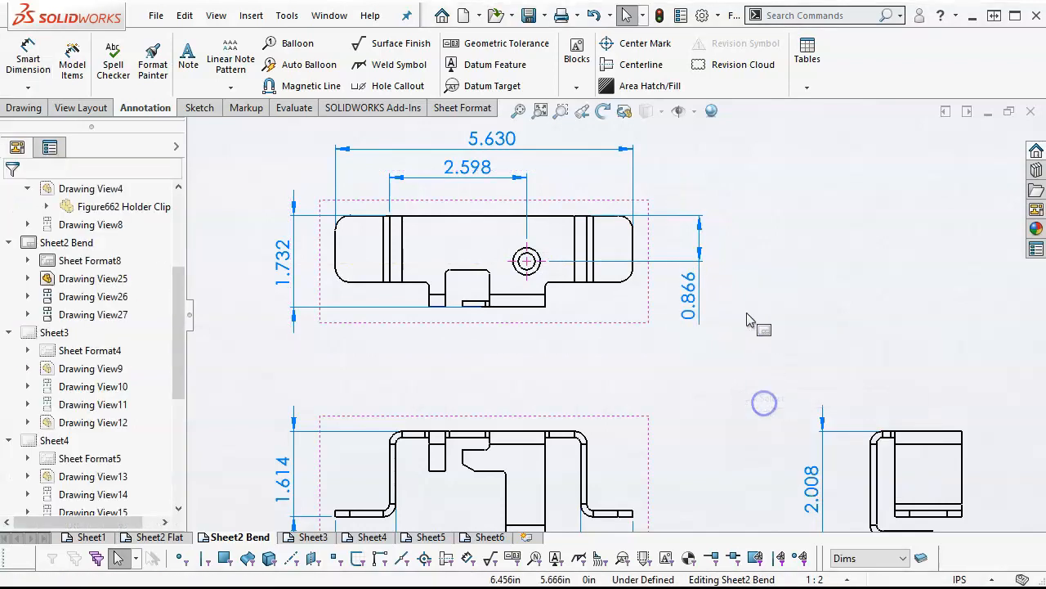
Move the front view slightly lower on the sheet to widen the gap below the top view
{"action": "left_click", "coordinate": [518, 111]}
{"action": "left_click", "coordinate": [703, 228]}
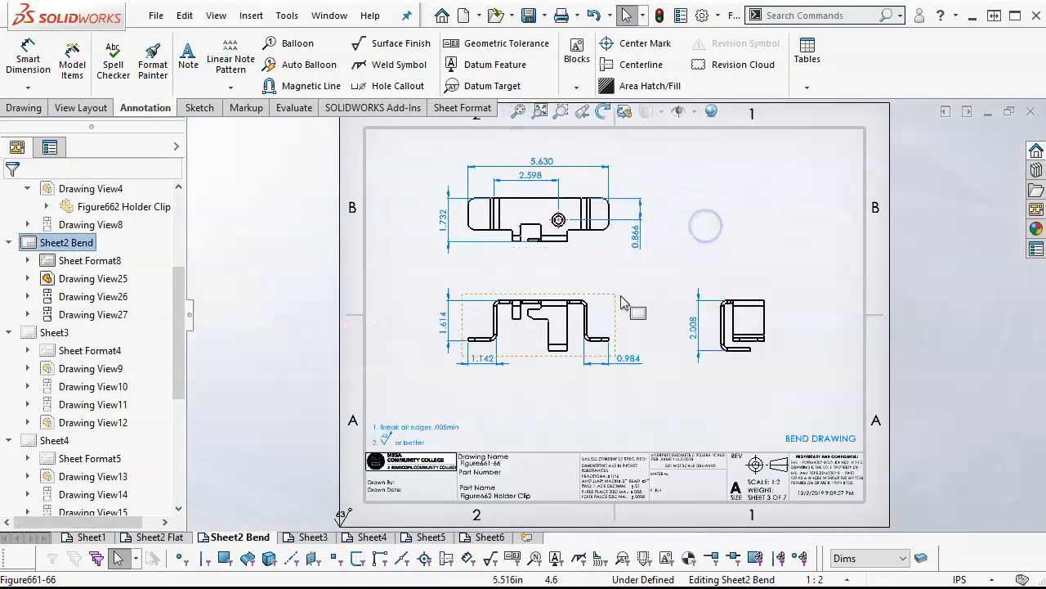
{"action": "left_click_drag", "start_coordinate": [614, 303], "coordinate": [613, 323]}
{"action": "left_click", "coordinate": [677, 195]}
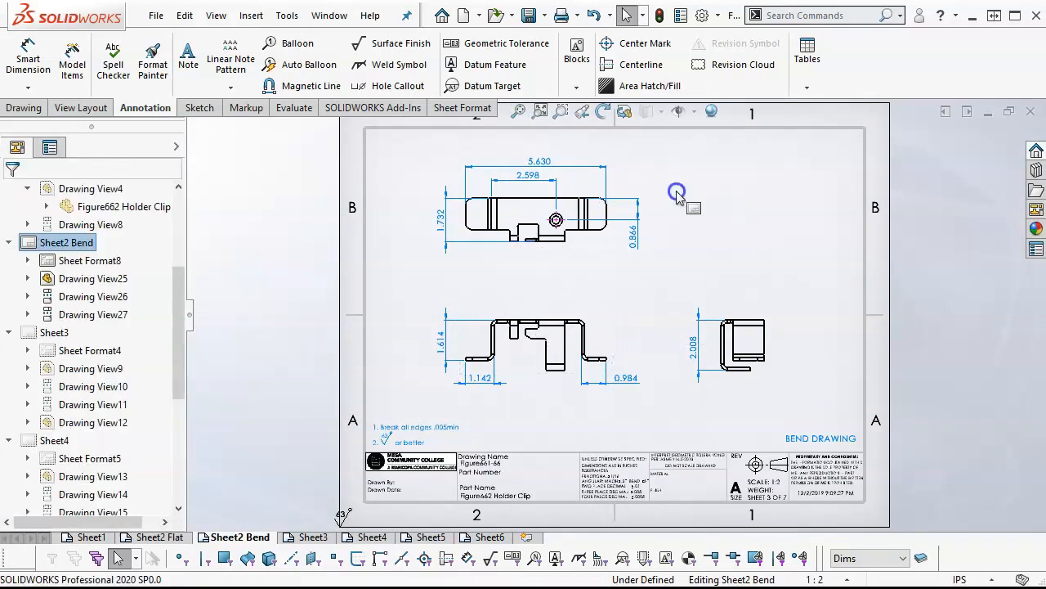